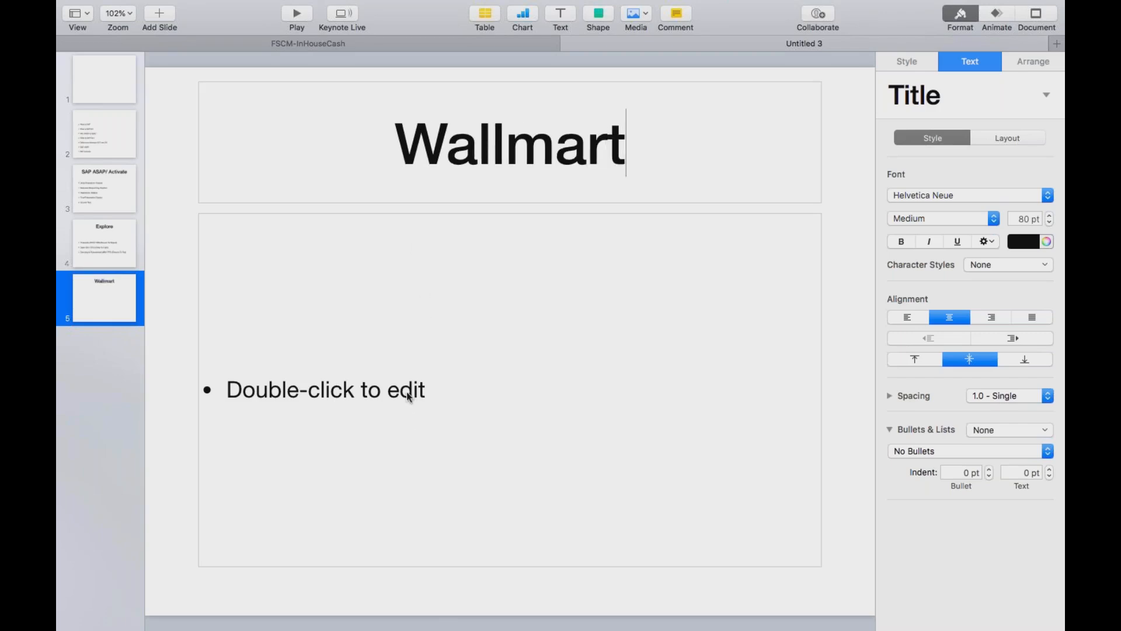
# Begin the first bullet in the body of the Wallmart slide with the word "How"
pyautogui.doubleClick(388, 390)
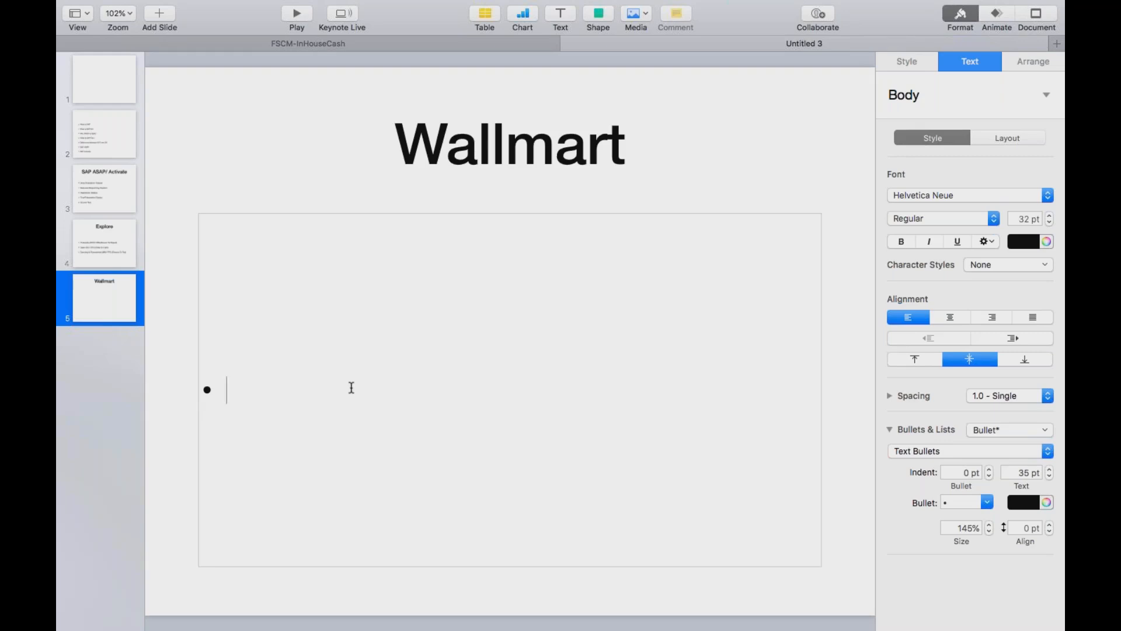
pyautogui.write('How')
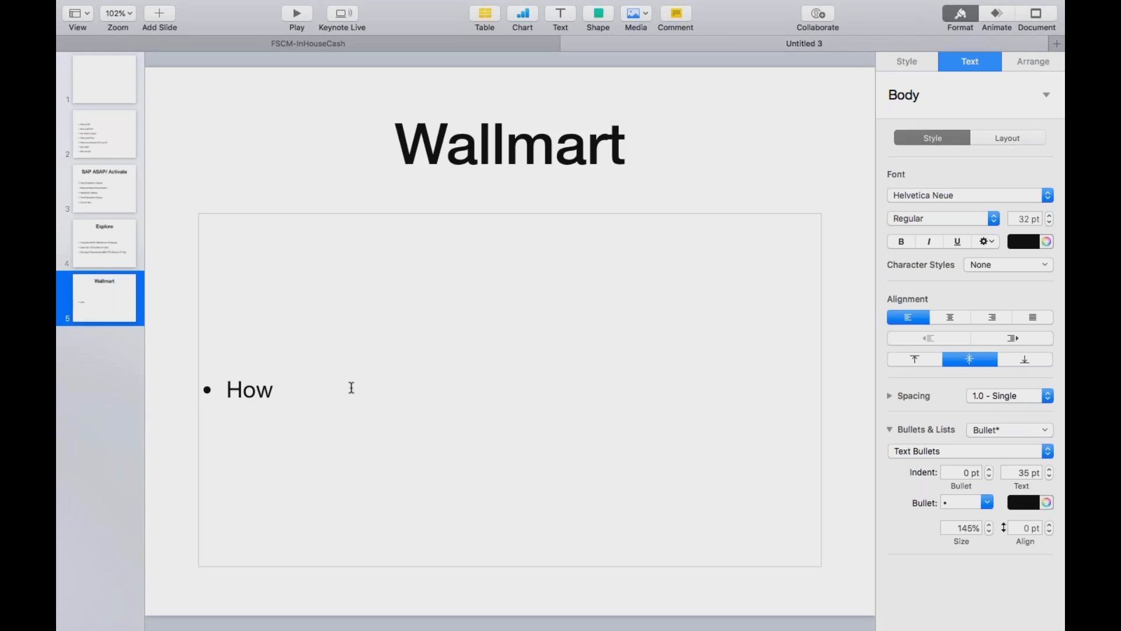
# Enter "Enterprise Structure" as the title of the first slide
pyautogui.click(121, 89)
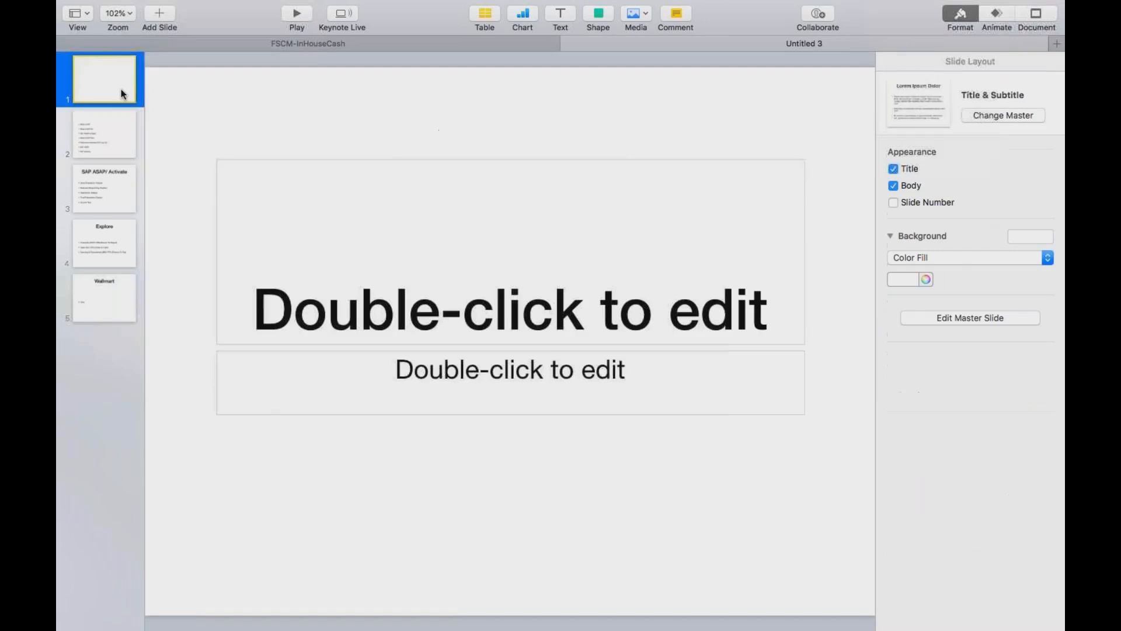
pyautogui.click(437, 318)
pyautogui.click(437, 318)
pyautogui.write('Enterprise')
pyautogui.write('Structure')
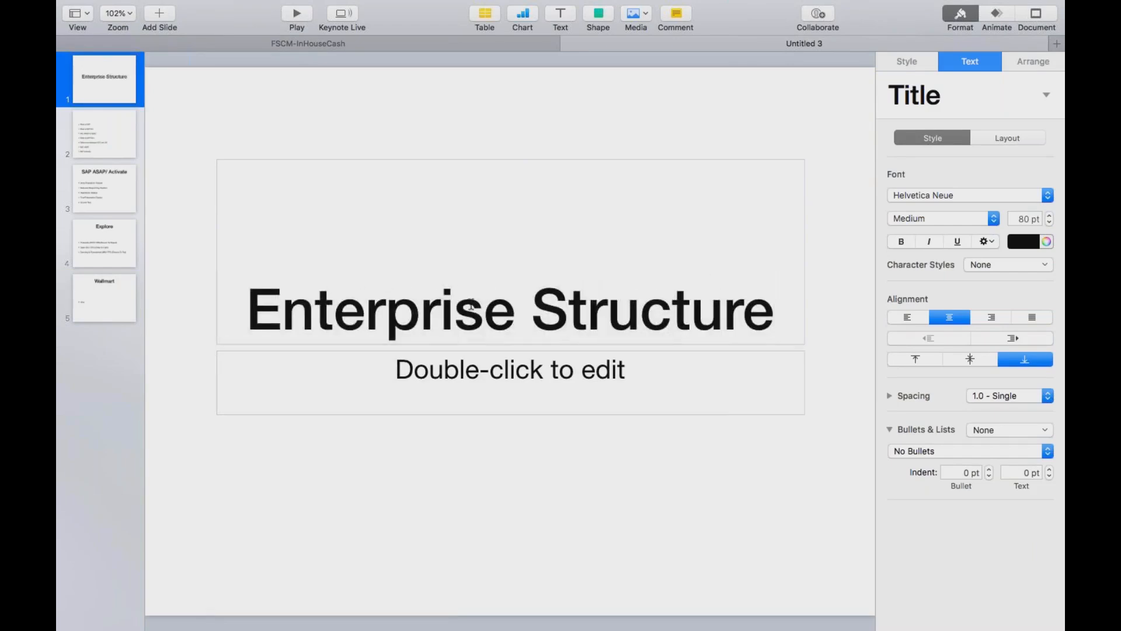
pyautogui.click(504, 449)
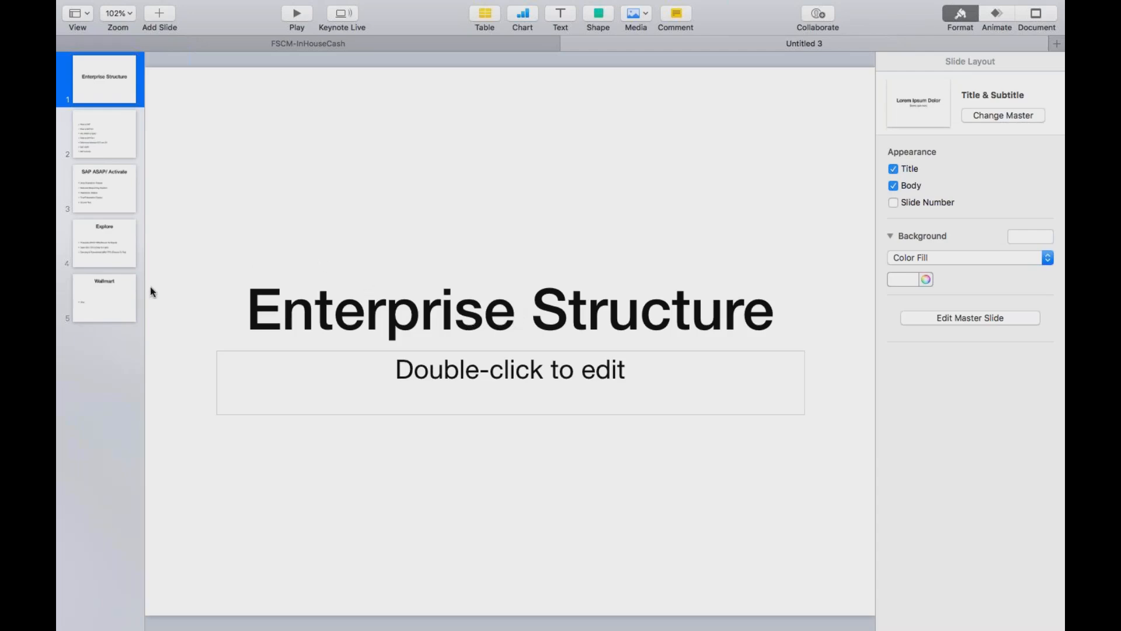
# Complete the Wallmart slide's first bullet so it reads "How many Legal Entities and which countries"
pyautogui.click(111, 296)
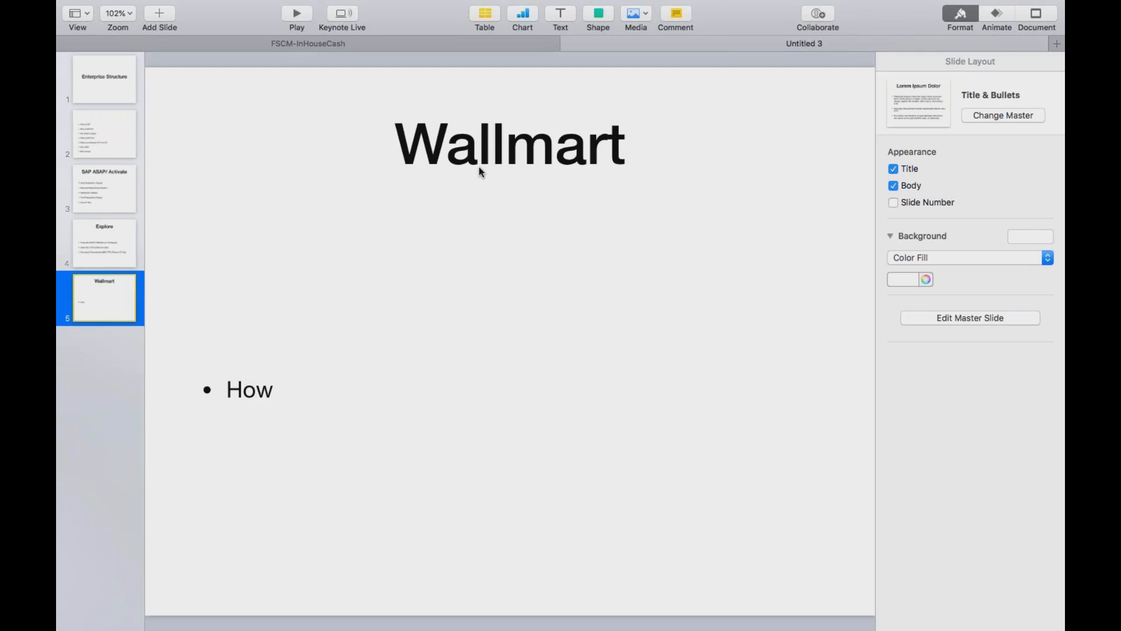
pyautogui.click(297, 393)
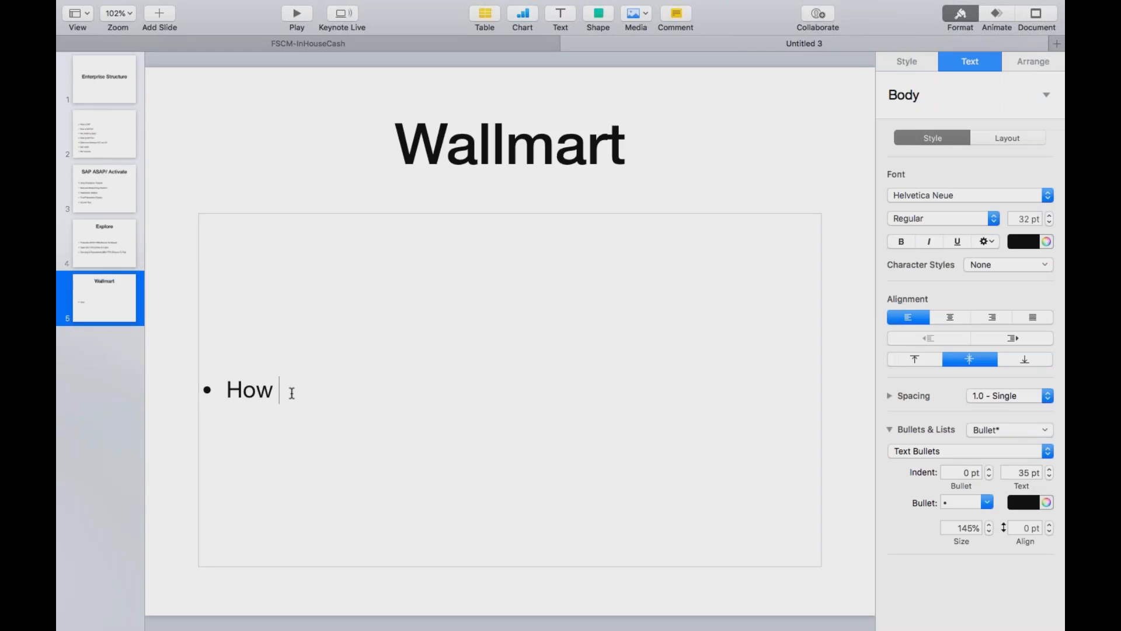
pyautogui.write('many Legal ')
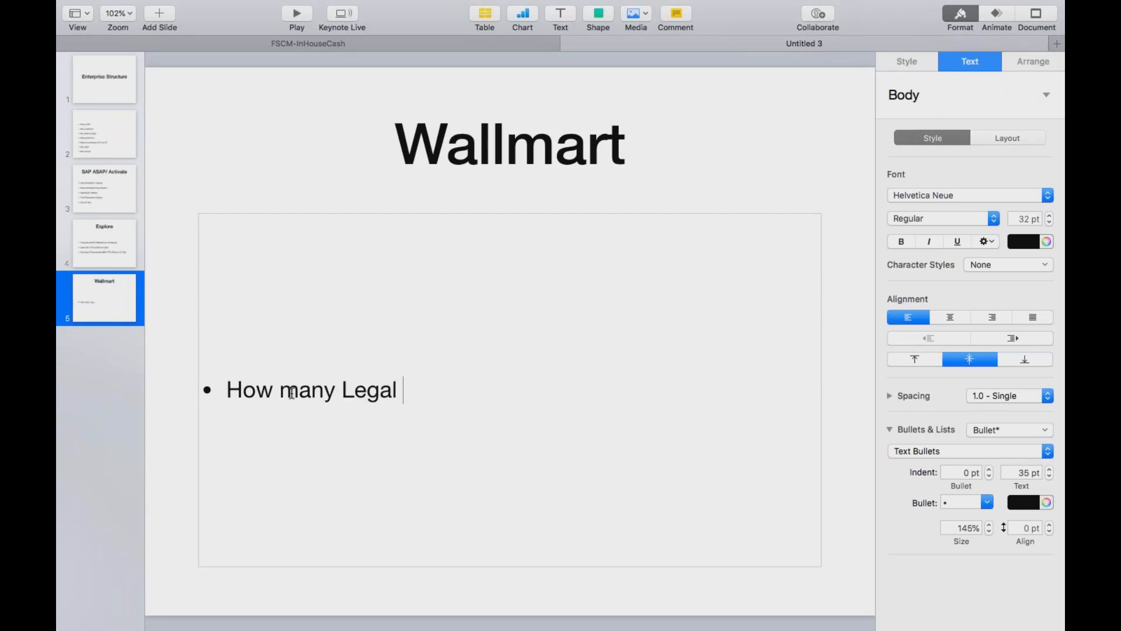
pyautogui.write('Entities')
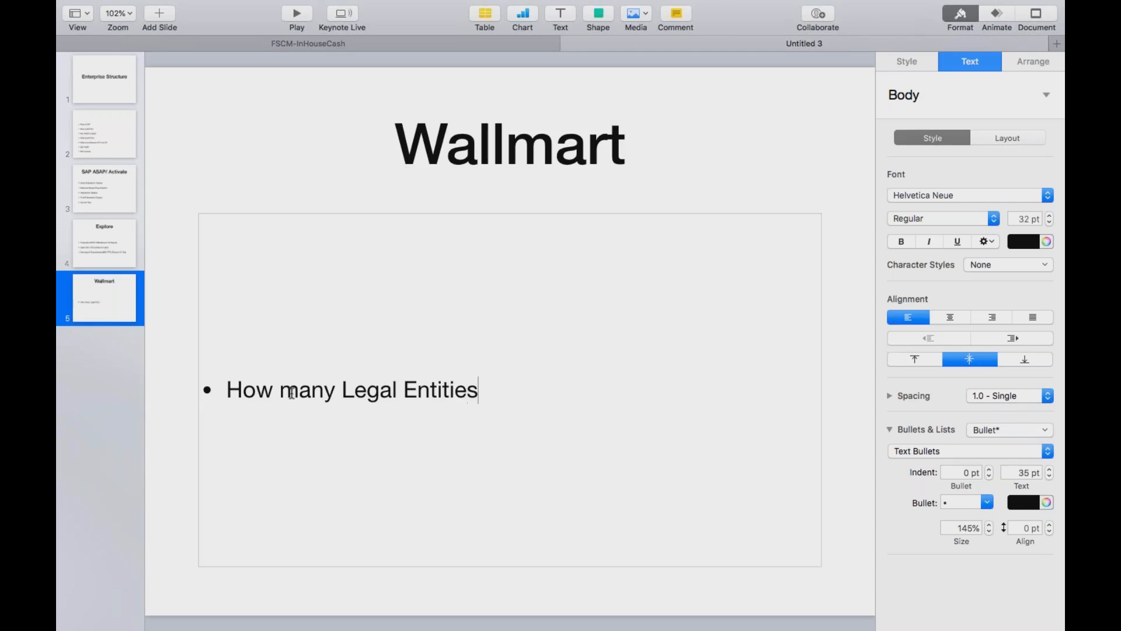
pyautogui.write(' and which co')
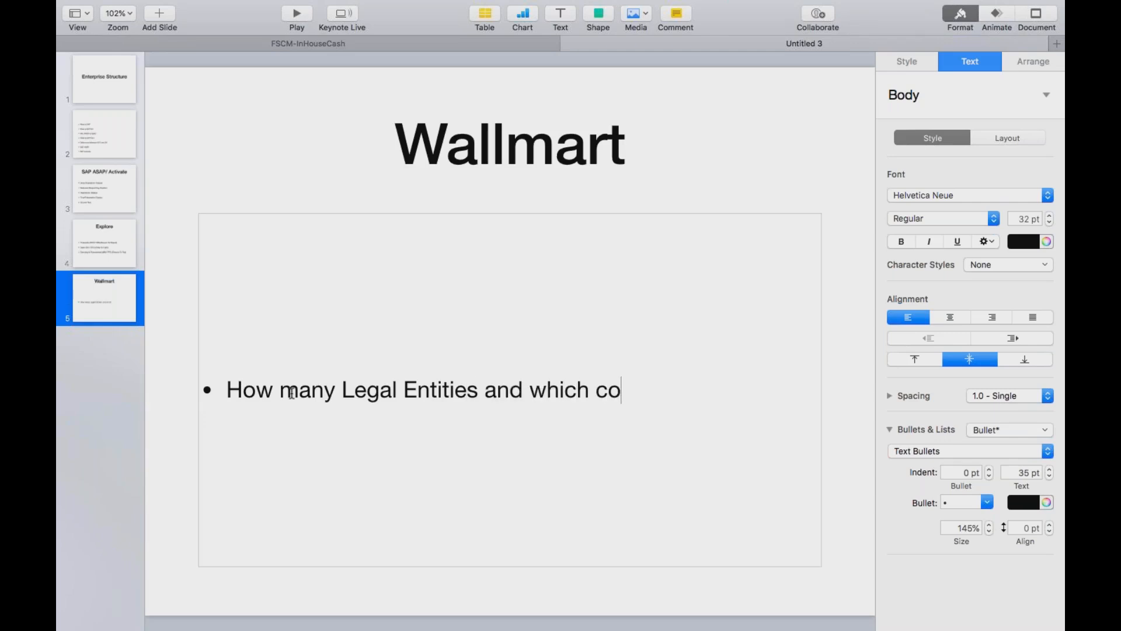
pyautogui.write('untries')
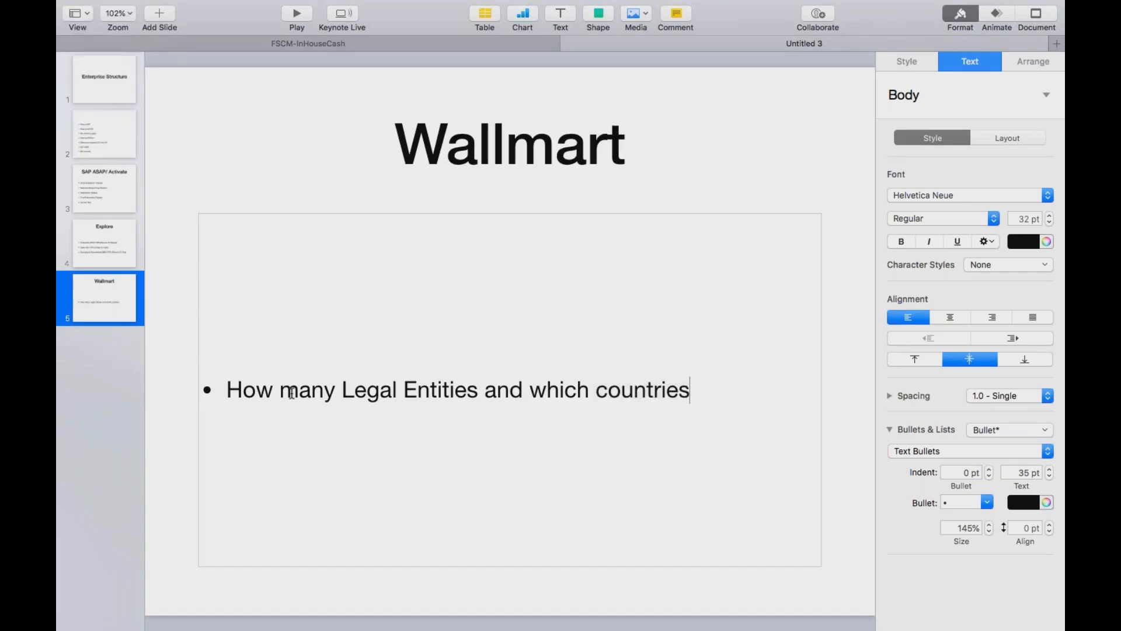
# Add a second bullet on the Wallmart slide starting with "Finan"
pyautogui.press('Return')
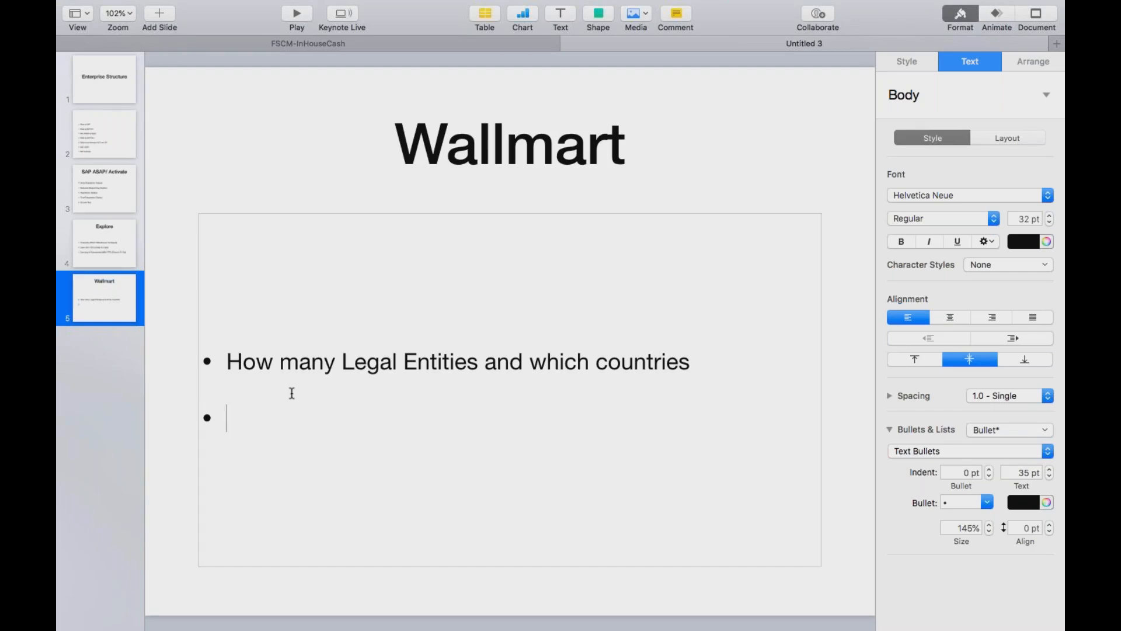
pyautogui.write('Fis')
pyautogui.press('BackSpace')
pyautogui.write('nan')
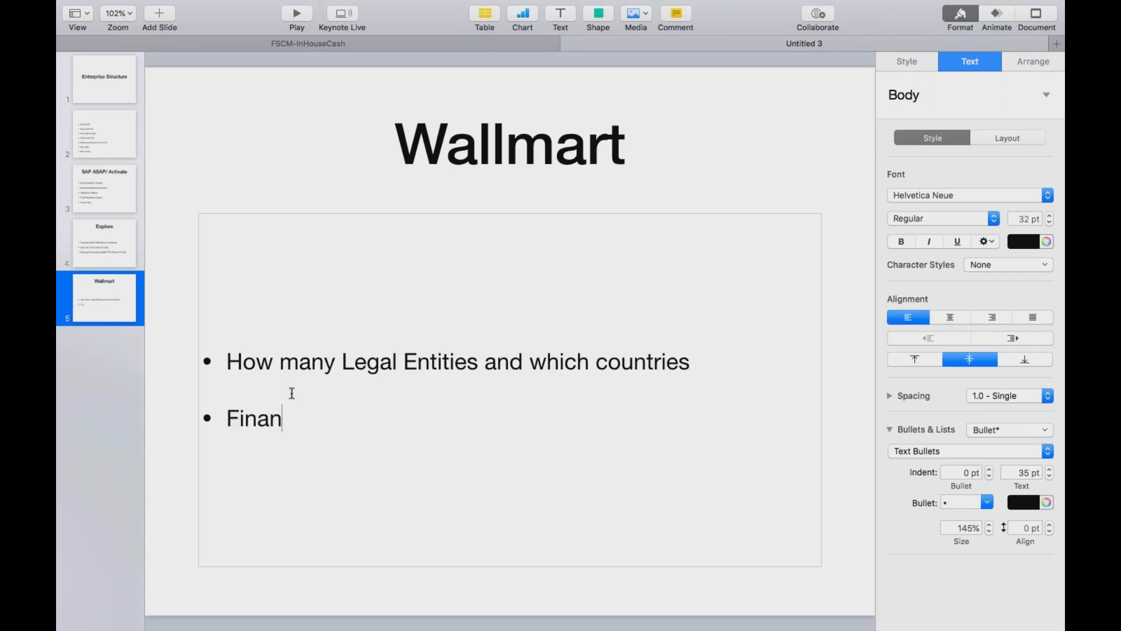
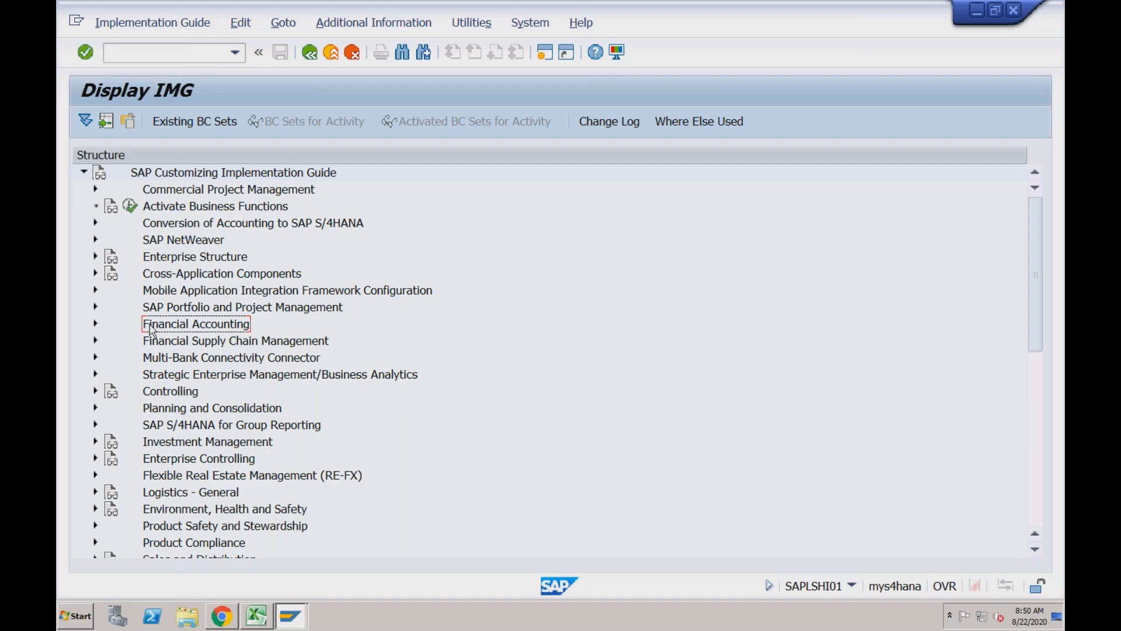
# Expand Enterprise Structure in the IMG and examine the company code activity in Financial Accounting under Definition
pyautogui.click(147, 264)
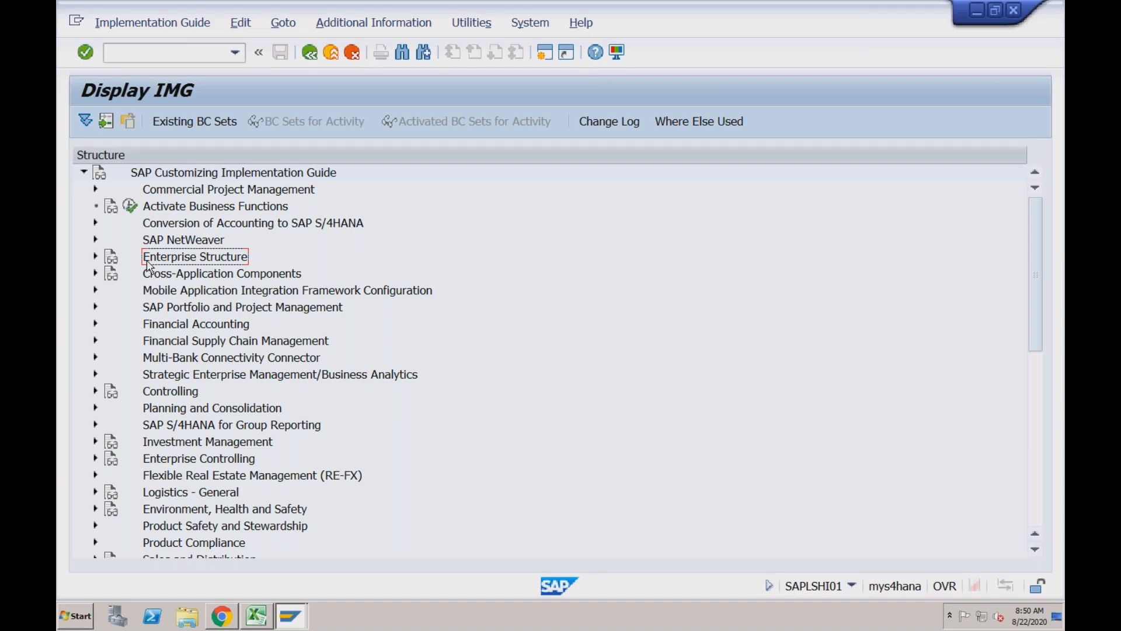
pyautogui.click(96, 257)
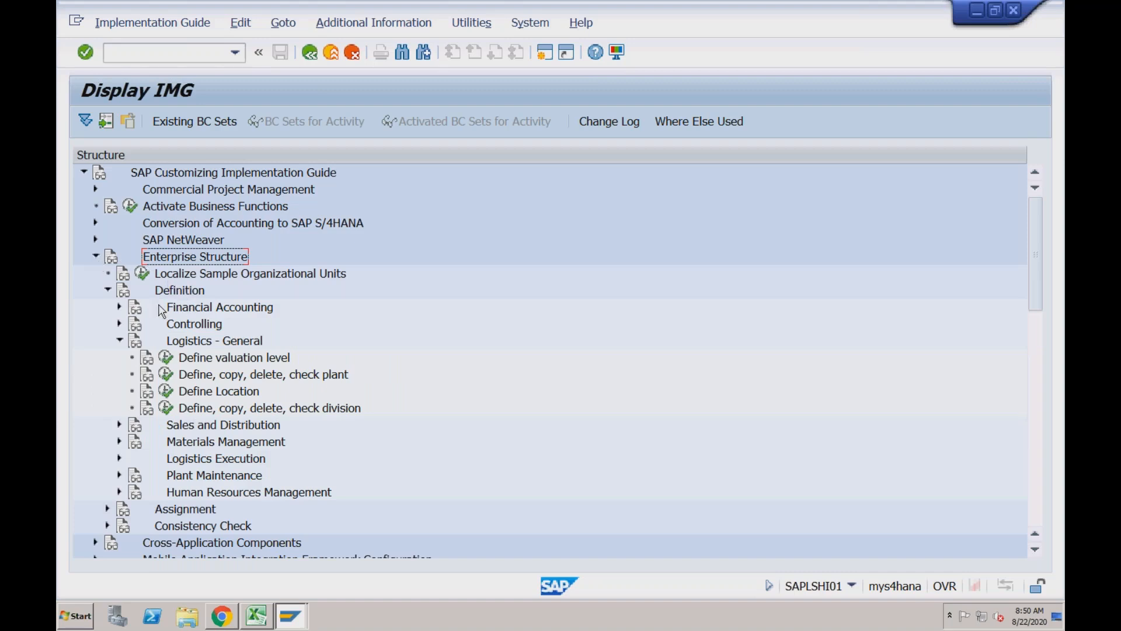
pyautogui.click(119, 341)
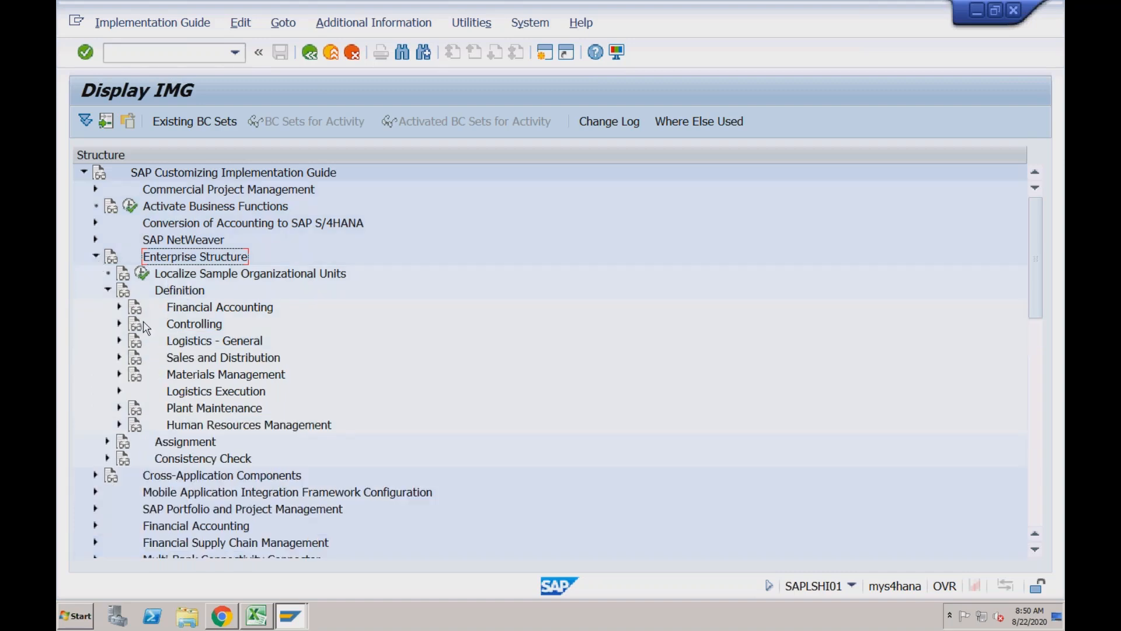
pyautogui.click(120, 308)
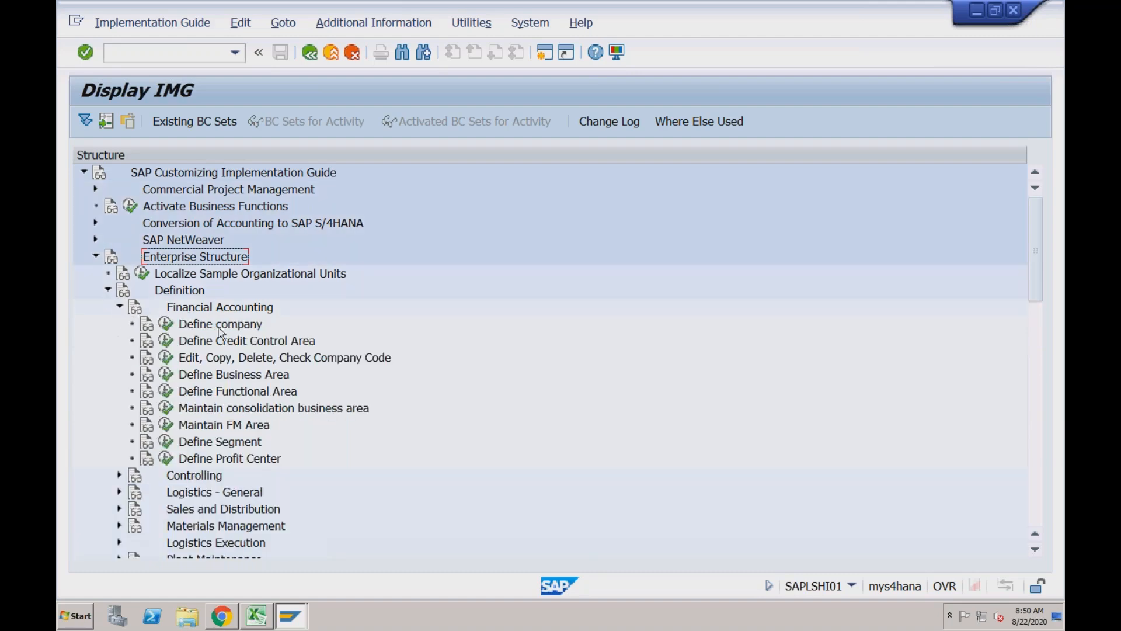
pyautogui.click(226, 359)
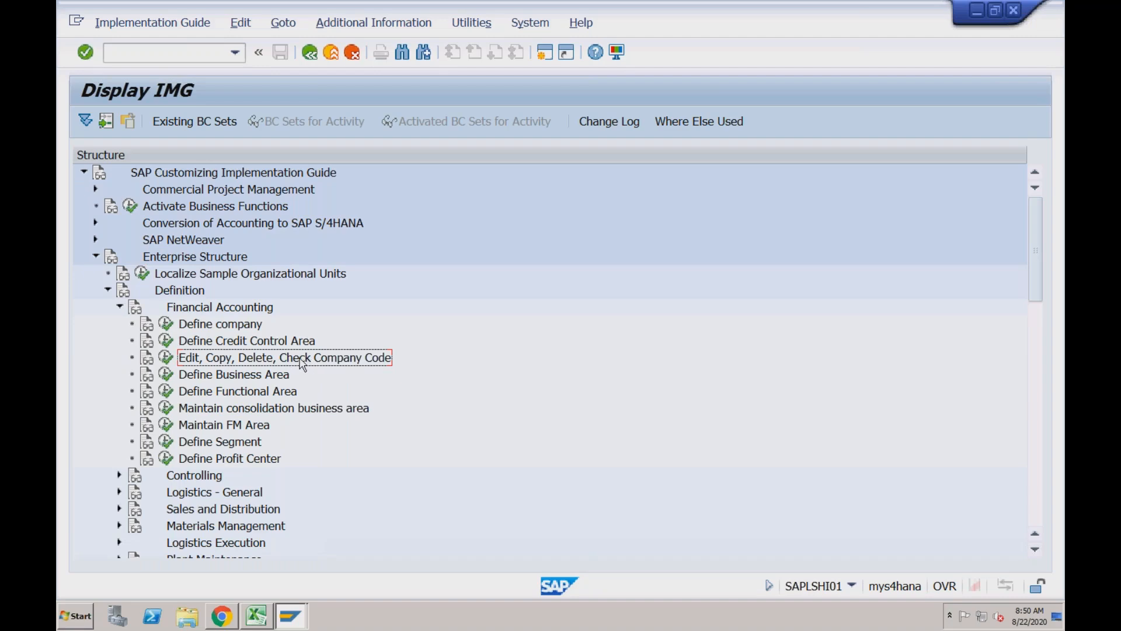
pyautogui.click(119, 308)
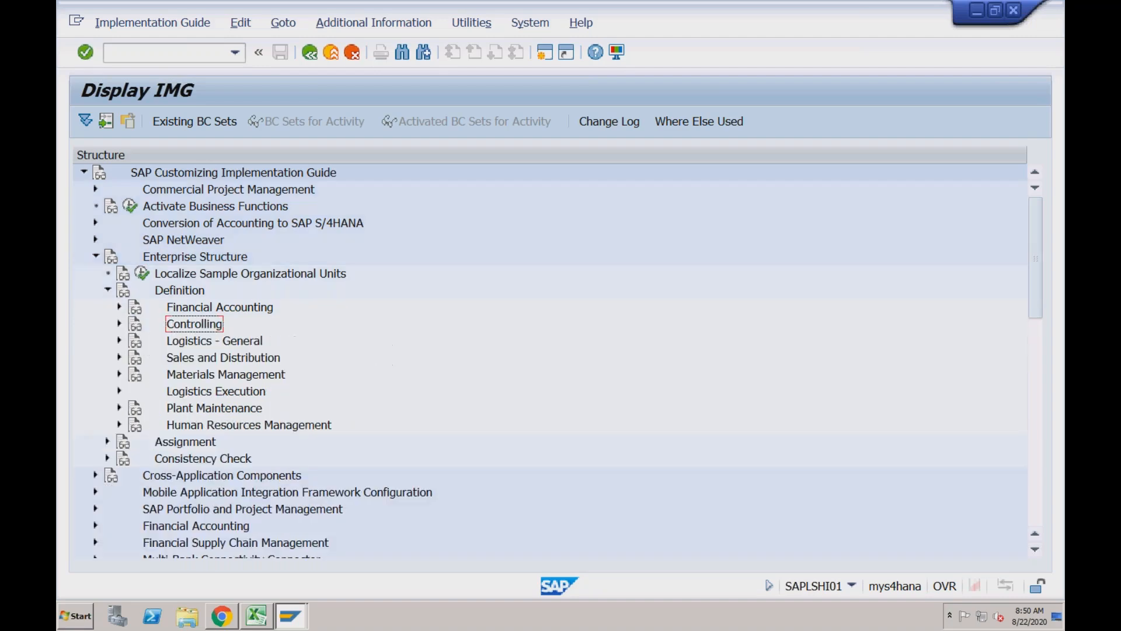
# Examine the plant definition activity in Logistics - General under Definition
pyautogui.click(119, 341)
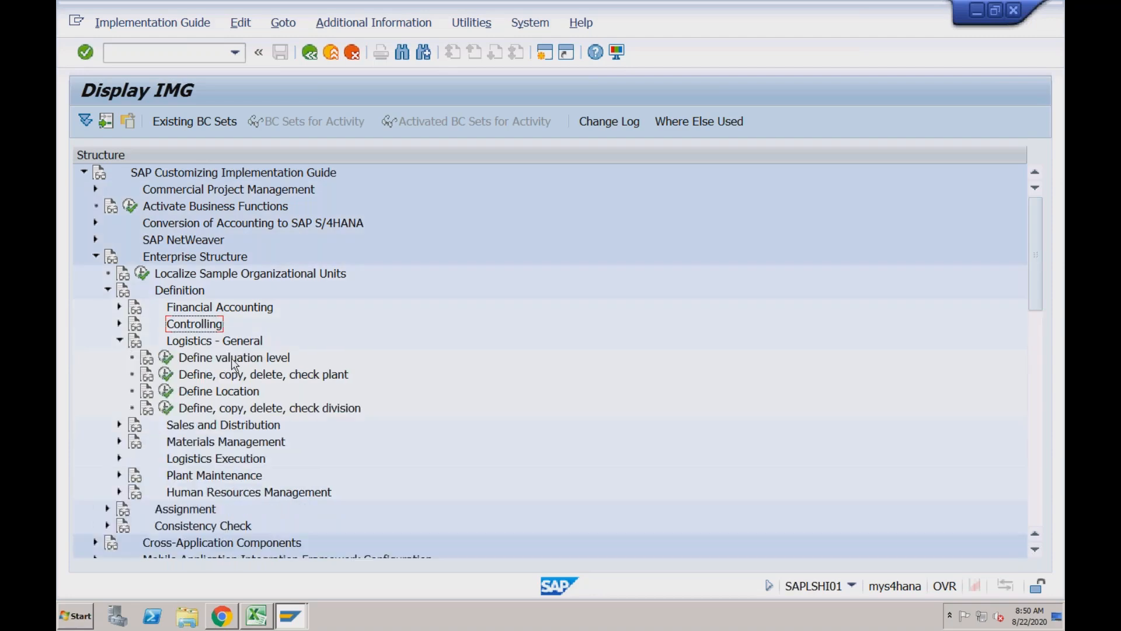
pyautogui.click(251, 379)
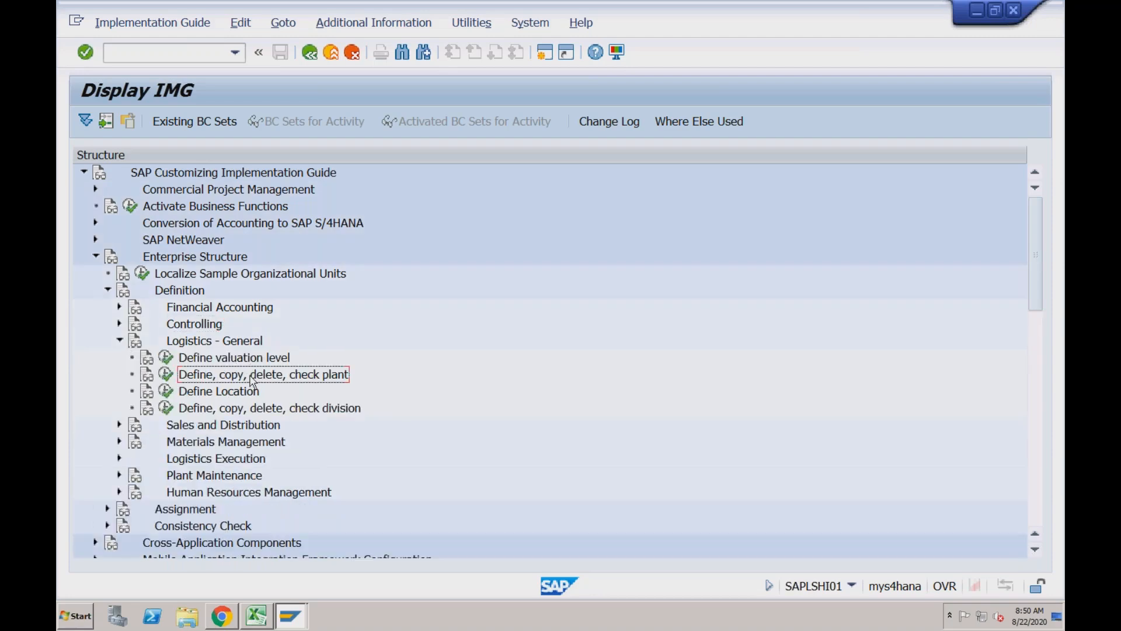
pyautogui.click(119, 342)
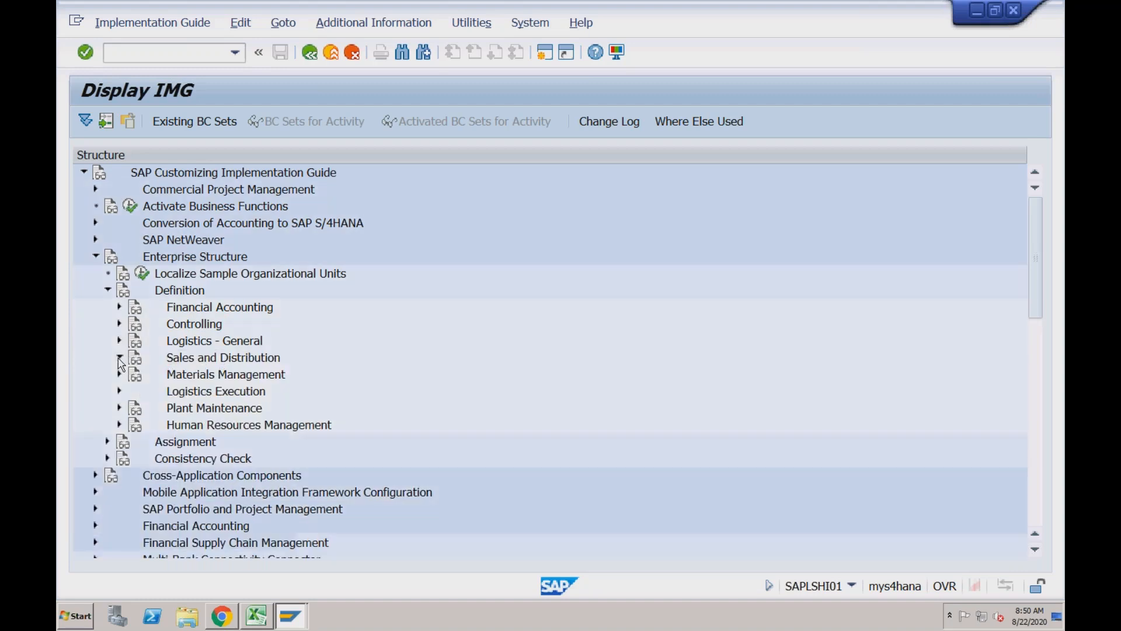
# Examine the sales organization activity under Sales and Distribution and the definition activities under Materials Management
pyautogui.click(120, 359)
pyautogui.click(250, 376)
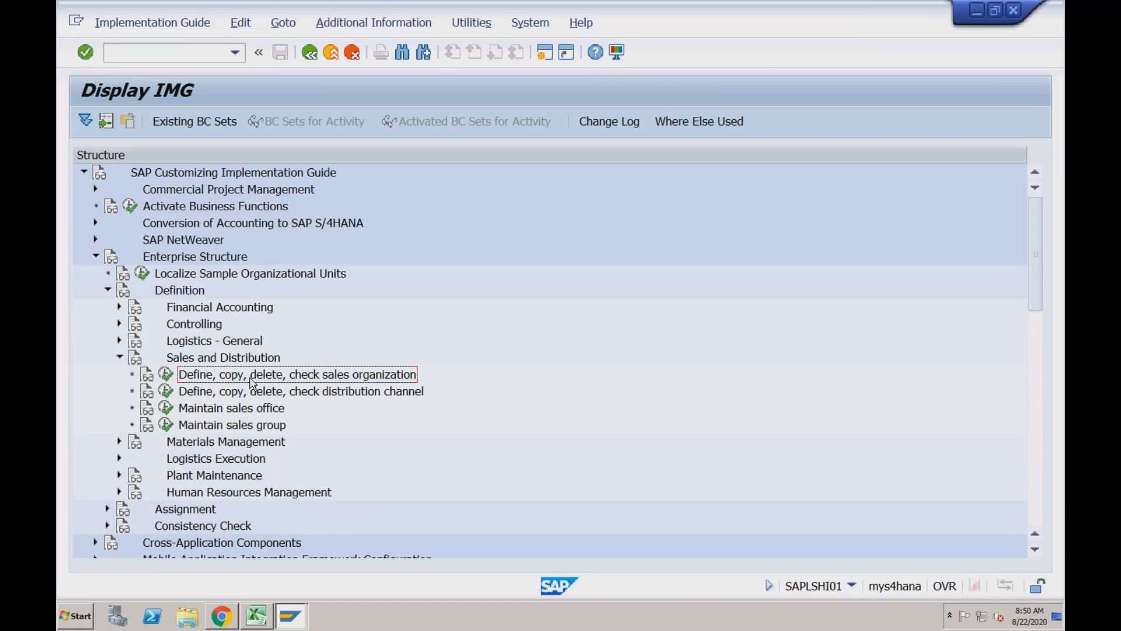
pyautogui.click(119, 360)
pyautogui.click(120, 376)
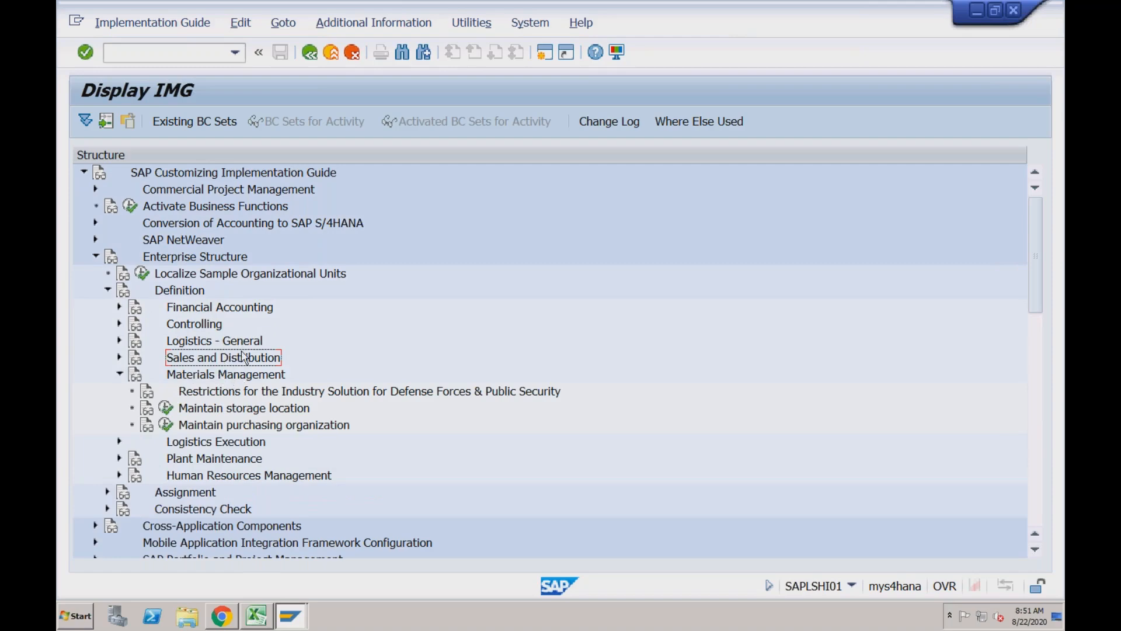
pyautogui.click(233, 379)
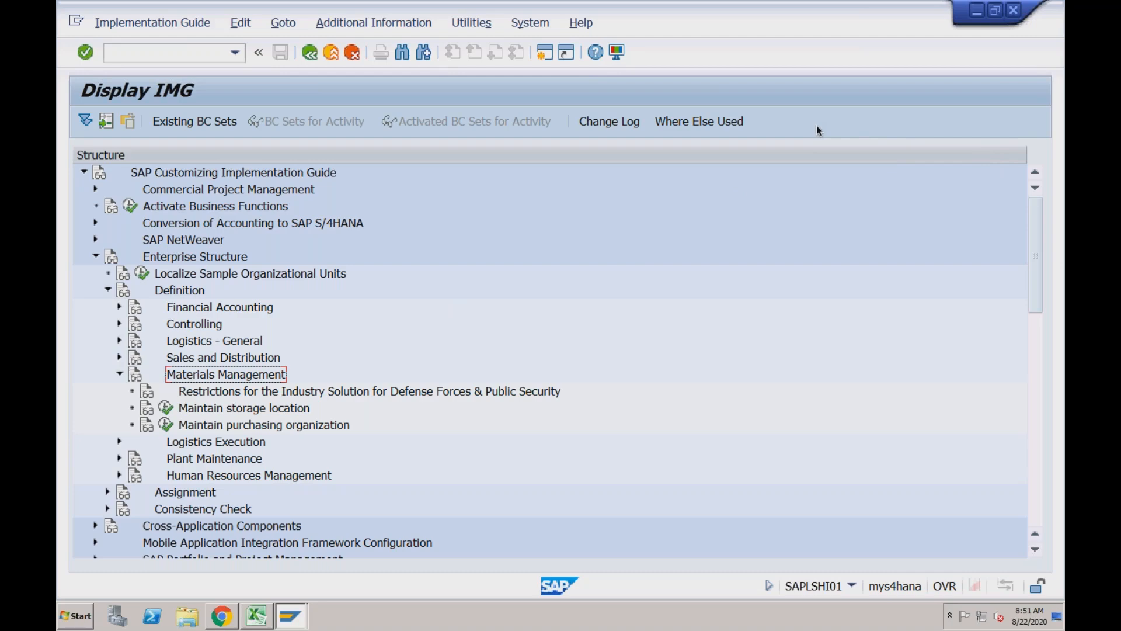
pyautogui.click(120, 374)
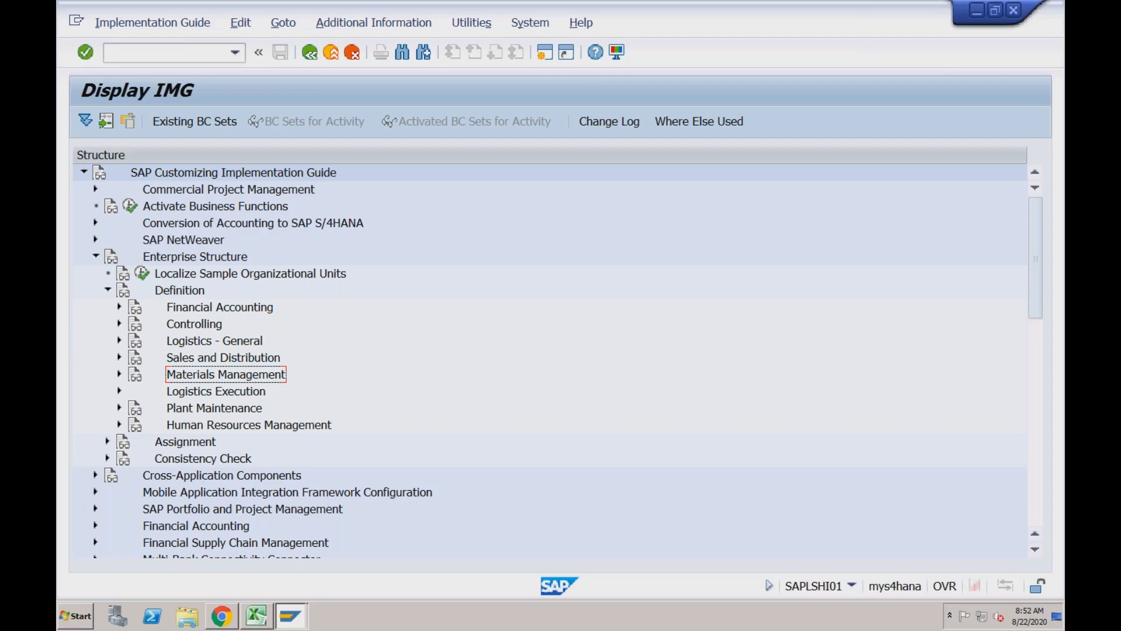
# Open the Maintain purchasing organization activity under Materials Management, find entry 1710 in its table, and return to the IMG
pyautogui.click(119, 376)
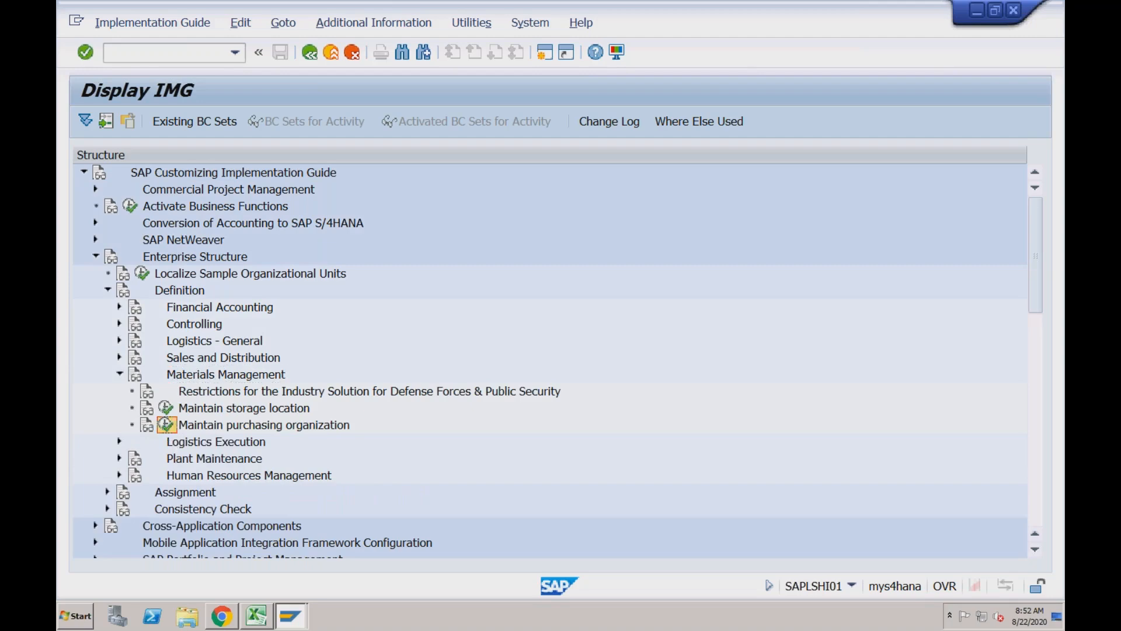
pyautogui.click(166, 425)
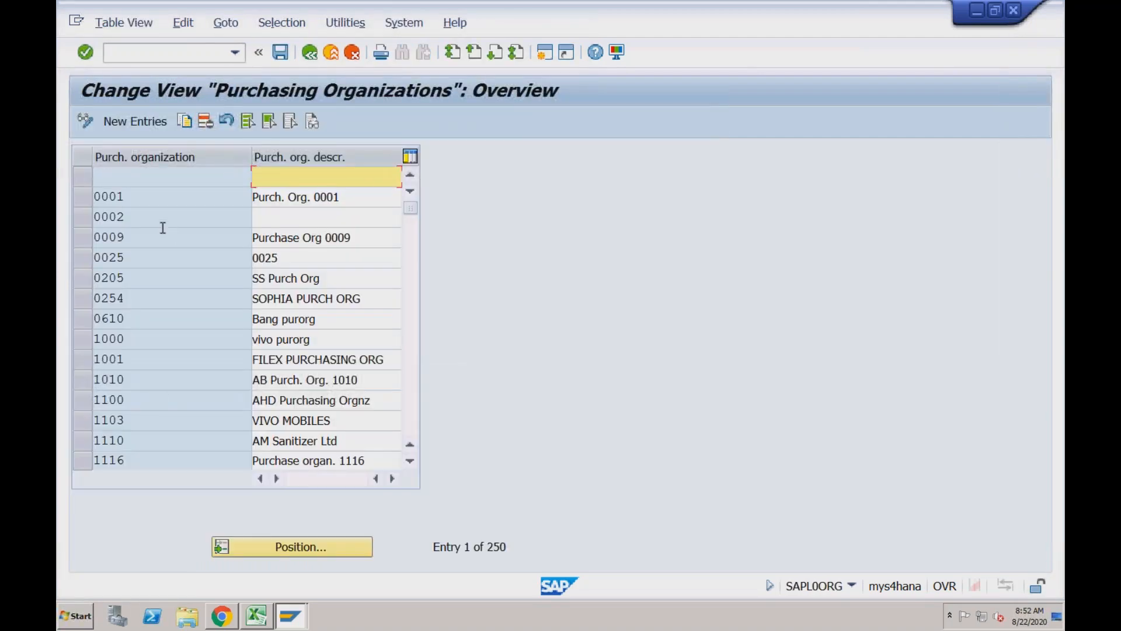
pyautogui.click(288, 545)
pyautogui.write('1710')
pyautogui.press('Return')
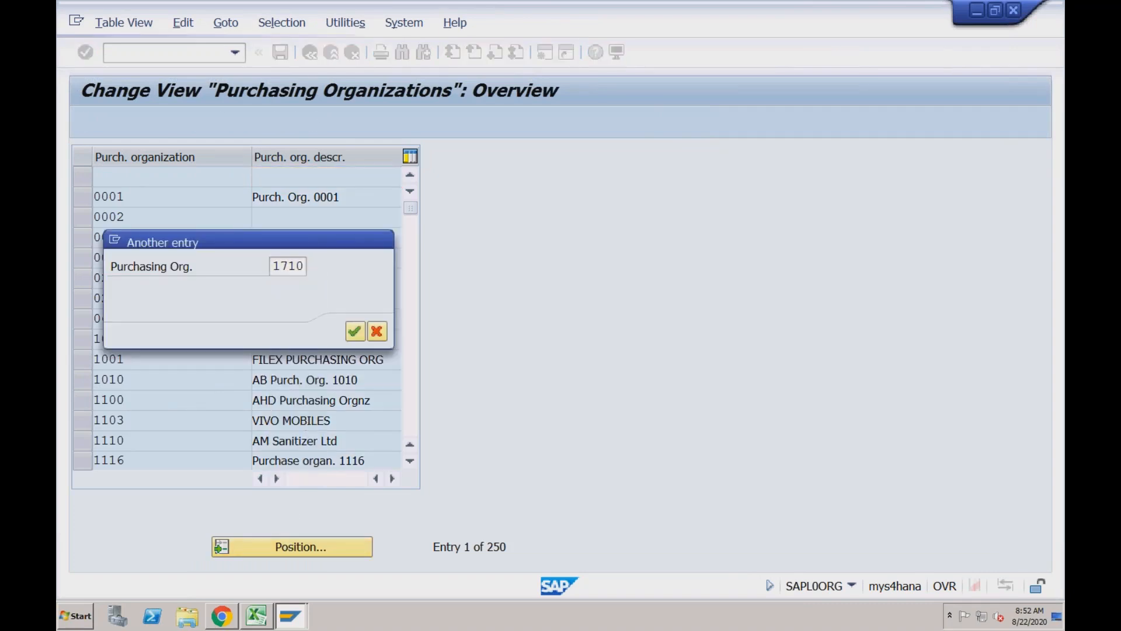
pyautogui.moveTo(131, 180); pyautogui.dragTo(93, 176)
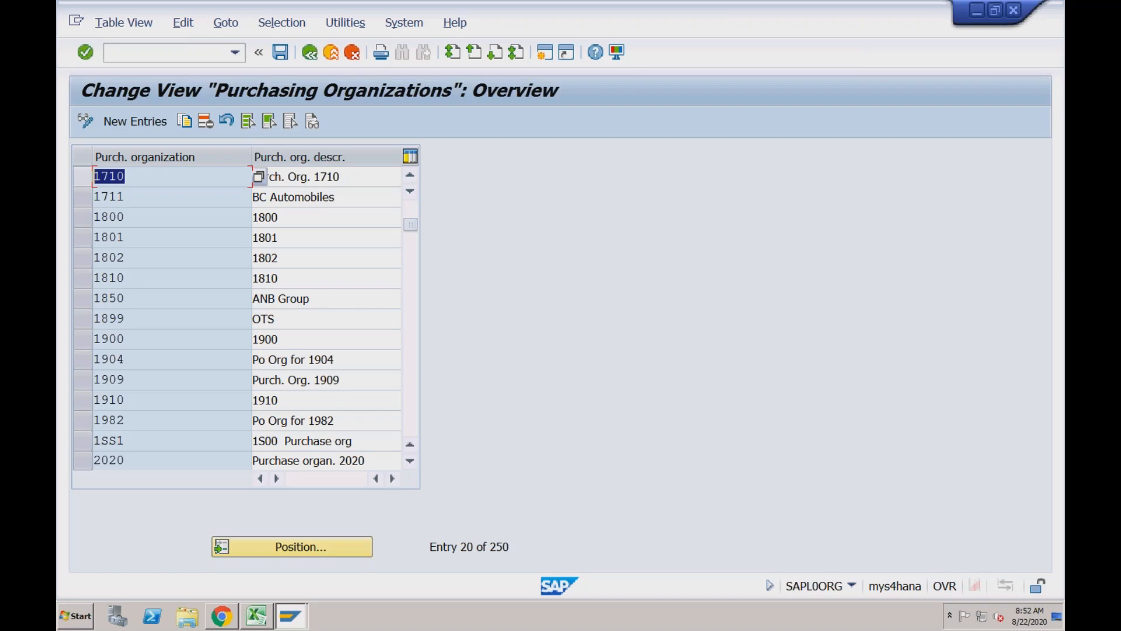
pyautogui.click(310, 54)
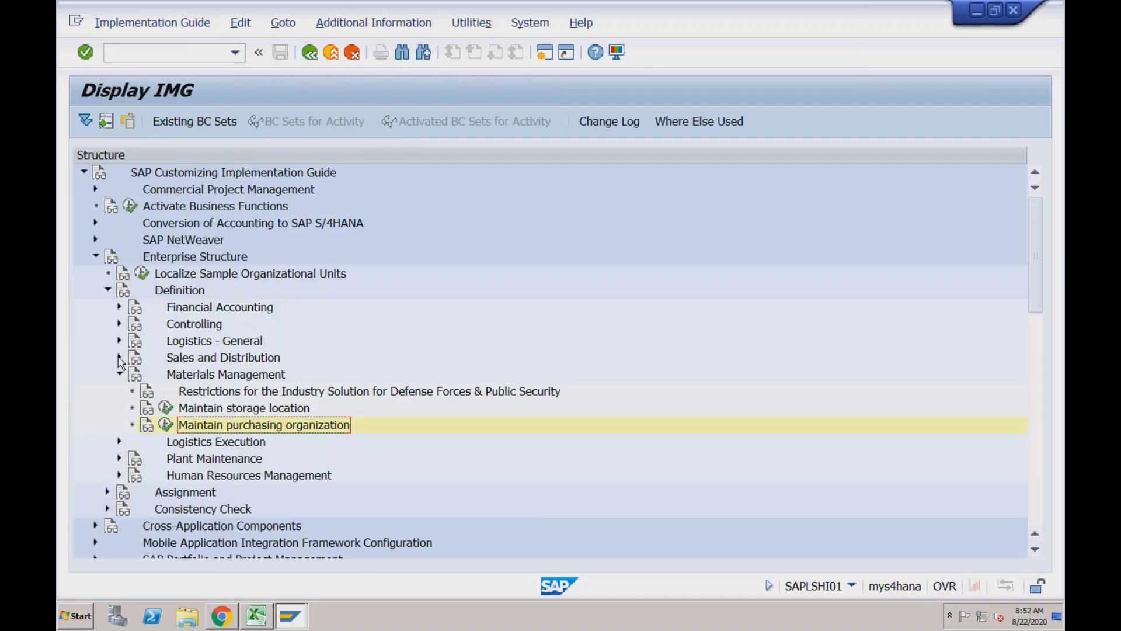
# Open Define Sales Organization under Sales and Distribution, find sales organization 1710, and return to the collapsed IMG definition list
pyautogui.click(119, 358)
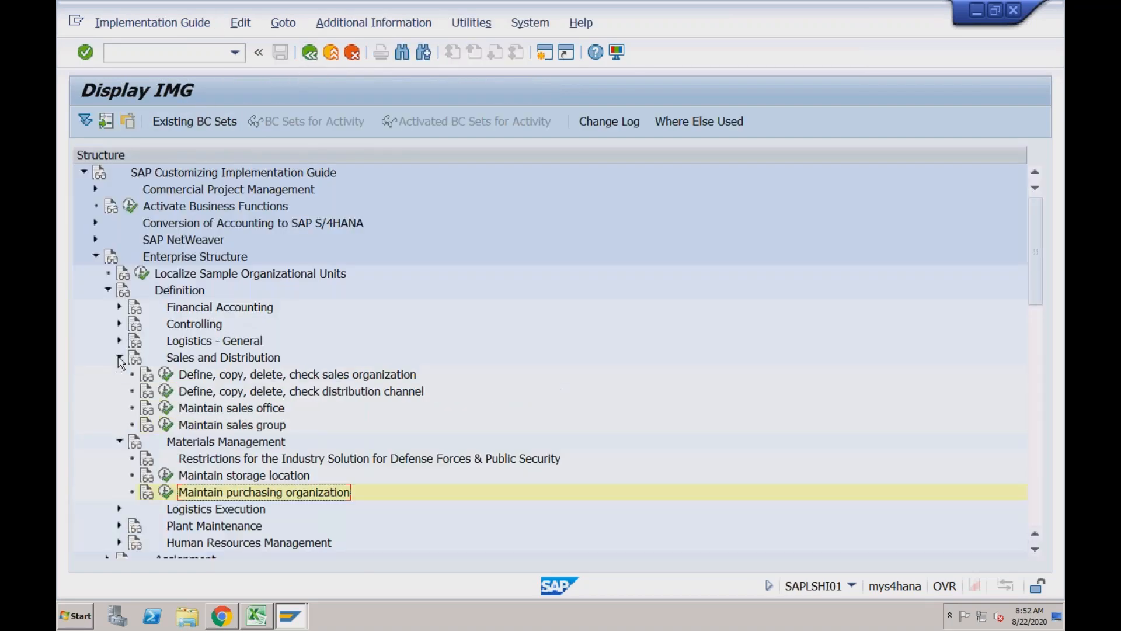
pyautogui.click(166, 376)
pyautogui.doubleClick(258, 190)
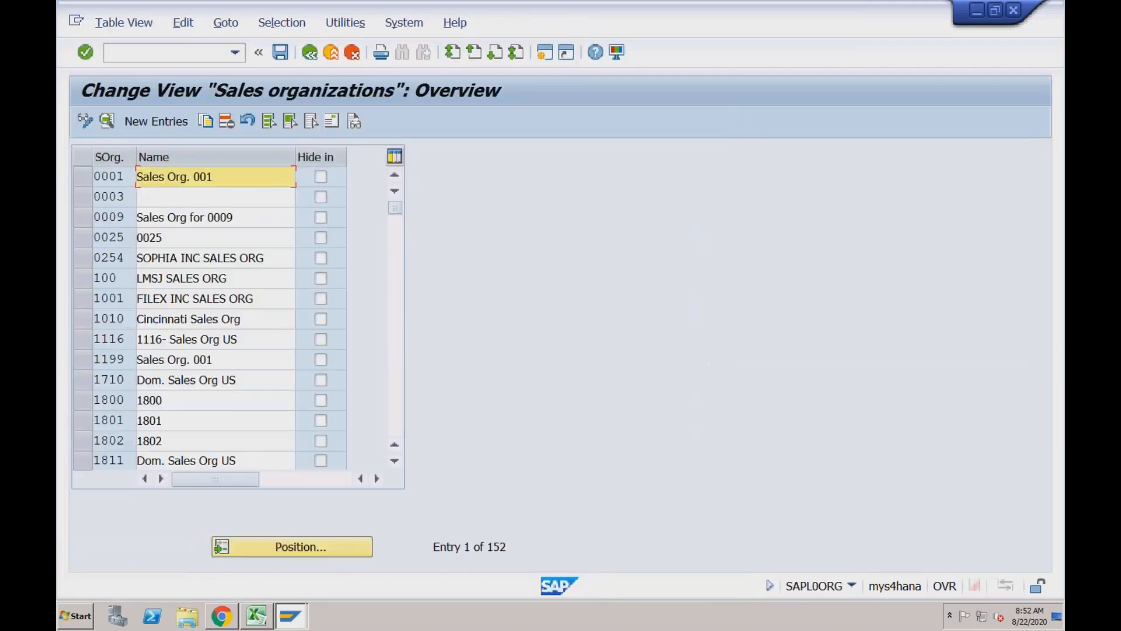
pyautogui.click(289, 552)
pyautogui.write('1710')
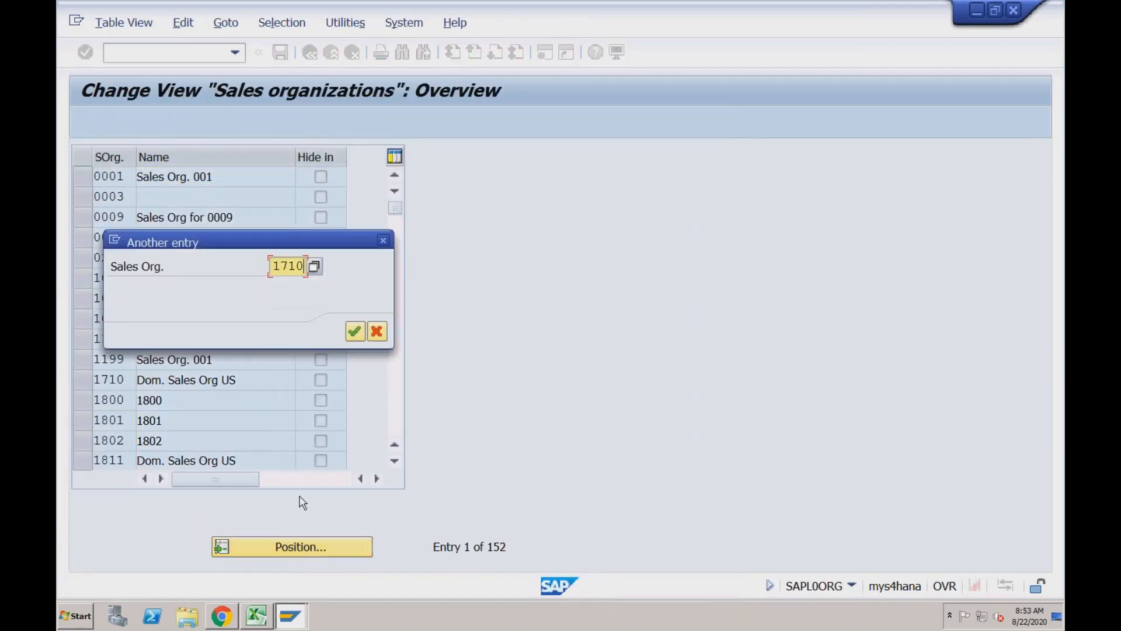
pyautogui.press('Return')
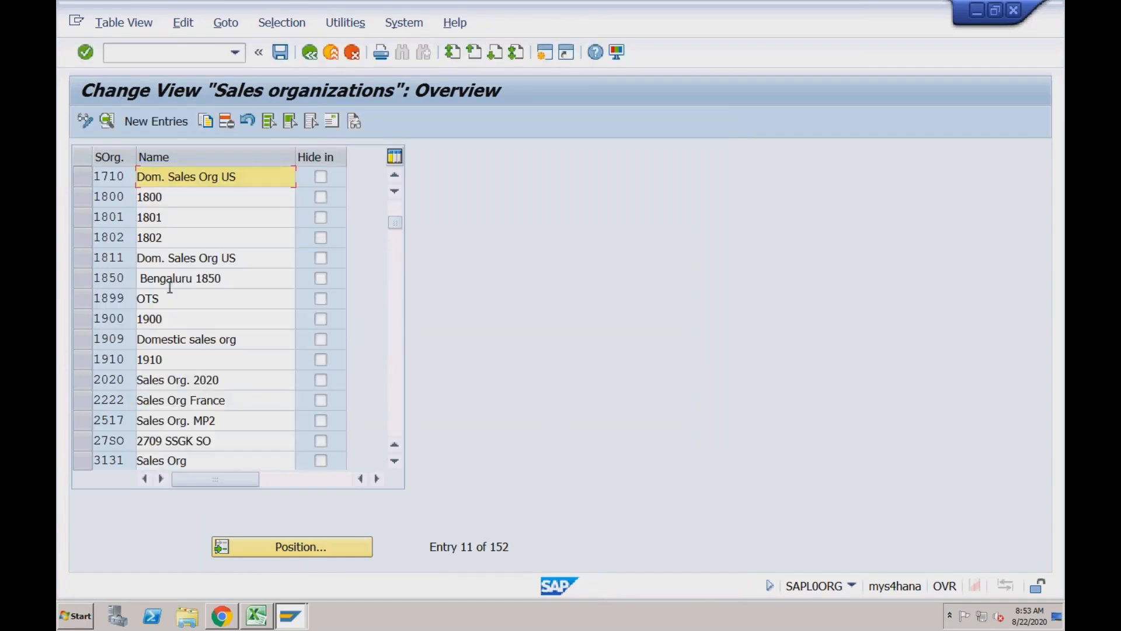
pyautogui.moveTo(125, 176); pyautogui.dragTo(97, 177)
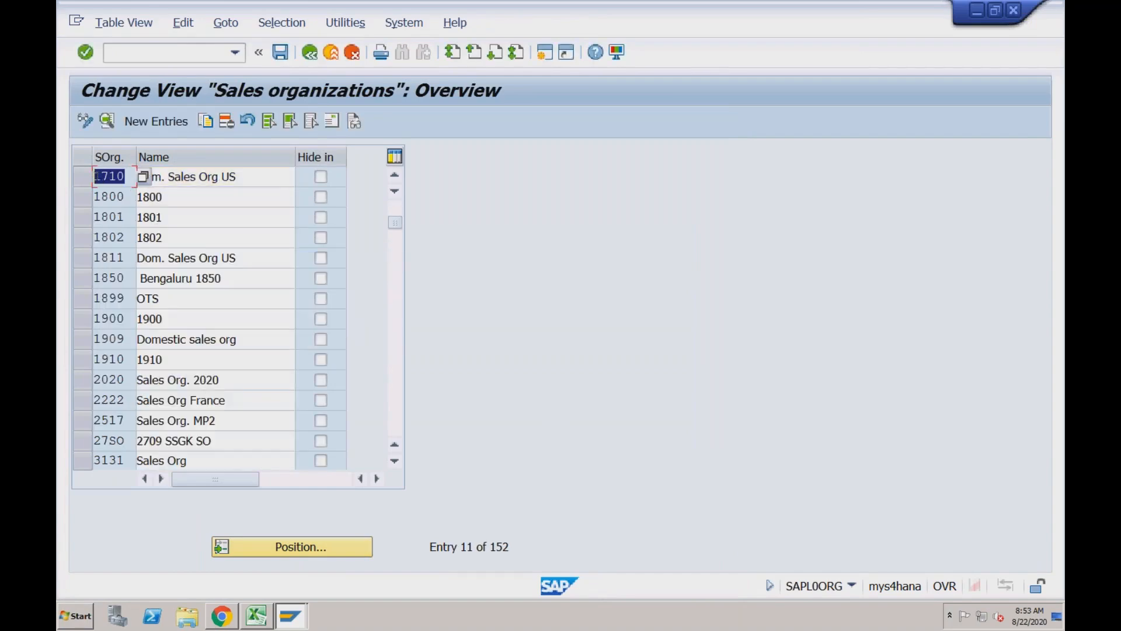
pyautogui.click(308, 50)
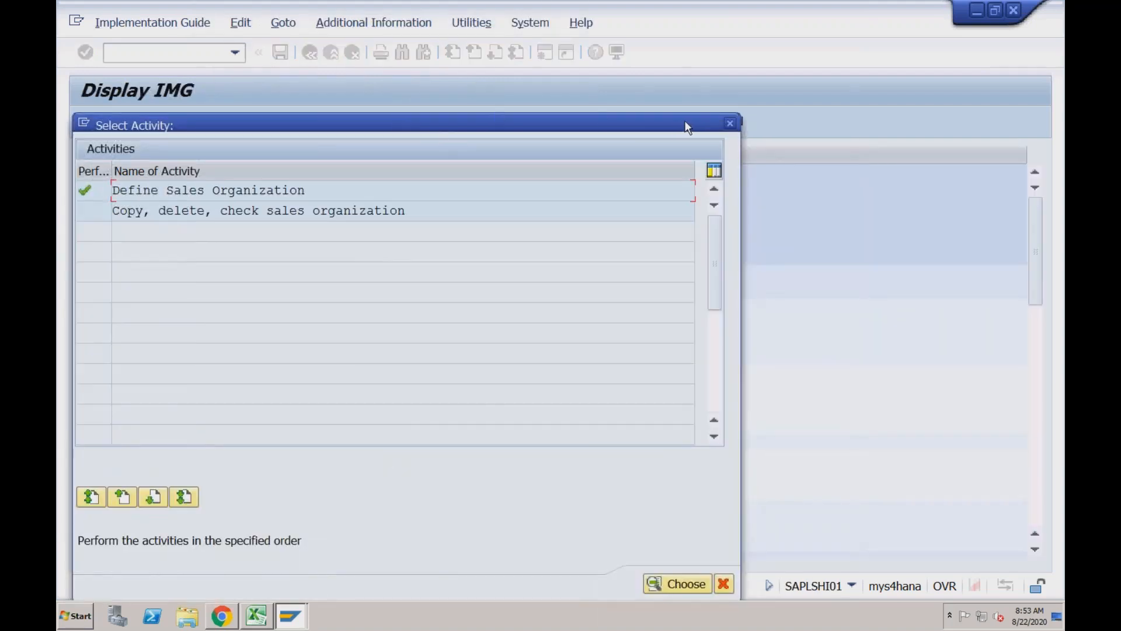
pyautogui.click(730, 124)
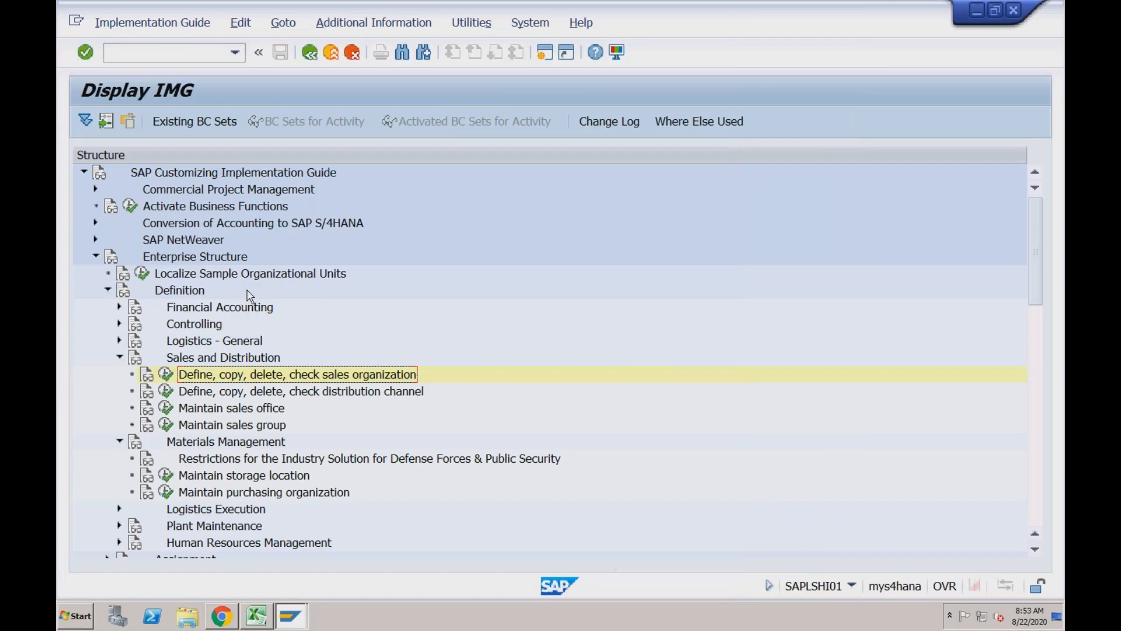
pyautogui.click(120, 358)
pyautogui.click(120, 373)
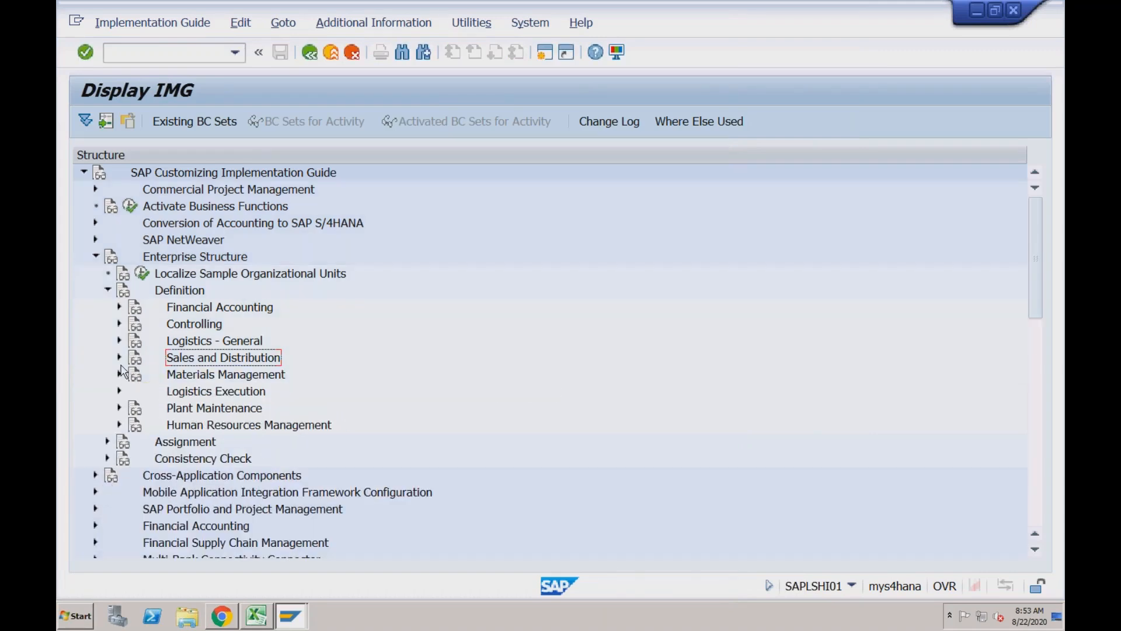
# Open Edit Company Code Data under Financial Accounting and view the details of company code 1710
pyautogui.click(119, 308)
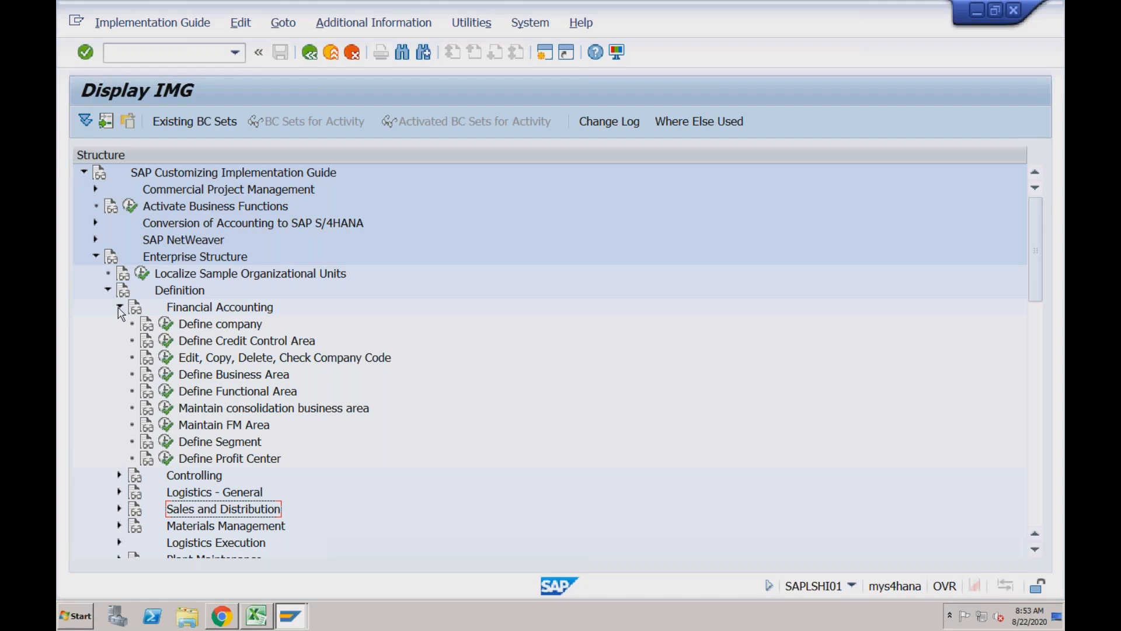
pyautogui.click(166, 357)
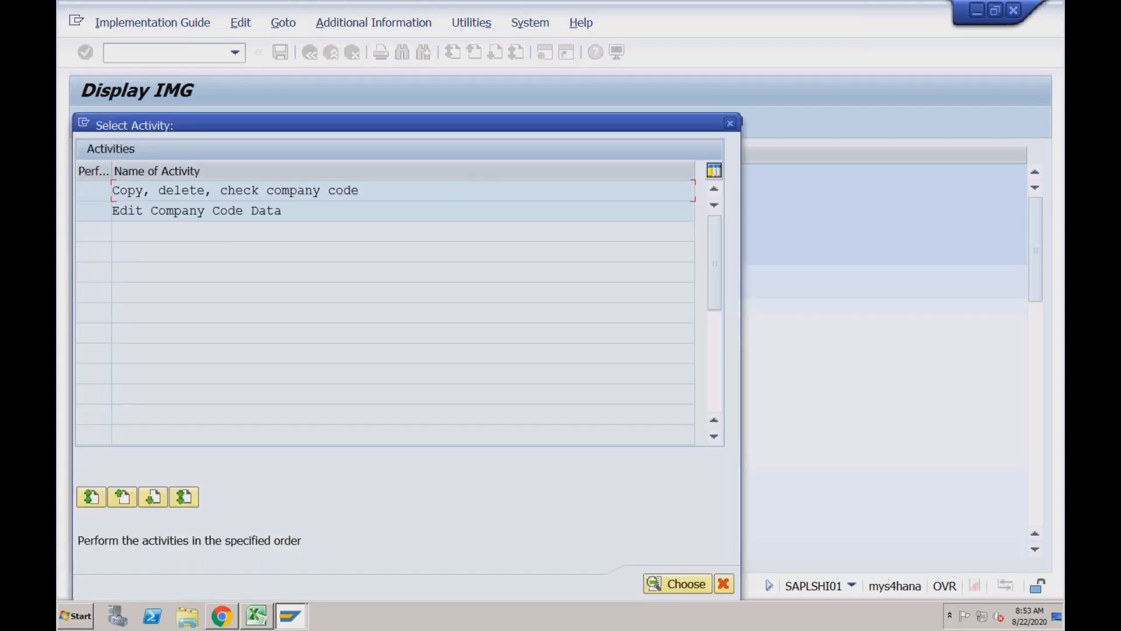
pyautogui.doubleClick(221, 211)
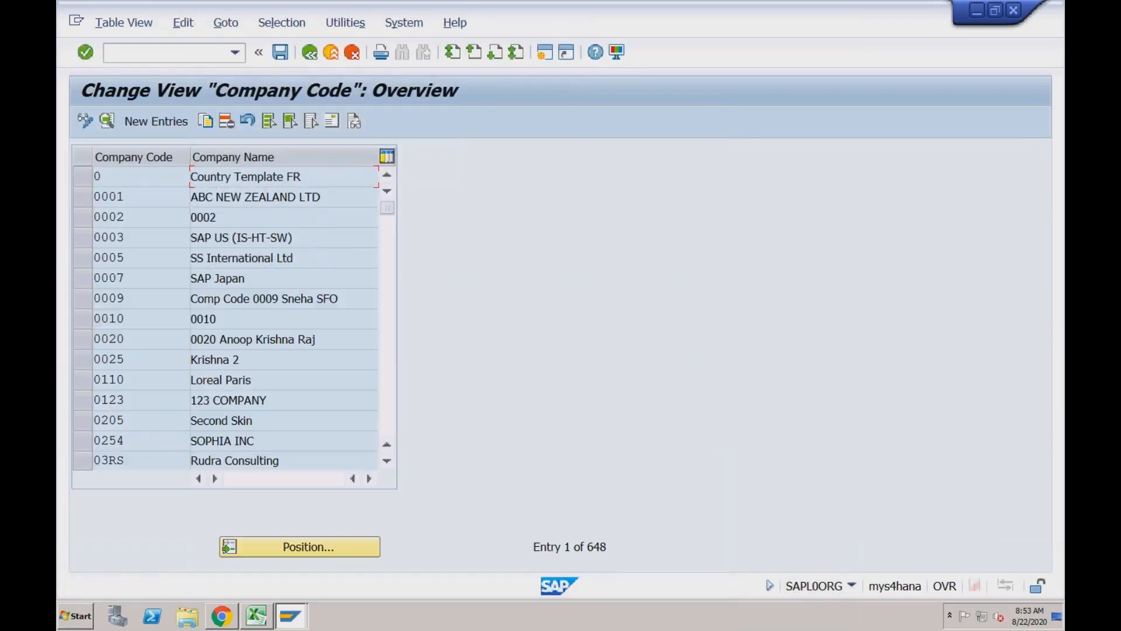
pyautogui.click(295, 546)
pyautogui.write('1710')
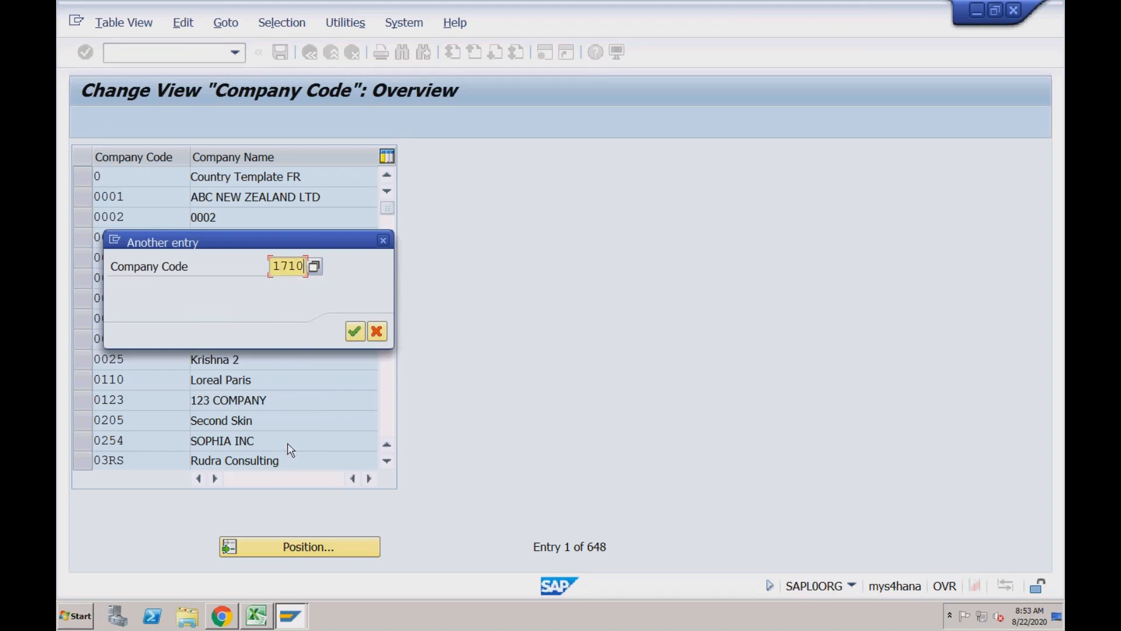
pyautogui.press('Return')
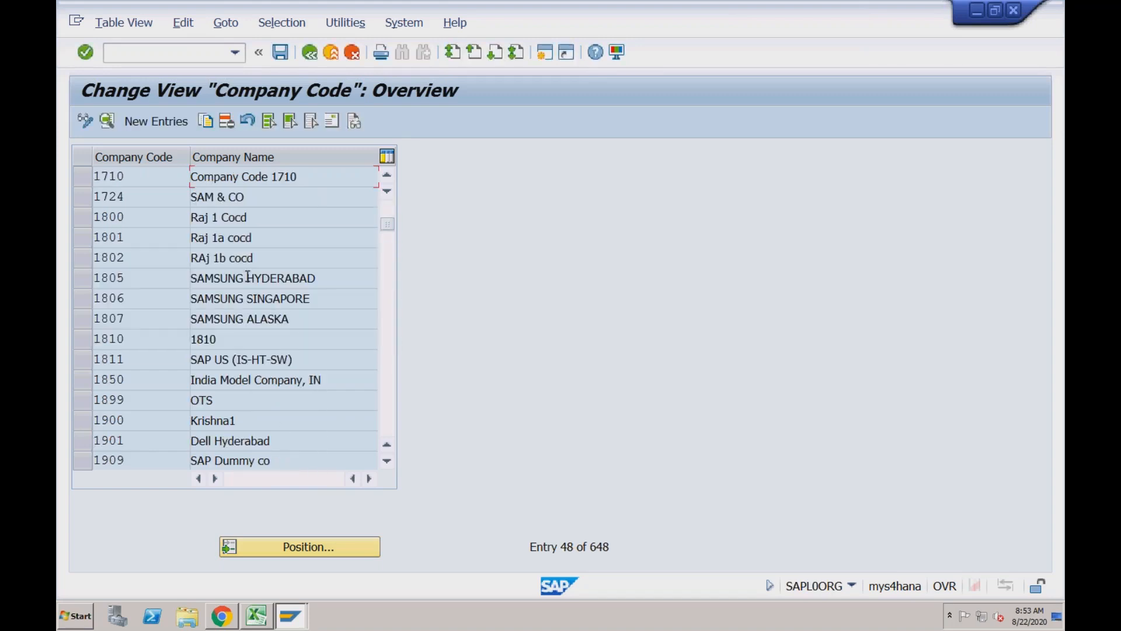
pyautogui.doubleClick(255, 184)
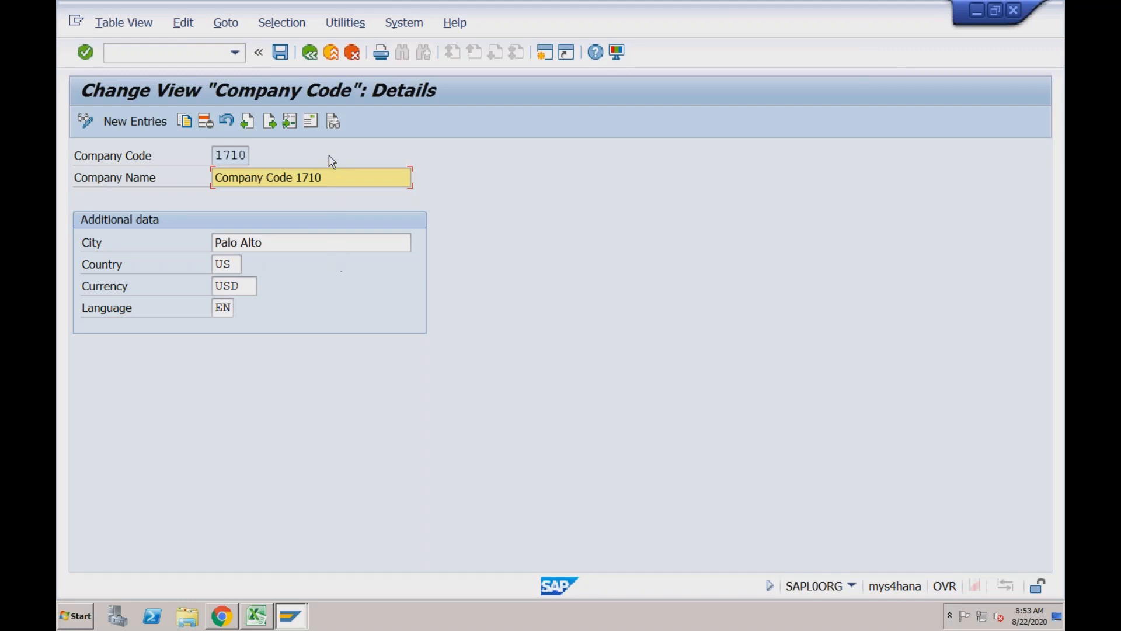
pyautogui.click(311, 54)
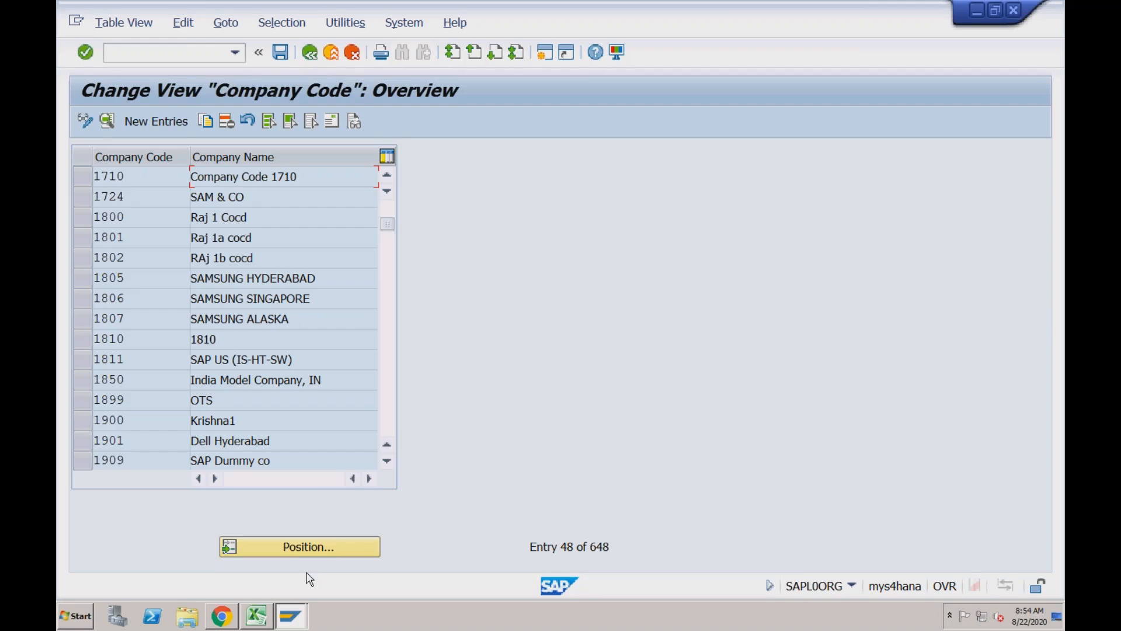
# Switch to Google Chrome and search Google for "sap best practices"
pyautogui.press('super+Tab')
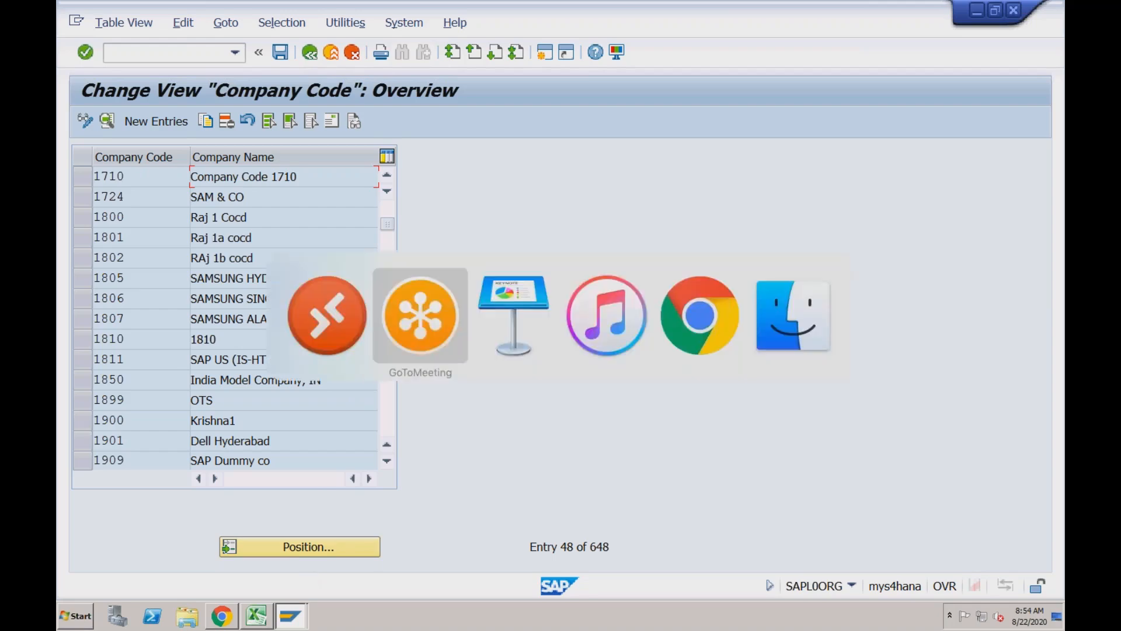
pyautogui.press('super+Tab')
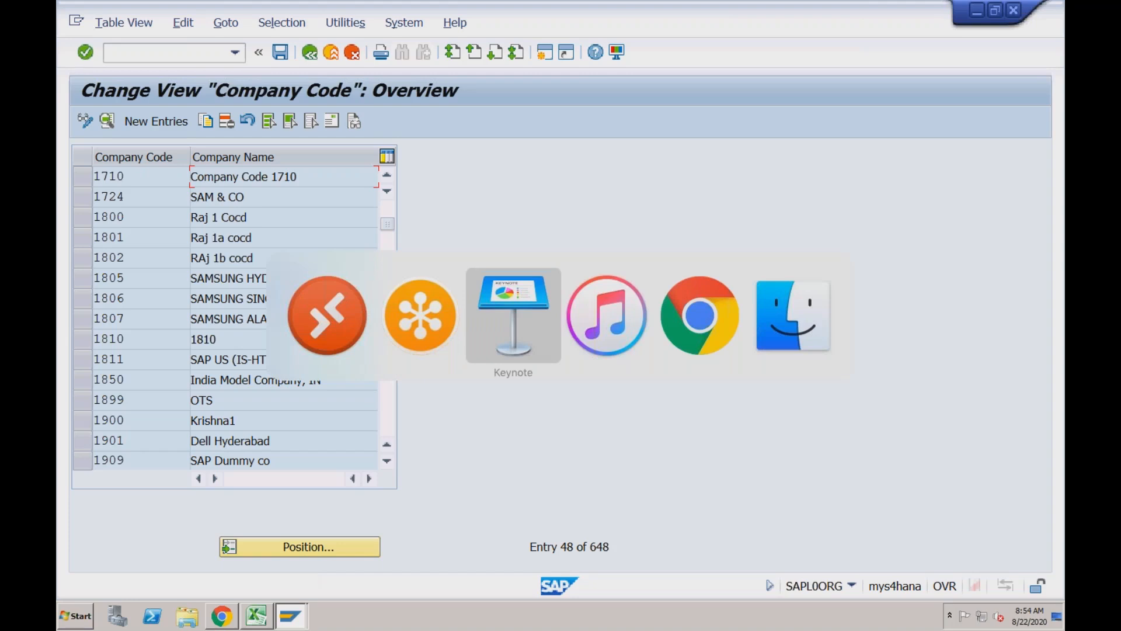
pyautogui.press('super+Tab')
pyautogui.press('super+Tab')
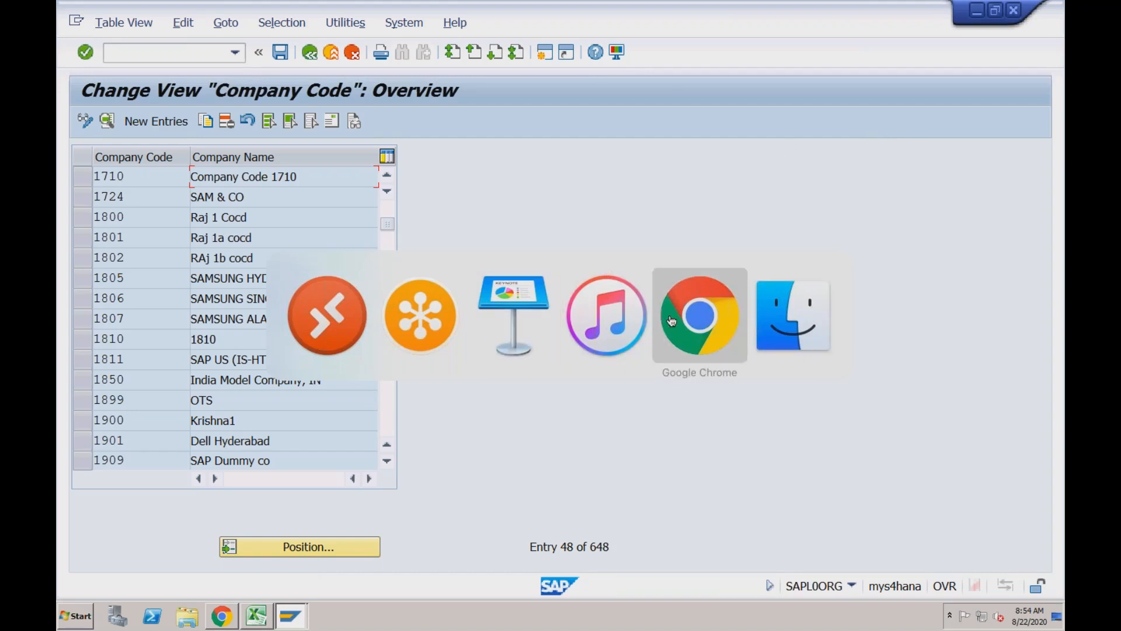
pyautogui.click(734, 293)
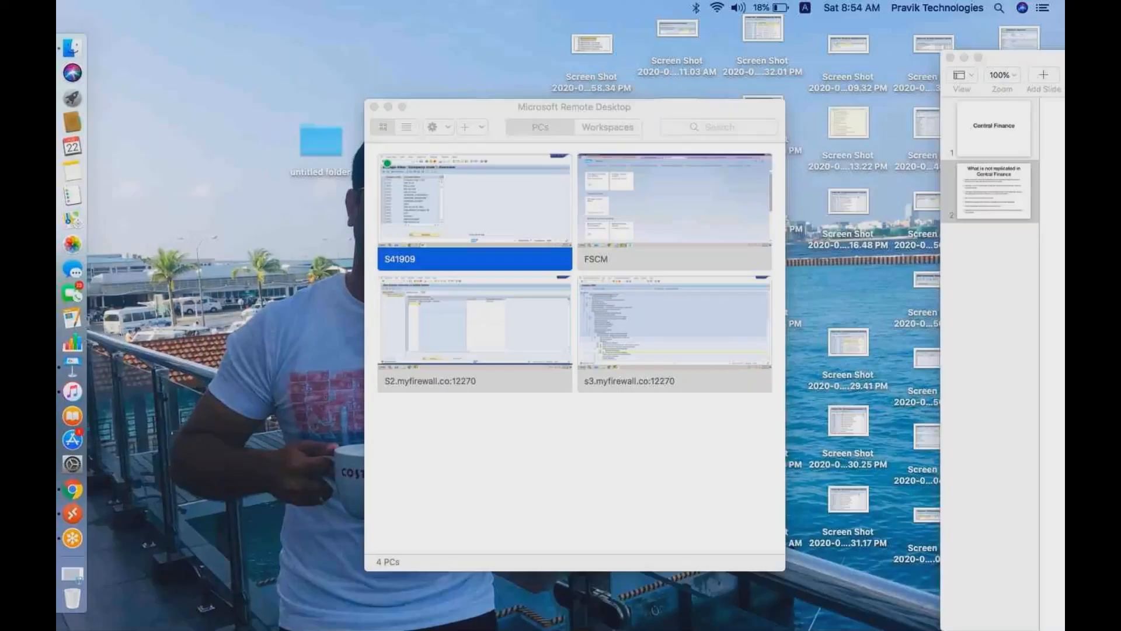
pyautogui.hotkey('ctrl', 'Right')
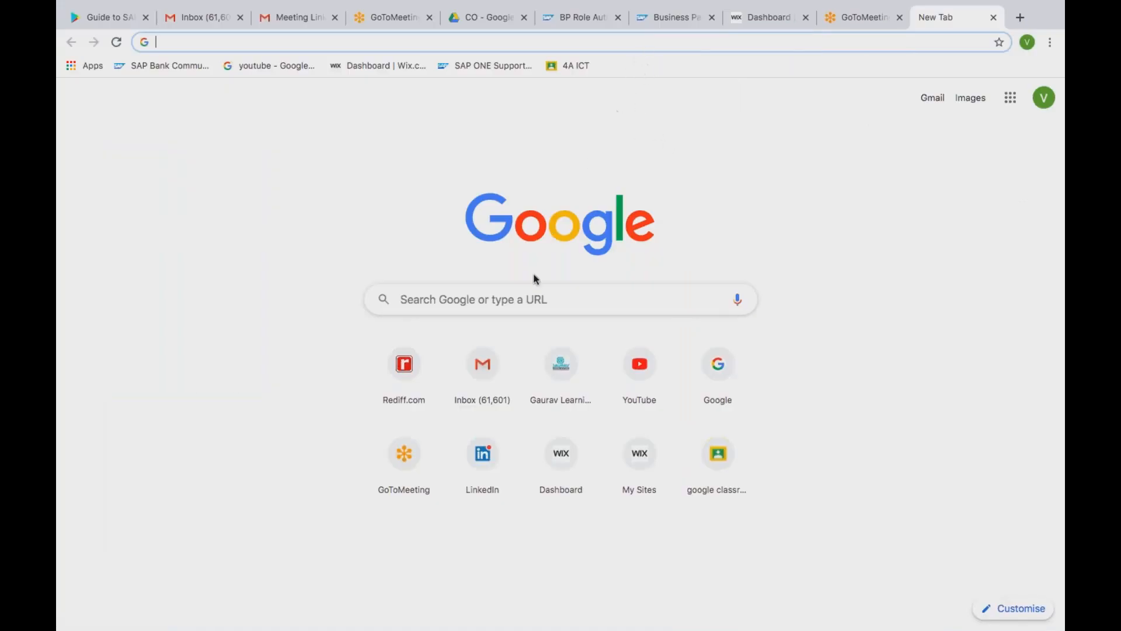
pyautogui.click(517, 302)
pyautogui.write('sap')
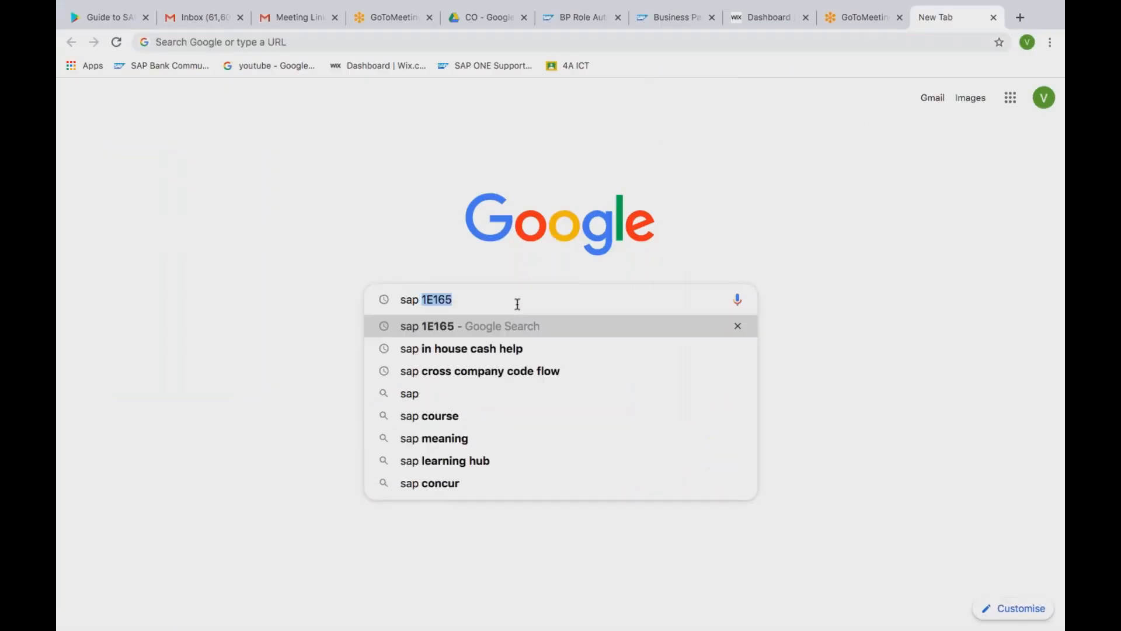
pyautogui.write(' best')
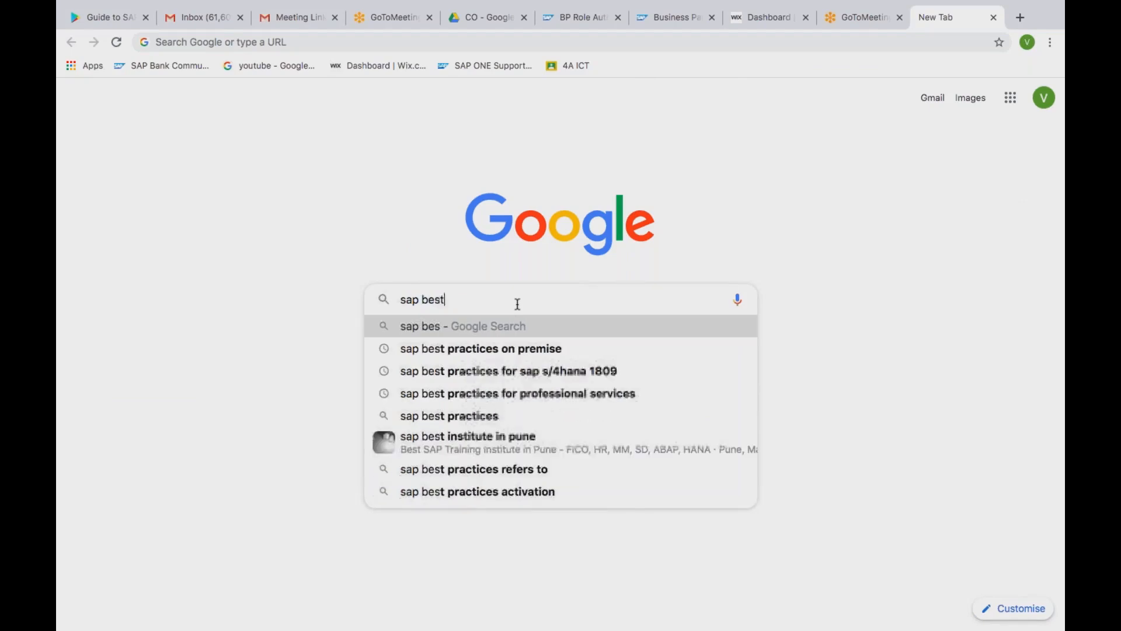
pyautogui.write(' practices')
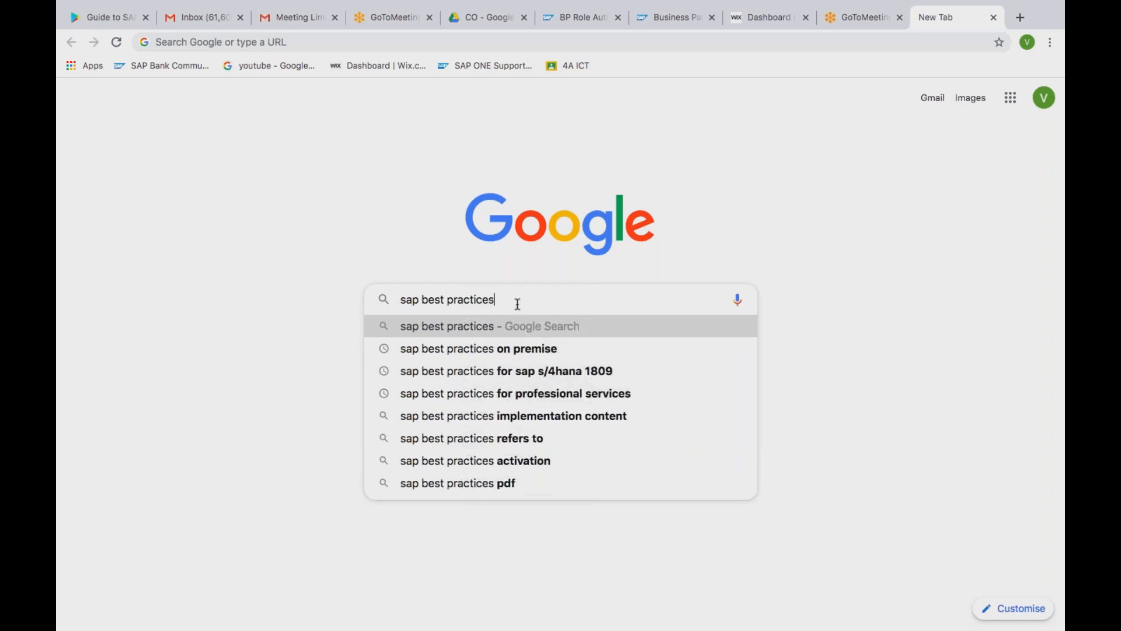
pyautogui.press('Return')
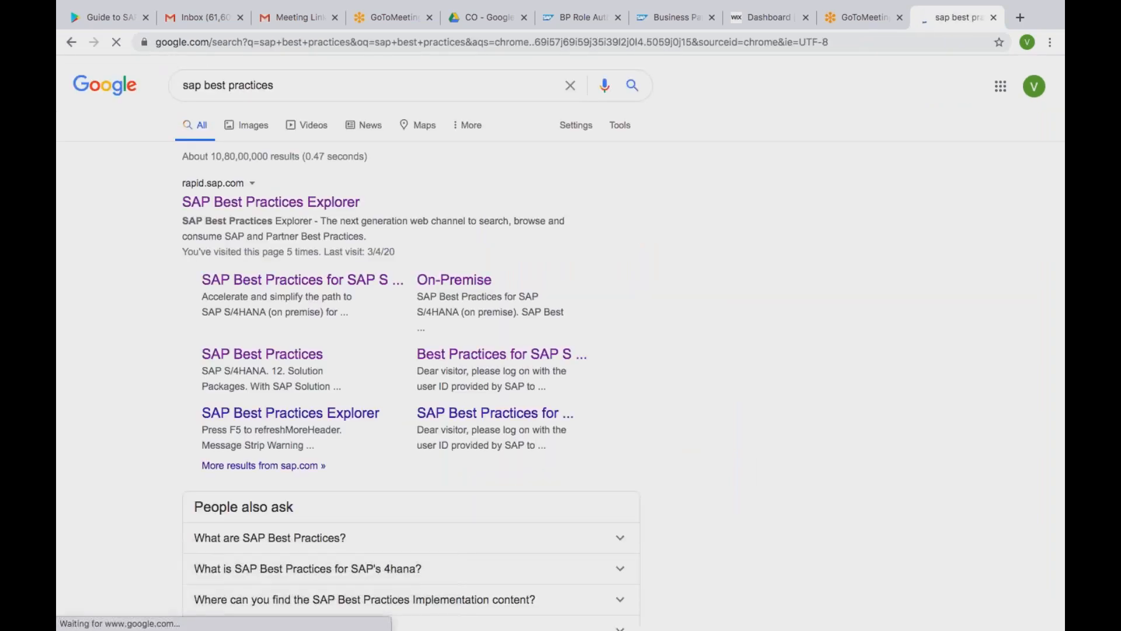
# Try the On-Premise result, then open the main SAP Best Practices Explorer site from the search results instead
pyautogui.click(432, 283)
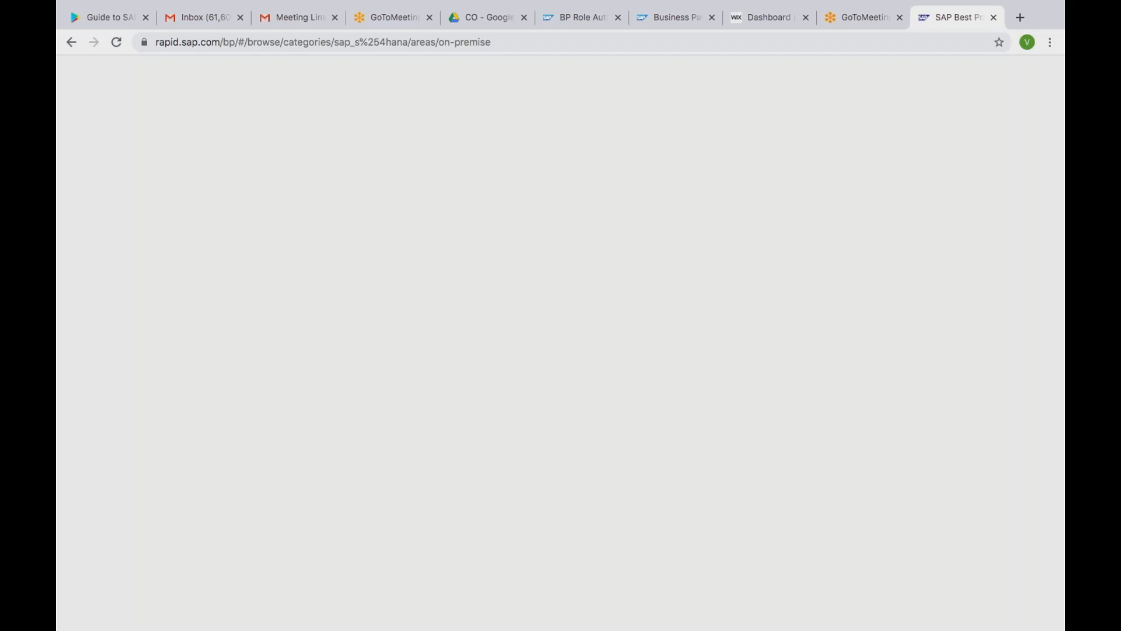
pyautogui.click(71, 43)
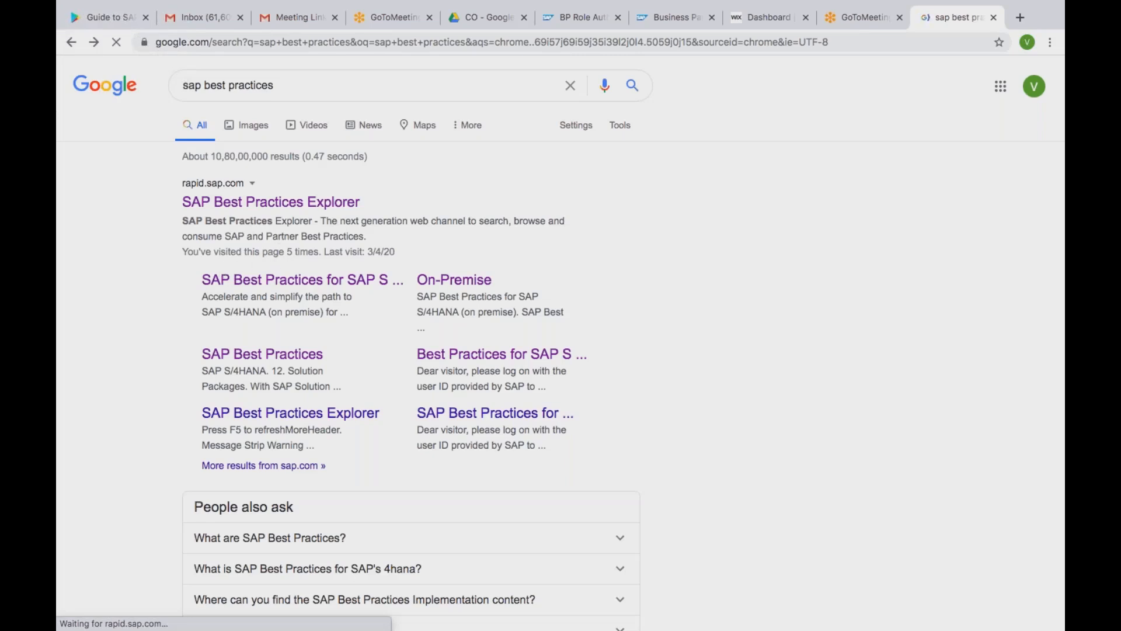
pyautogui.click(271, 210)
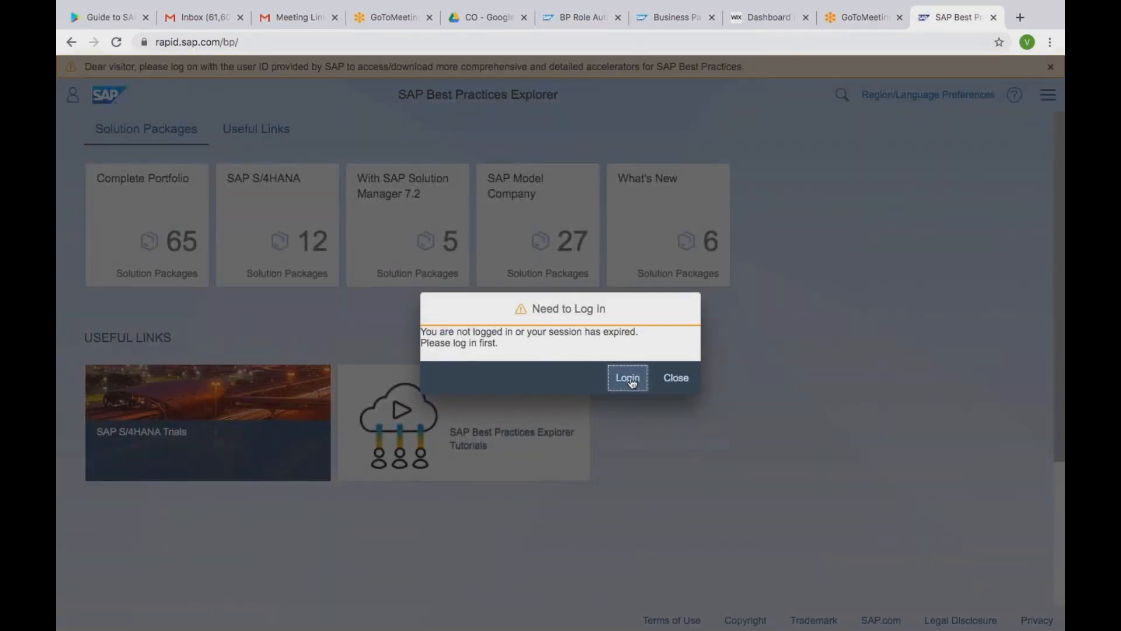
# Log on to SAP Best Practices Explorer with the SAP user ID and the account password
pyautogui.click(628, 378)
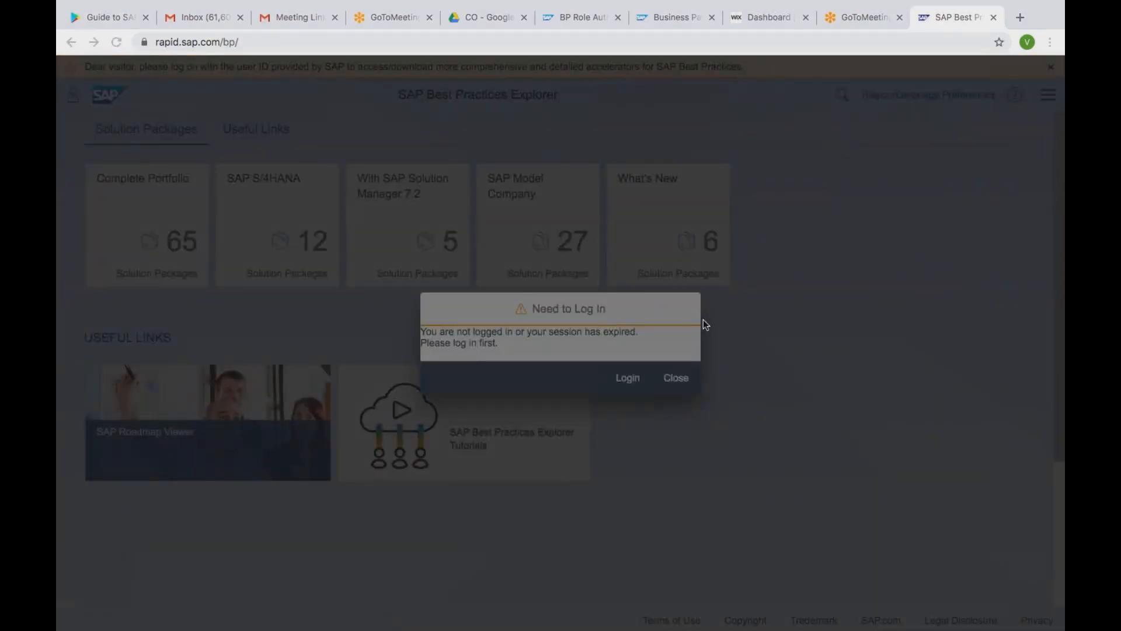
pyautogui.click(650, 169)
pyautogui.write('S0010')
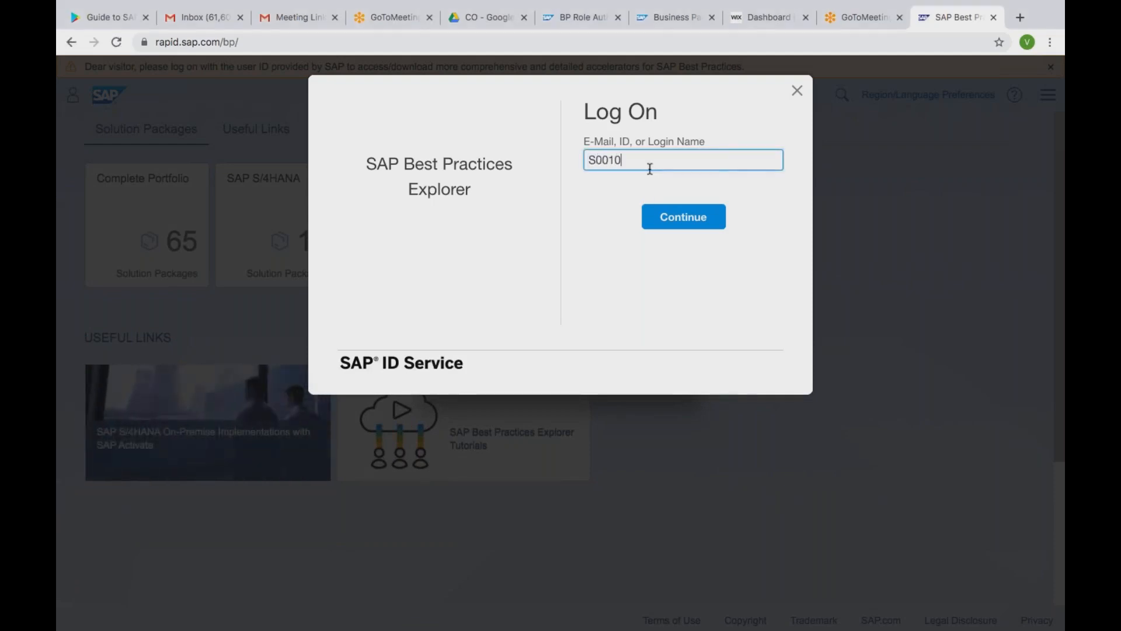
pyautogui.write('295624')
pyautogui.press('Return')
pyautogui.click(673, 229)
pyautogui.write('******')
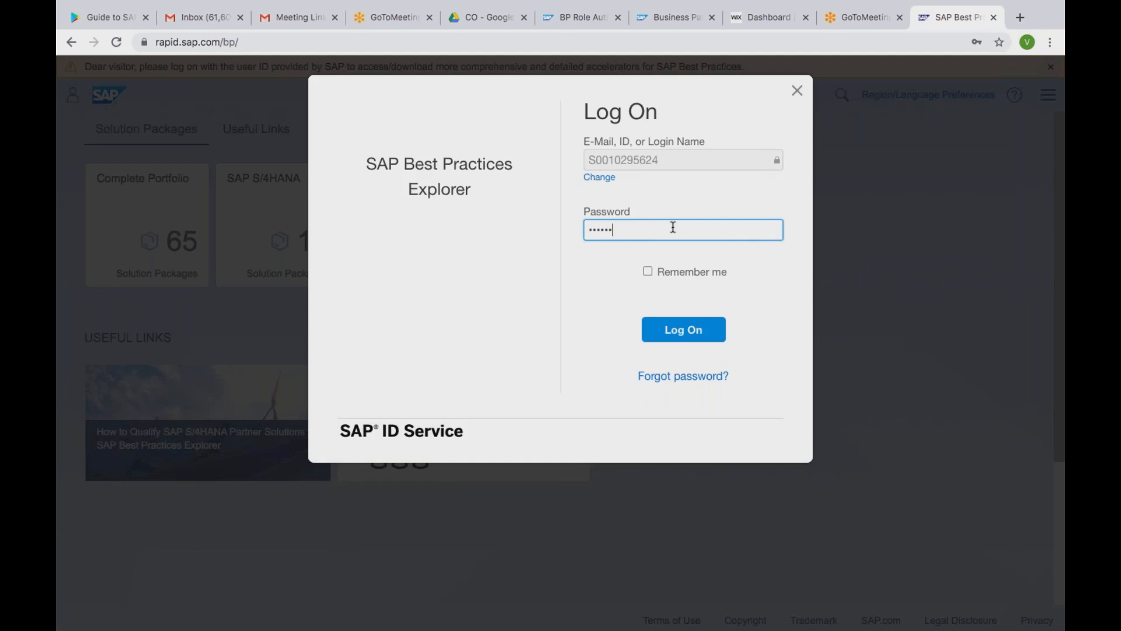
pyautogui.write('**')
pyautogui.press('Return')
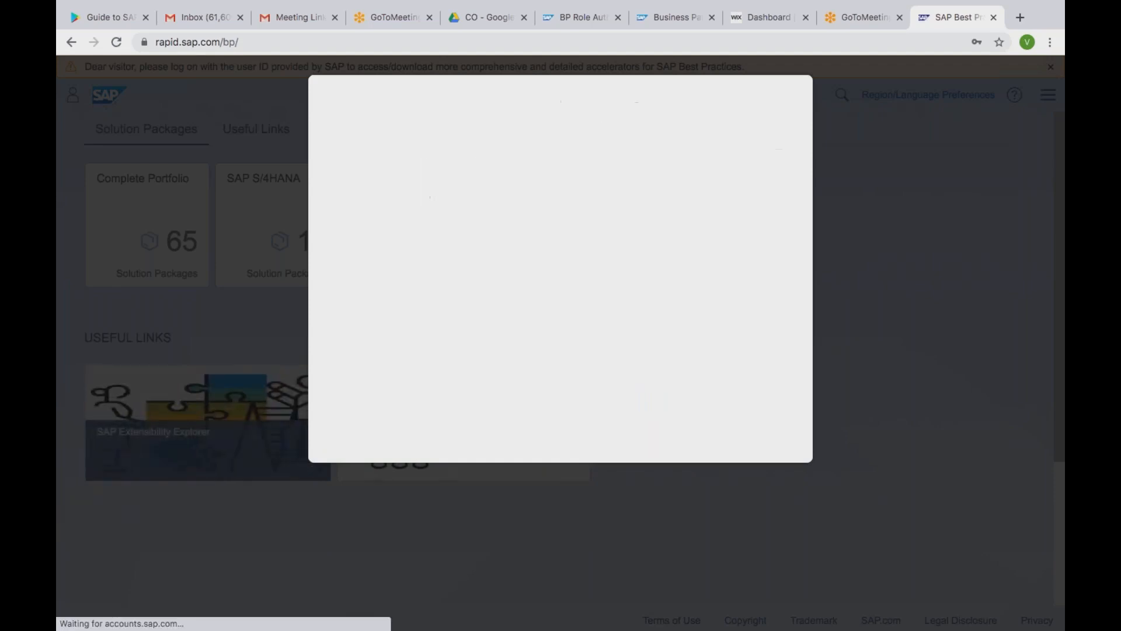
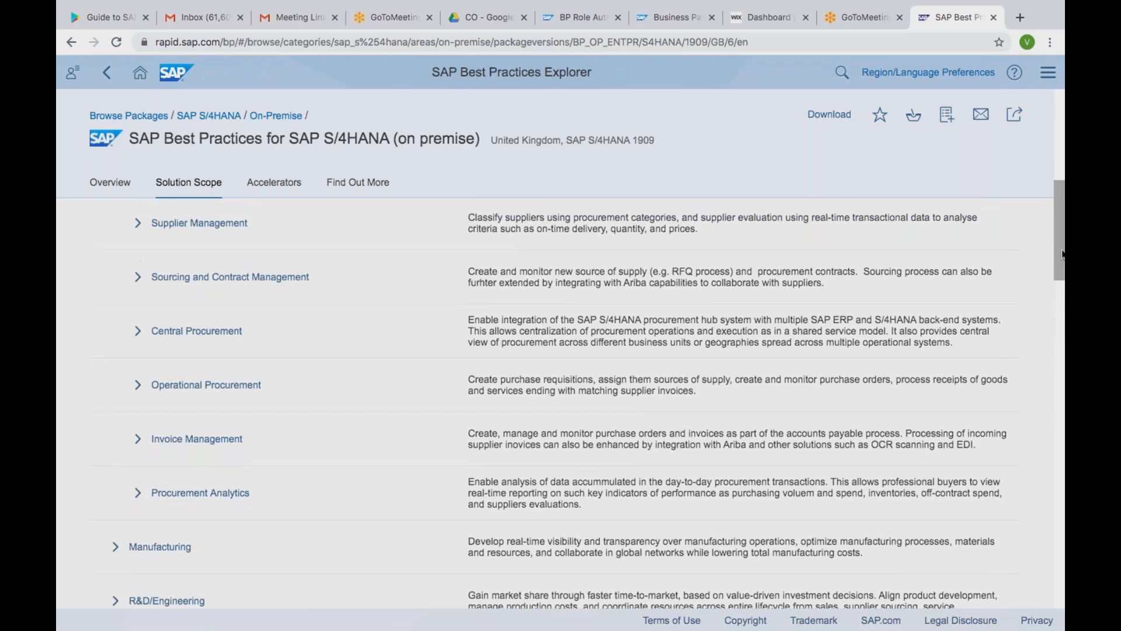
# Expand Operational Procurement in the solution scope and open the Procurement of Direct Materials (J45) scope item
pyautogui.scroll(-3, 1061, 261)
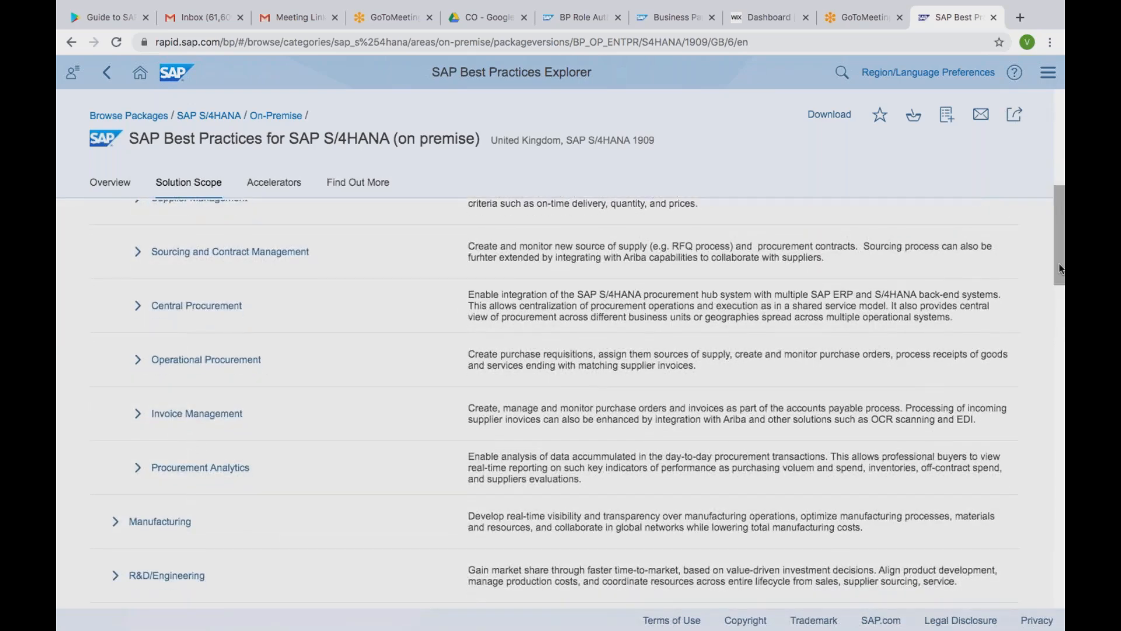
pyautogui.click(142, 306)
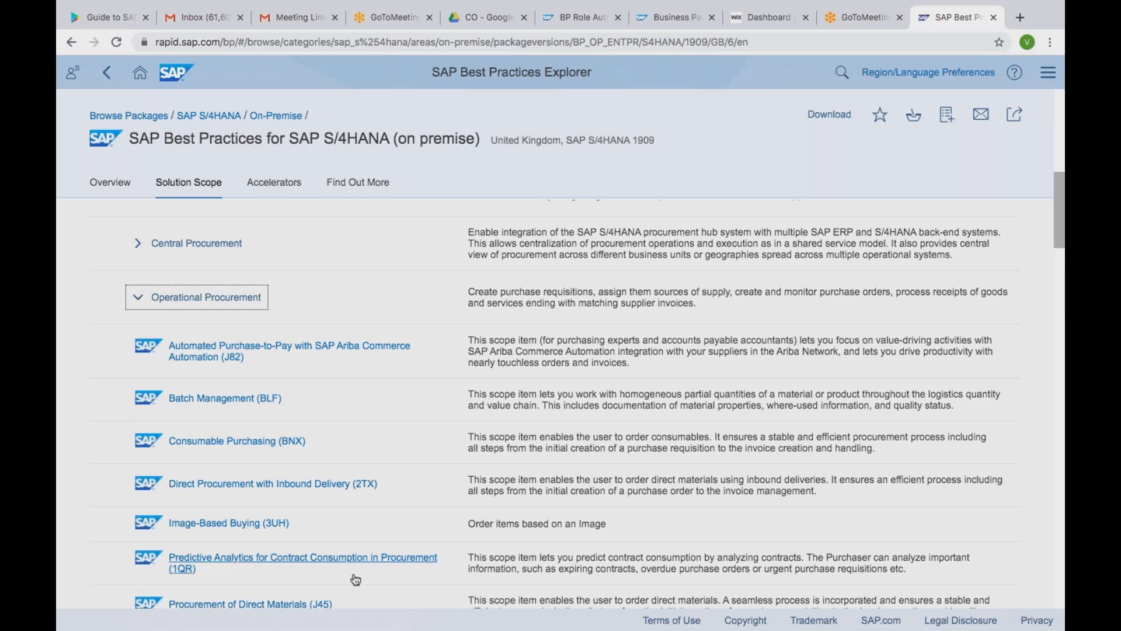
pyautogui.click(325, 605)
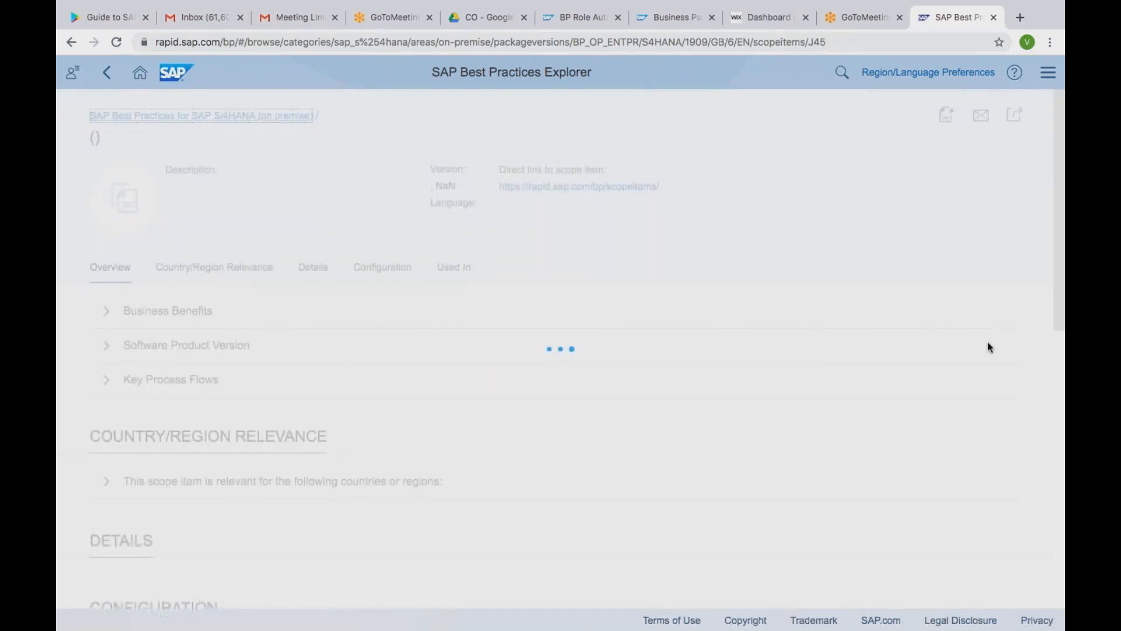
pyautogui.scroll(-3, 1057, 353)
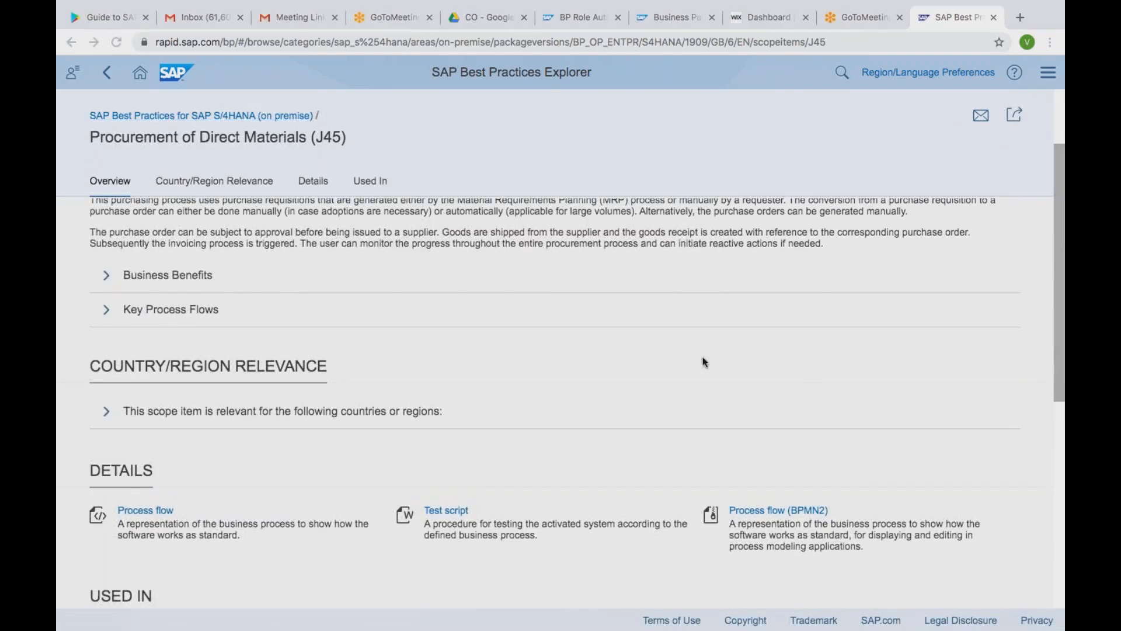
# Download the J45 test script and open it full screen in Pages, closing the font warnings
pyautogui.click(460, 512)
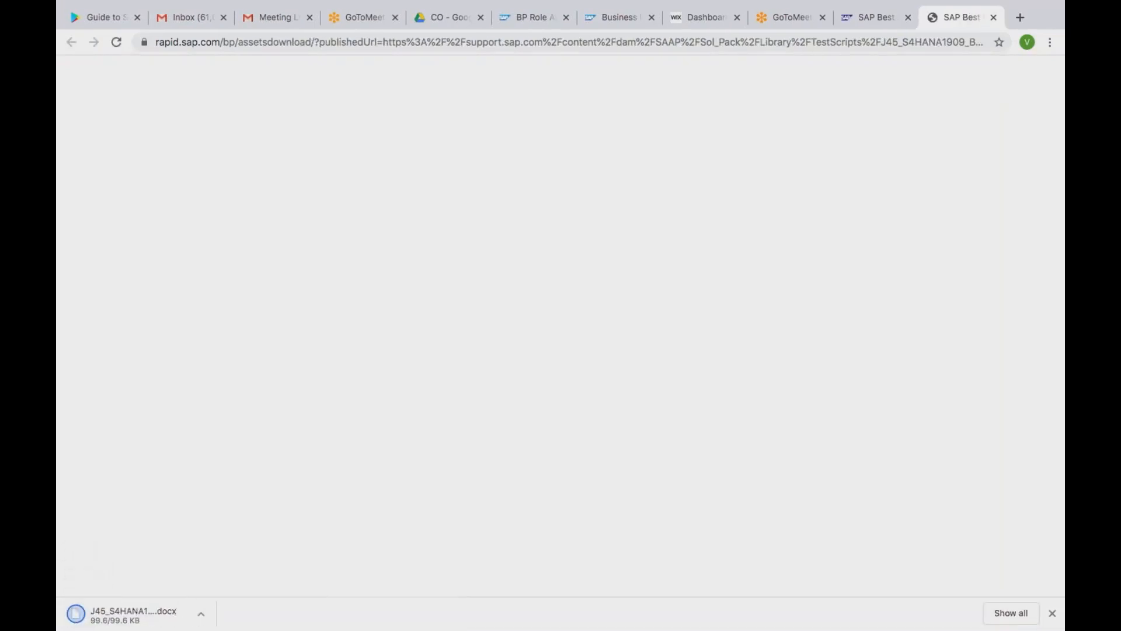
pyautogui.click(148, 613)
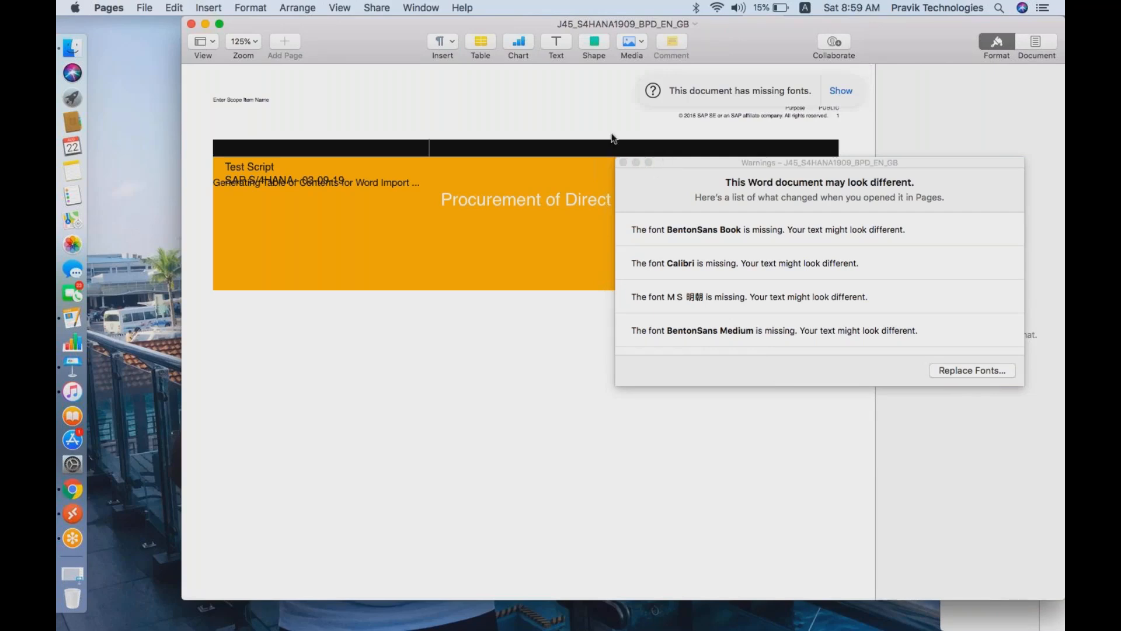
pyautogui.click(443, 119)
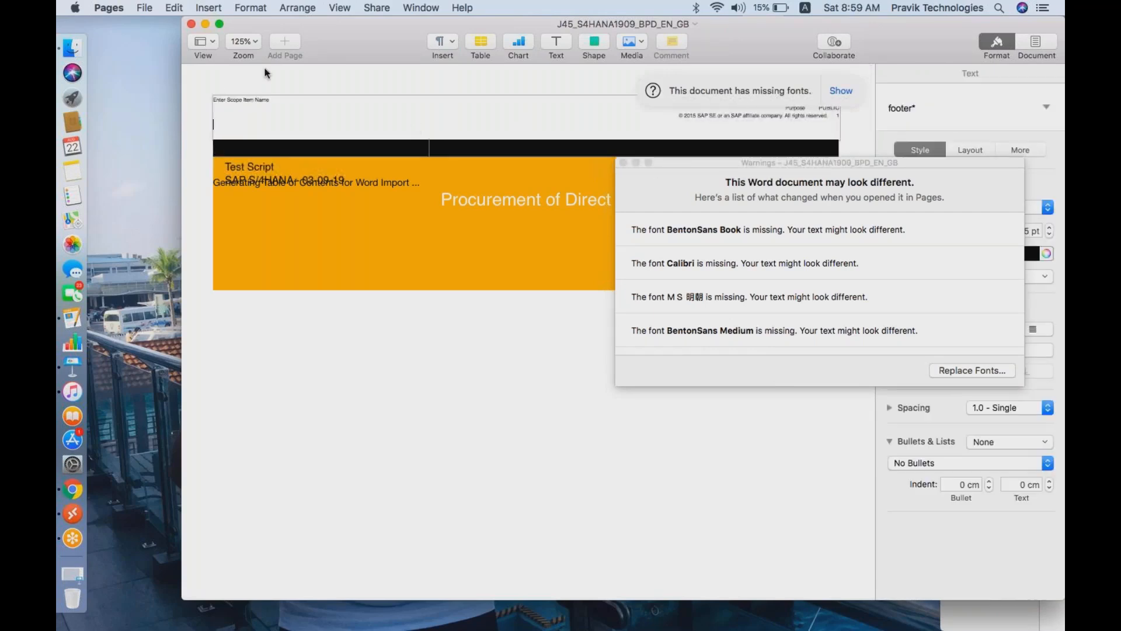
pyautogui.click(219, 24)
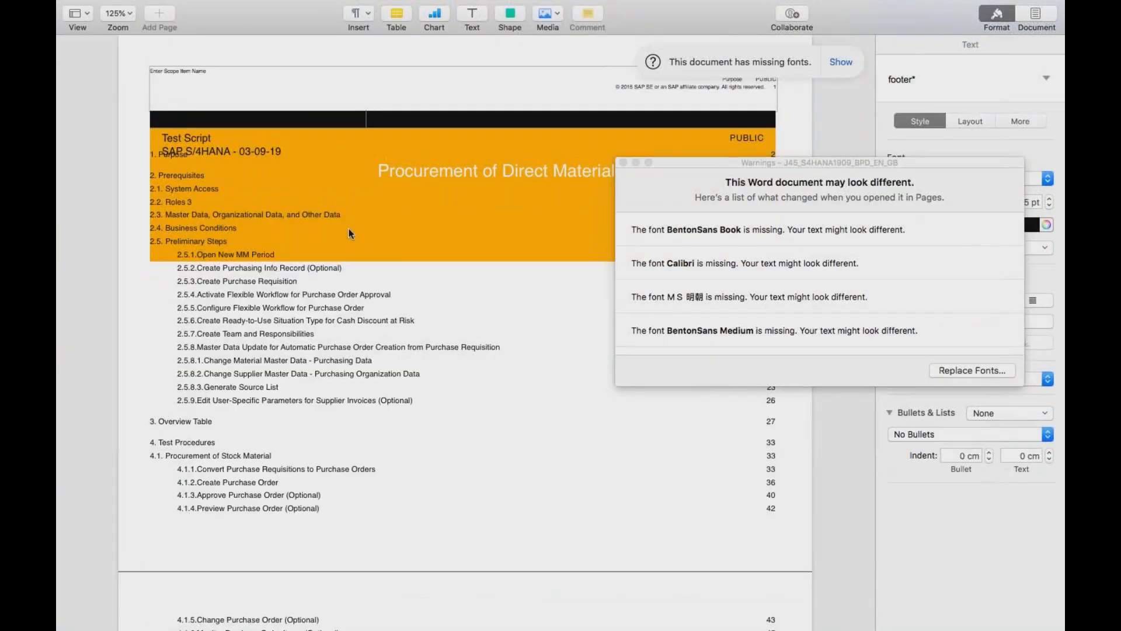
pyautogui.click(625, 162)
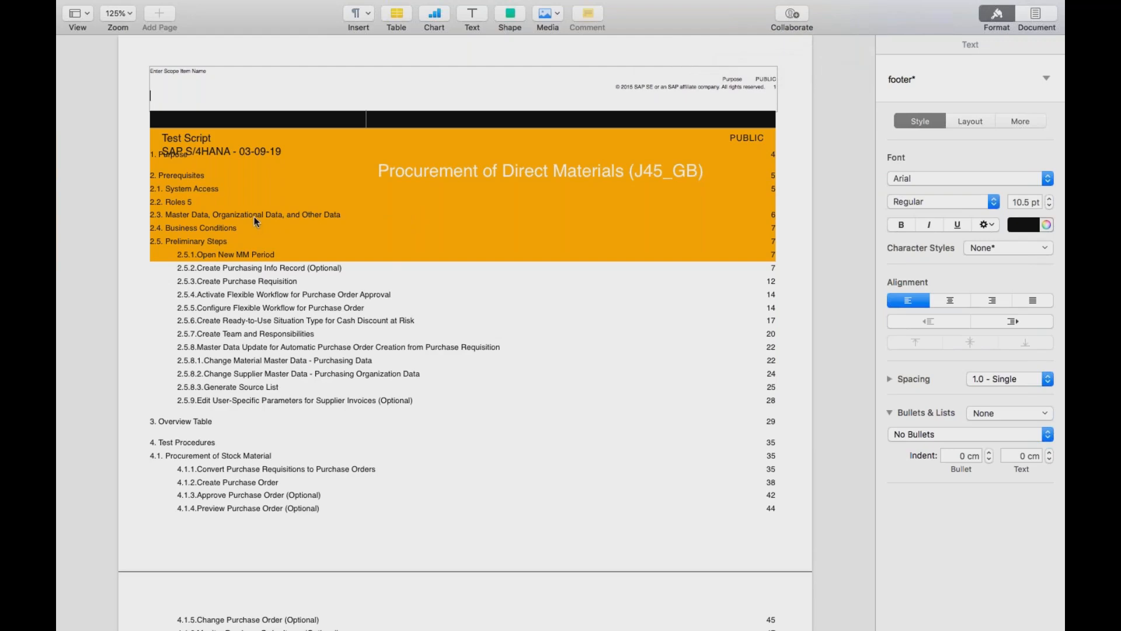
# Go to section 2.2 Roles of the test script and examine the business role IDs delivered by SAP
pyautogui.click(192, 205)
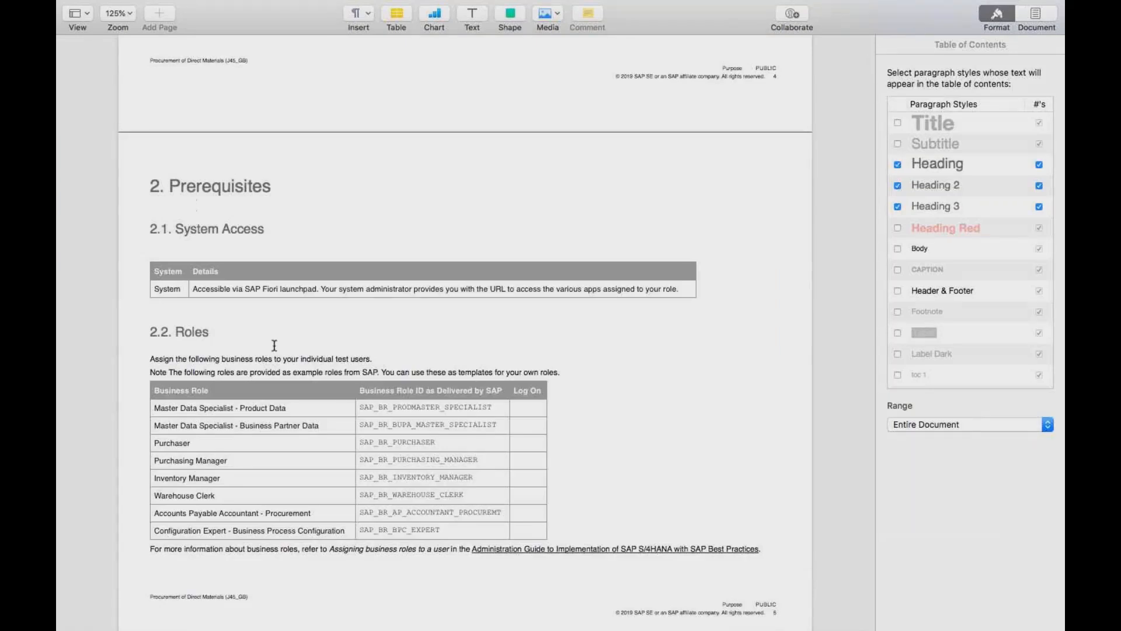
pyautogui.click(361, 411)
pyautogui.click(436, 529)
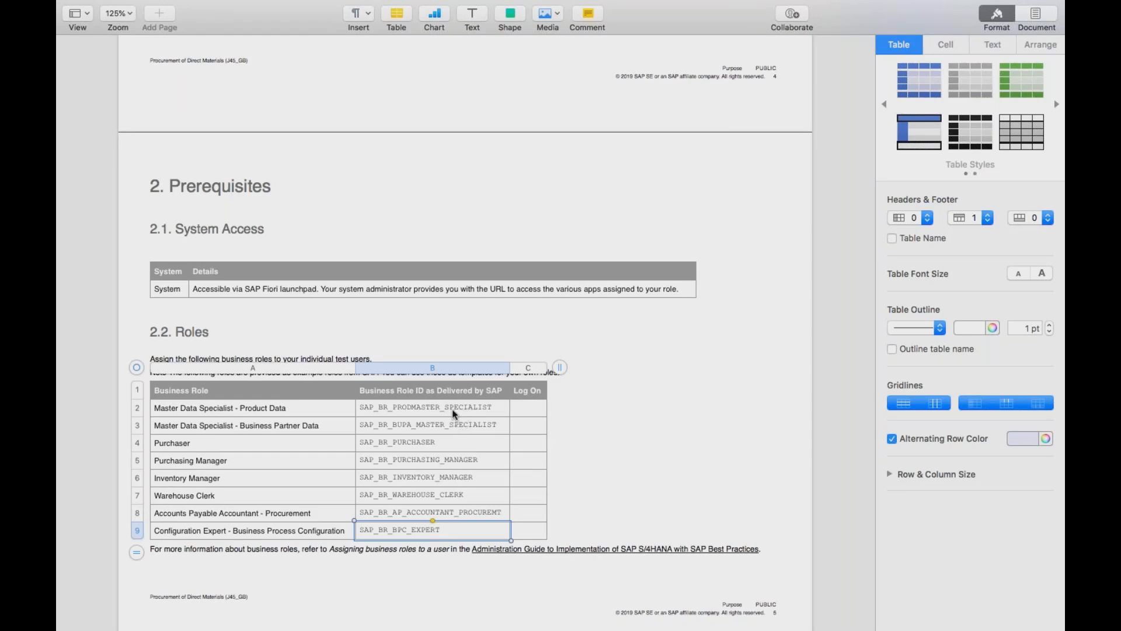
pyautogui.click(452, 425)
pyautogui.click(445, 445)
pyautogui.click(438, 461)
pyautogui.click(433, 477)
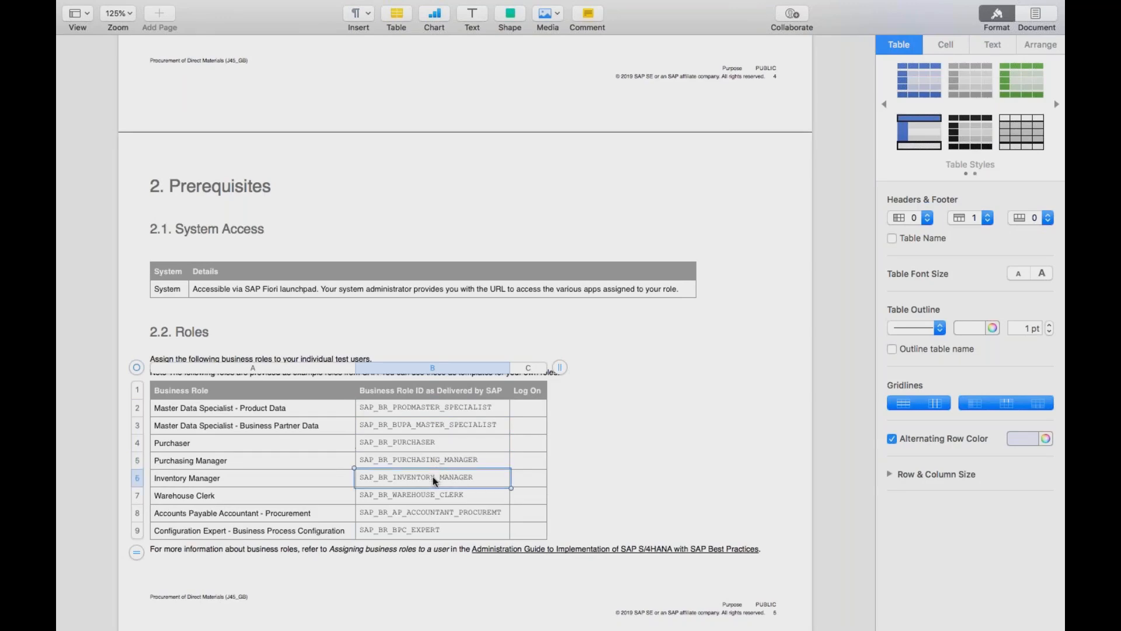
pyautogui.click(431, 498)
pyautogui.click(429, 515)
pyautogui.click(427, 532)
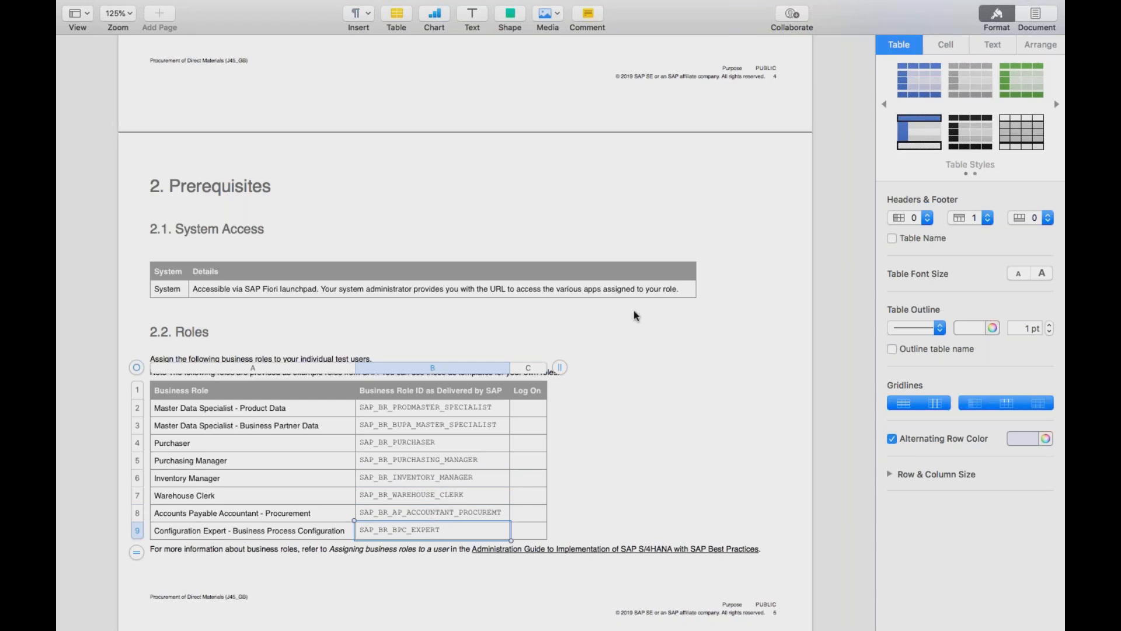
pyautogui.click(834, 250)
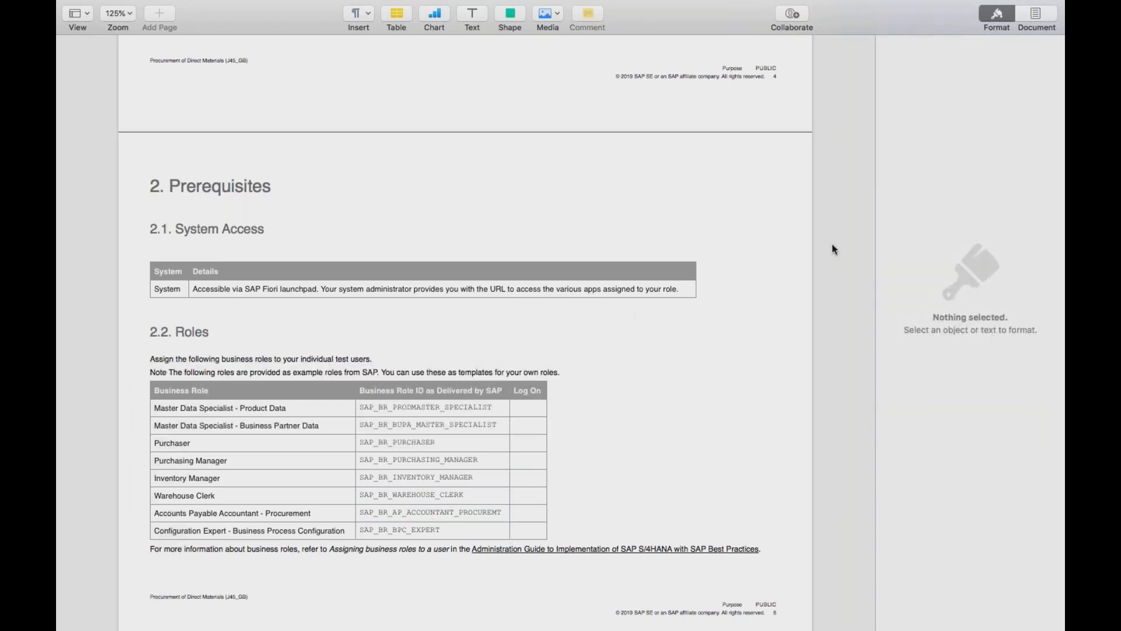
# Examine the company code, purchase organization, purchasing group and supplier values in section 2.3, Master Data, Organizational Data, and Other Data
pyautogui.scroll(-10, 832, 249)
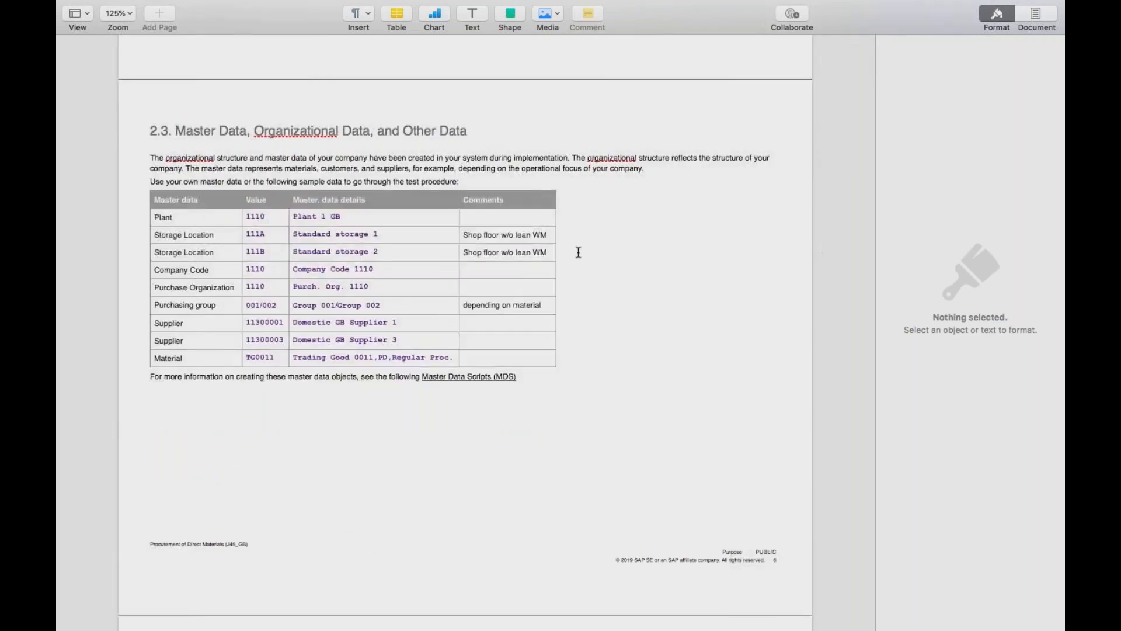
pyautogui.moveTo(473, 130); pyautogui.dragTo(179, 129)
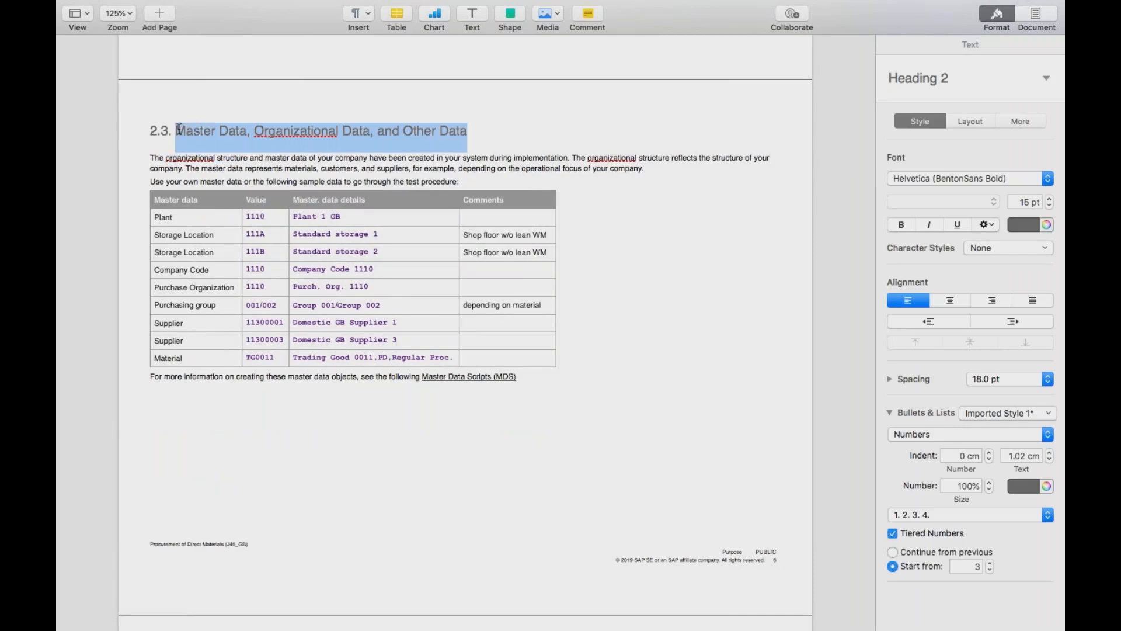
pyautogui.click(274, 221)
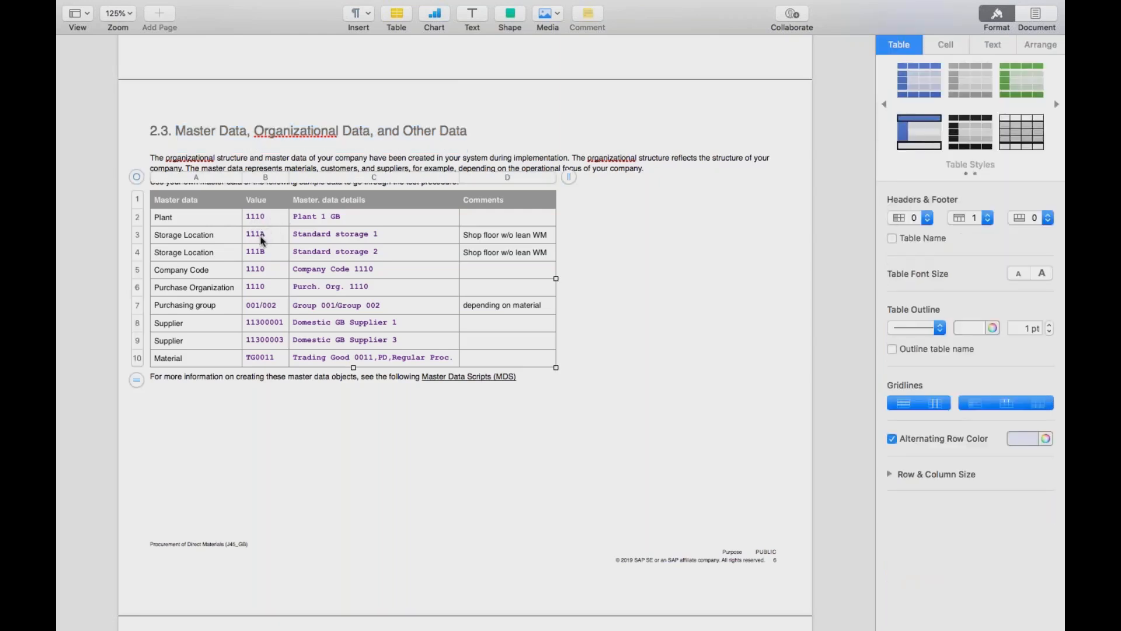
pyautogui.click(263, 273)
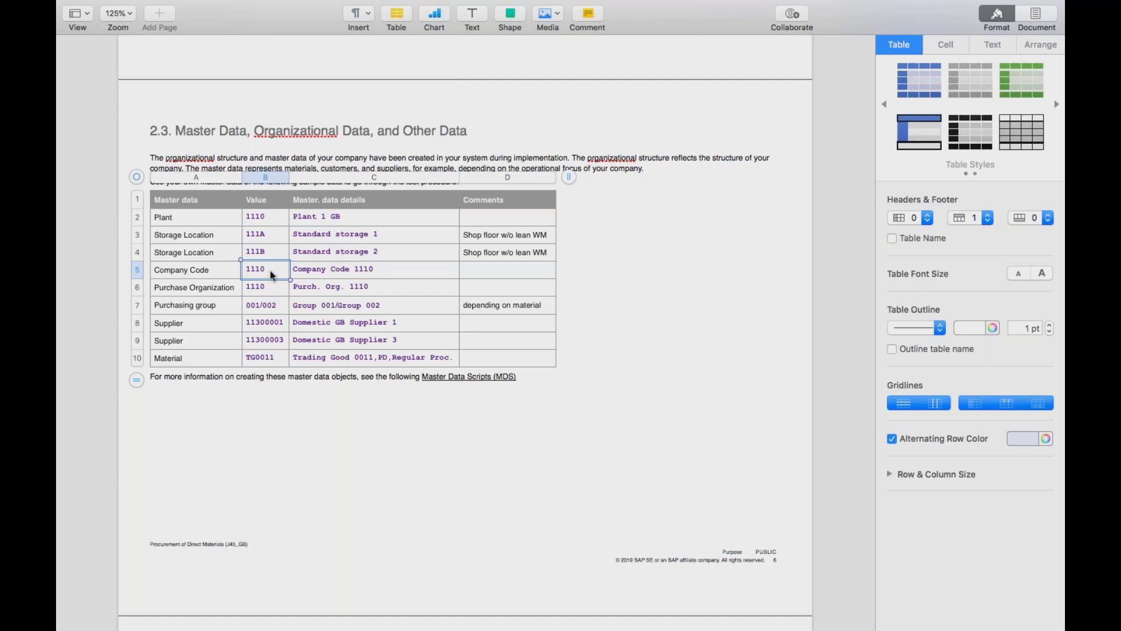
pyautogui.click(257, 291)
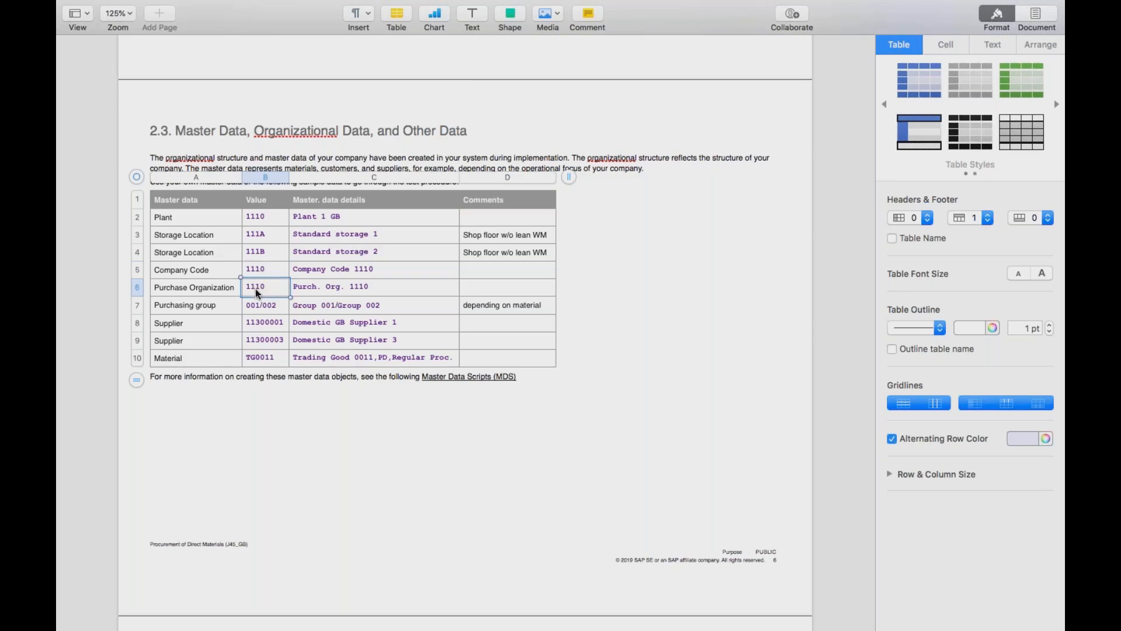
pyautogui.click(262, 305)
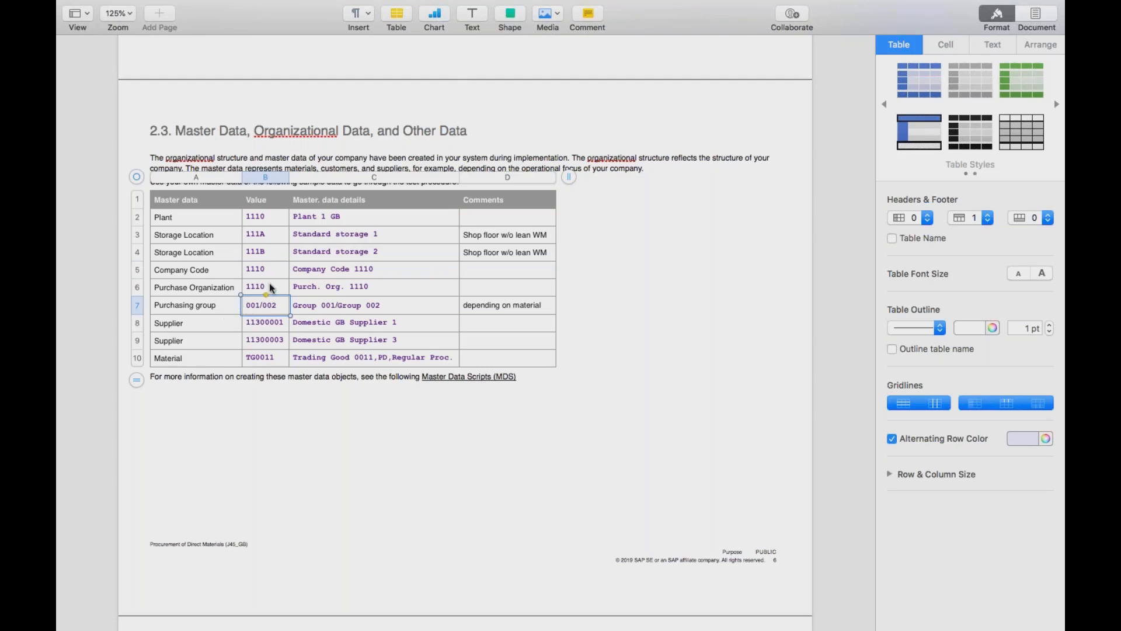
pyautogui.click(273, 325)
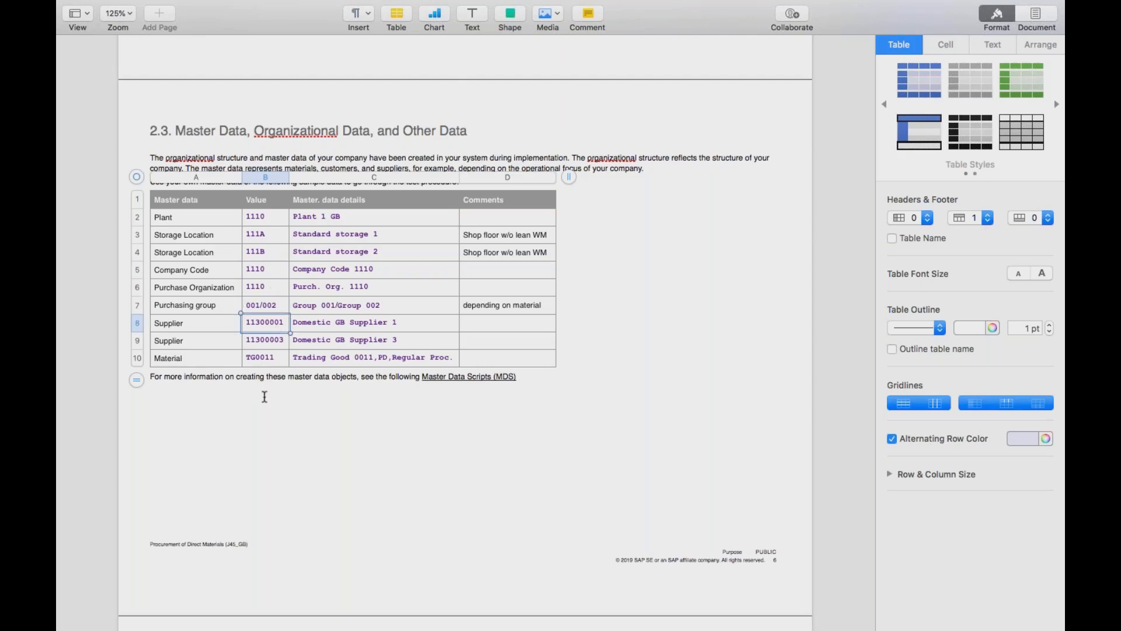
pyautogui.click(266, 400)
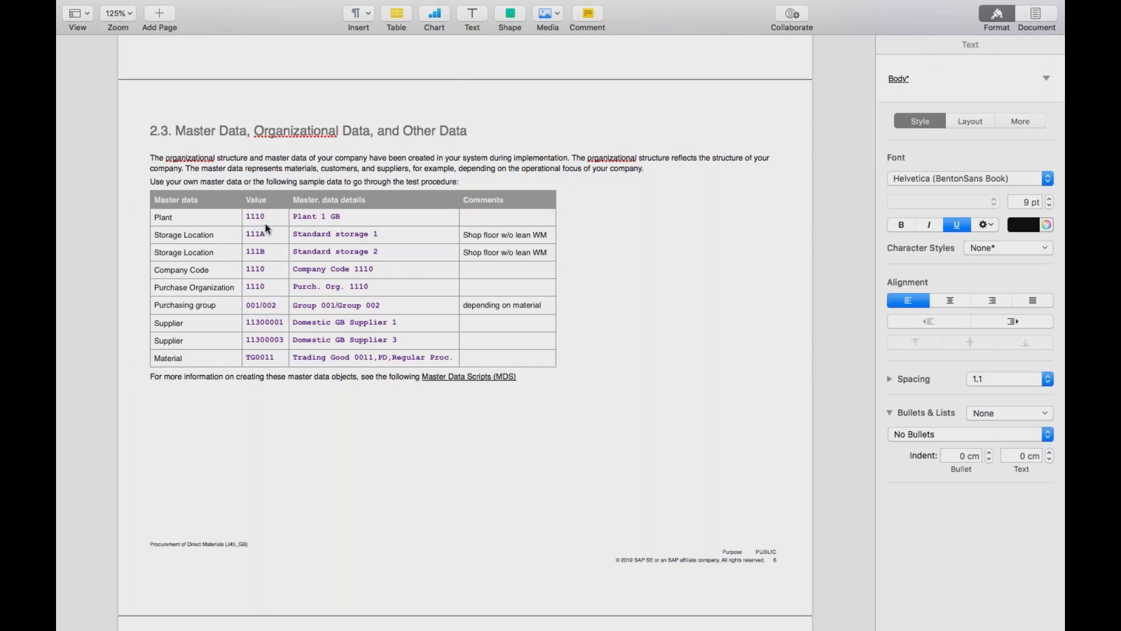
# Switch to the SAP remote session and open the details of company code 1110 from the company code overview
pyautogui.press('super+Tab')
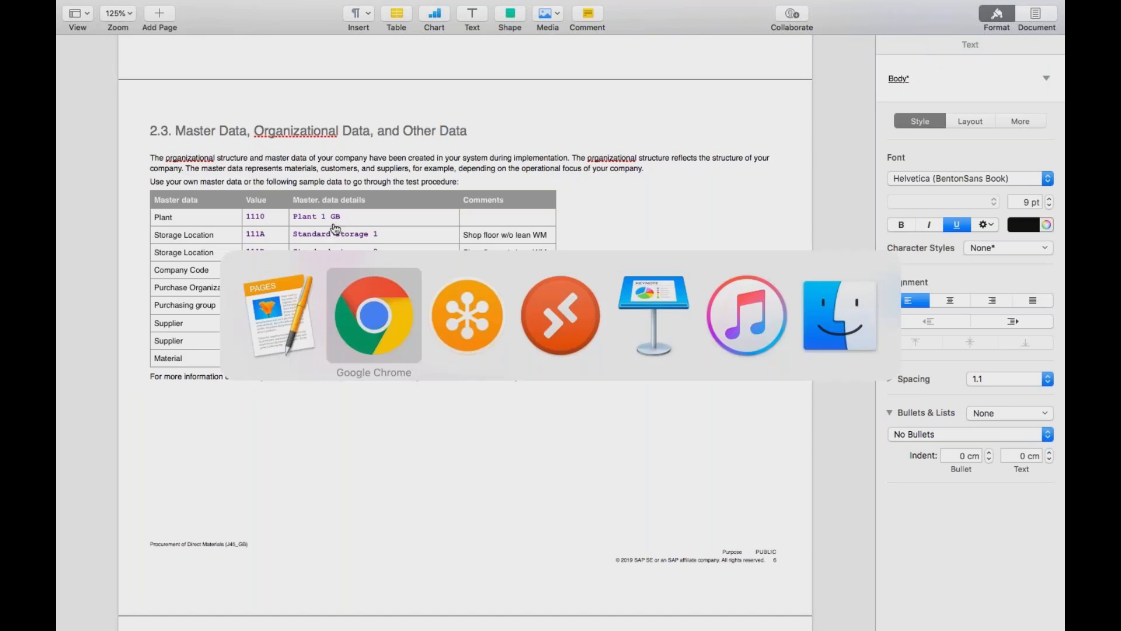
pyautogui.press('super+Tab')
pyautogui.press('super+Tab')
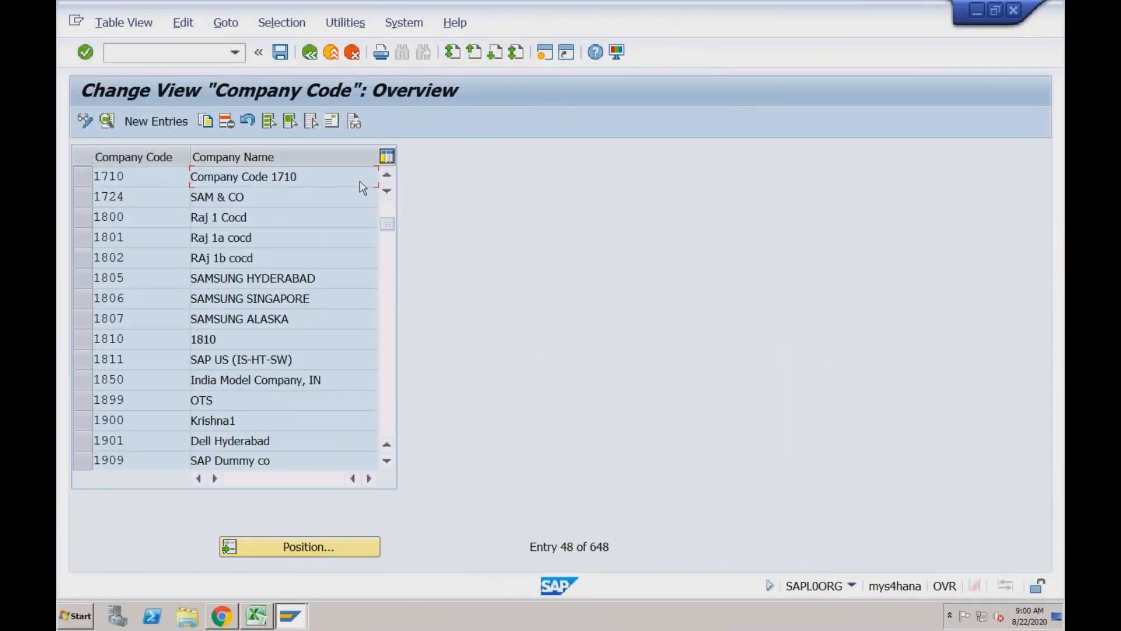
pyautogui.click(385, 206)
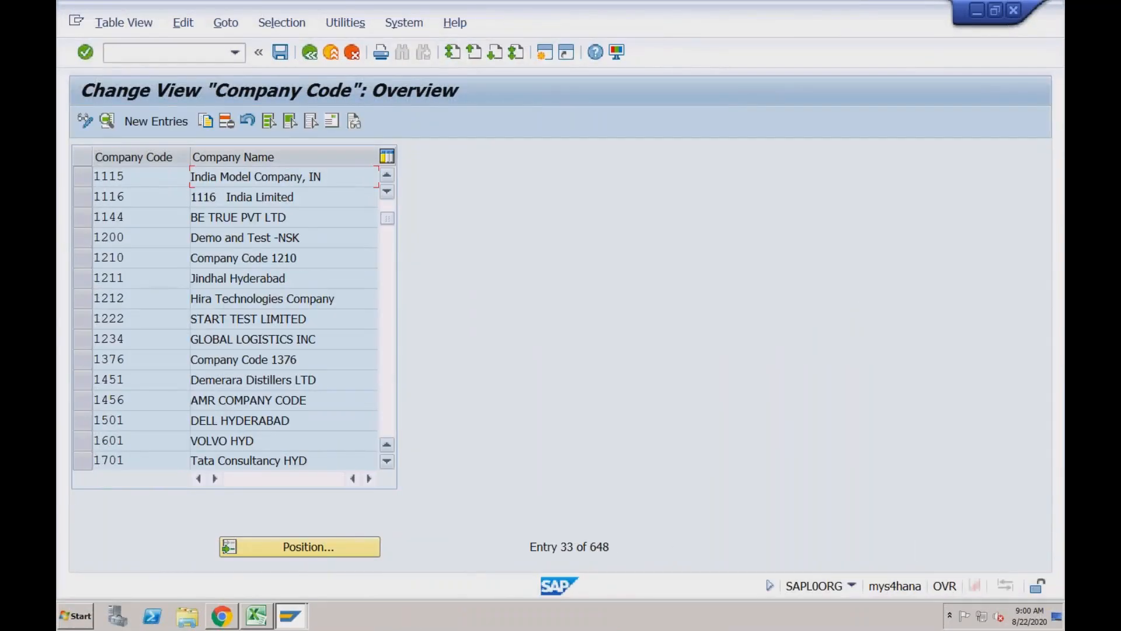
pyautogui.click(386, 206)
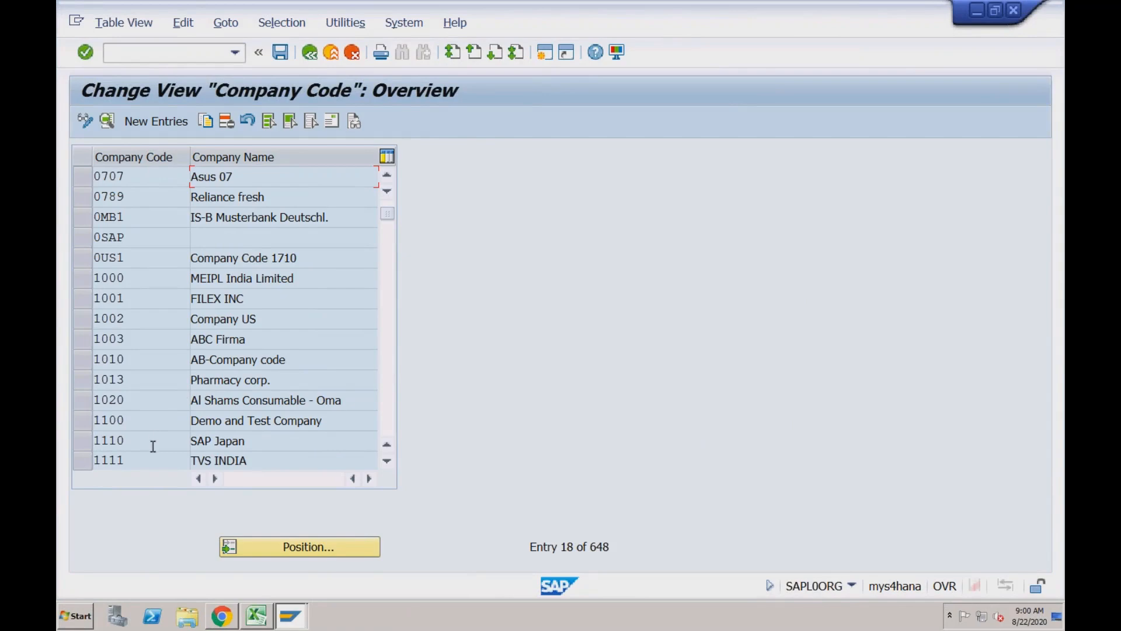
pyautogui.doubleClick(153, 446)
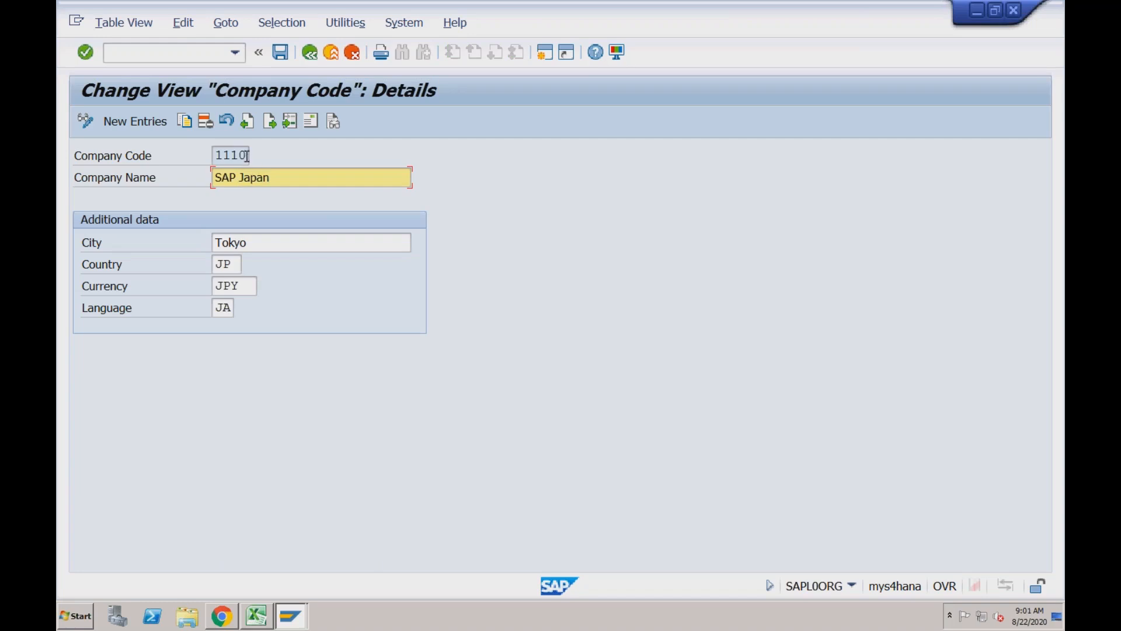
pyautogui.doubleClick(215, 156)
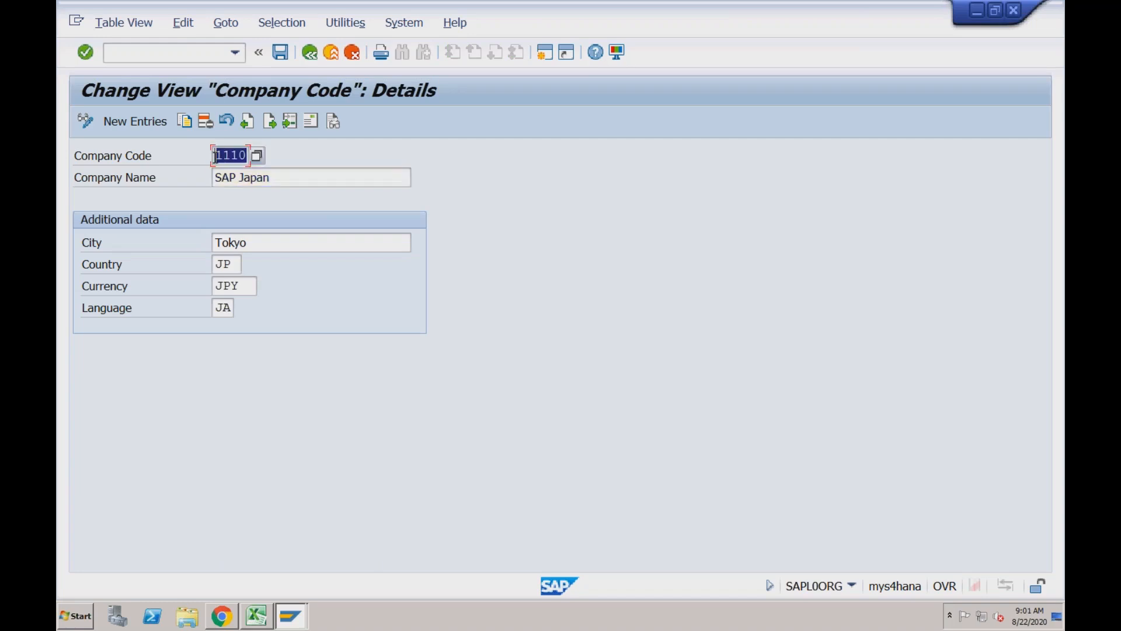
# Return to the test script in Pages and review the plant, storage location and purchasing group values in section 2.3
pyautogui.press('super+Tab')
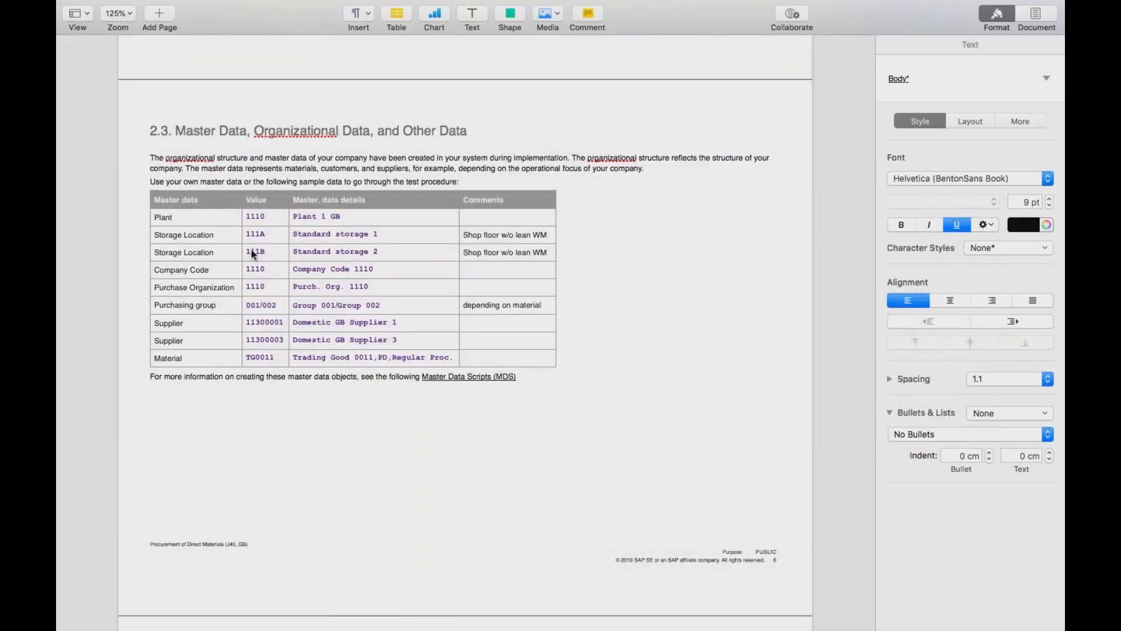
pyautogui.click(357, 270)
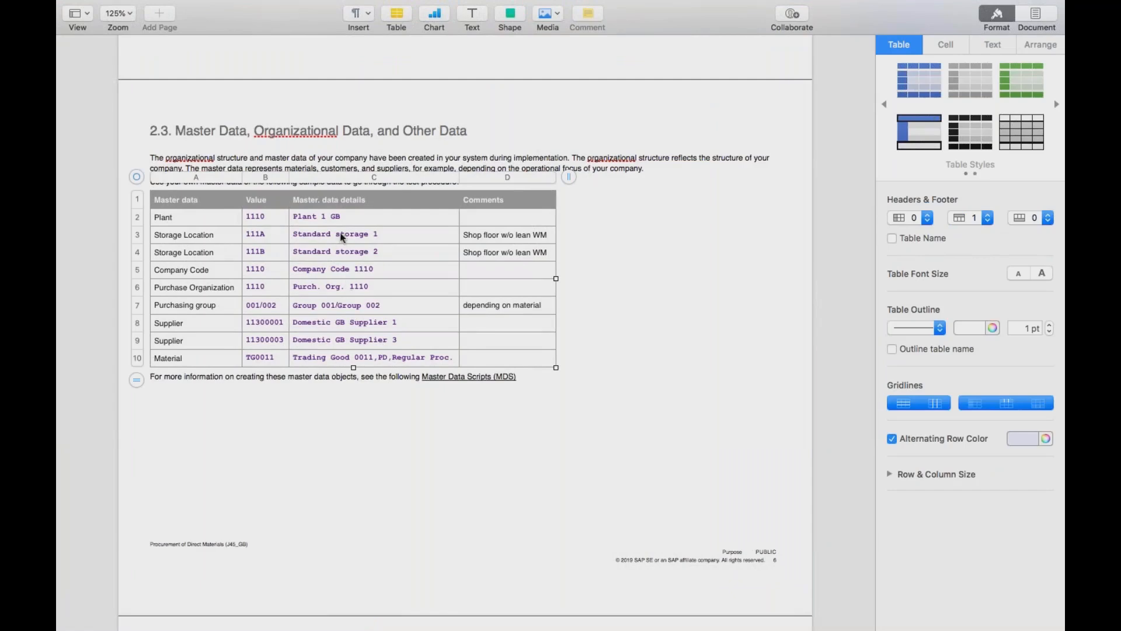
pyautogui.click(270, 220)
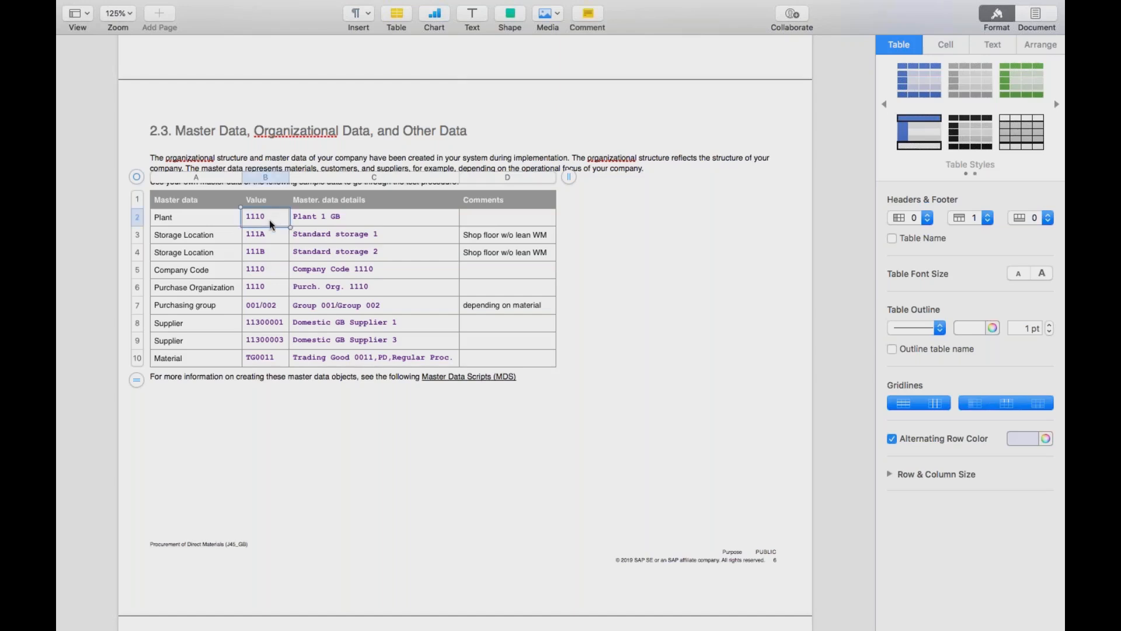
pyautogui.click(270, 239)
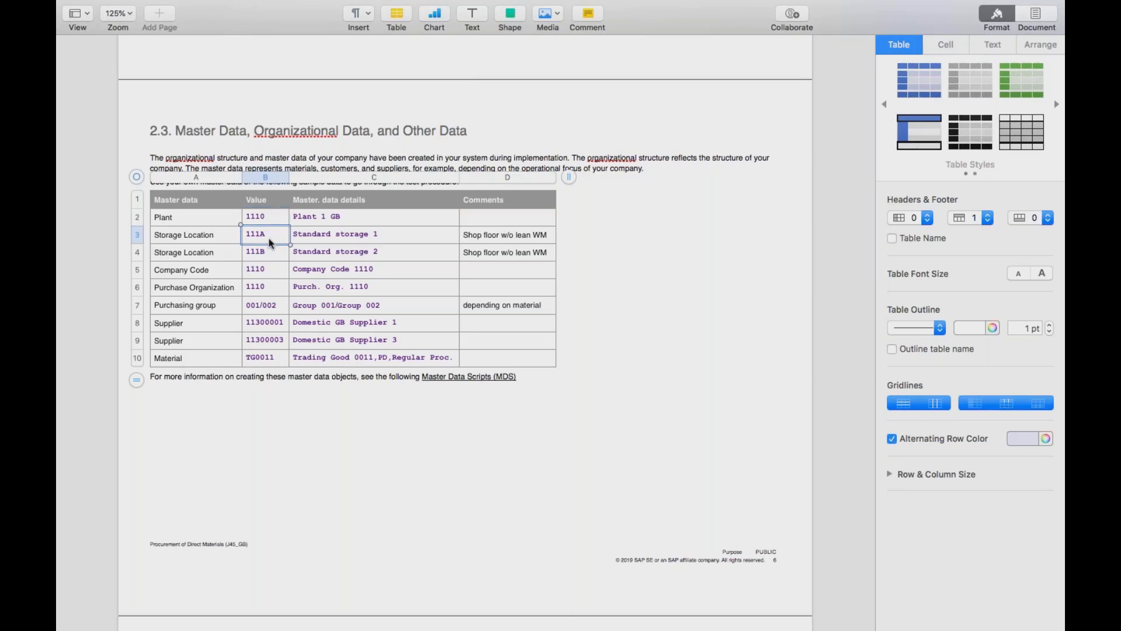
pyautogui.click(271, 304)
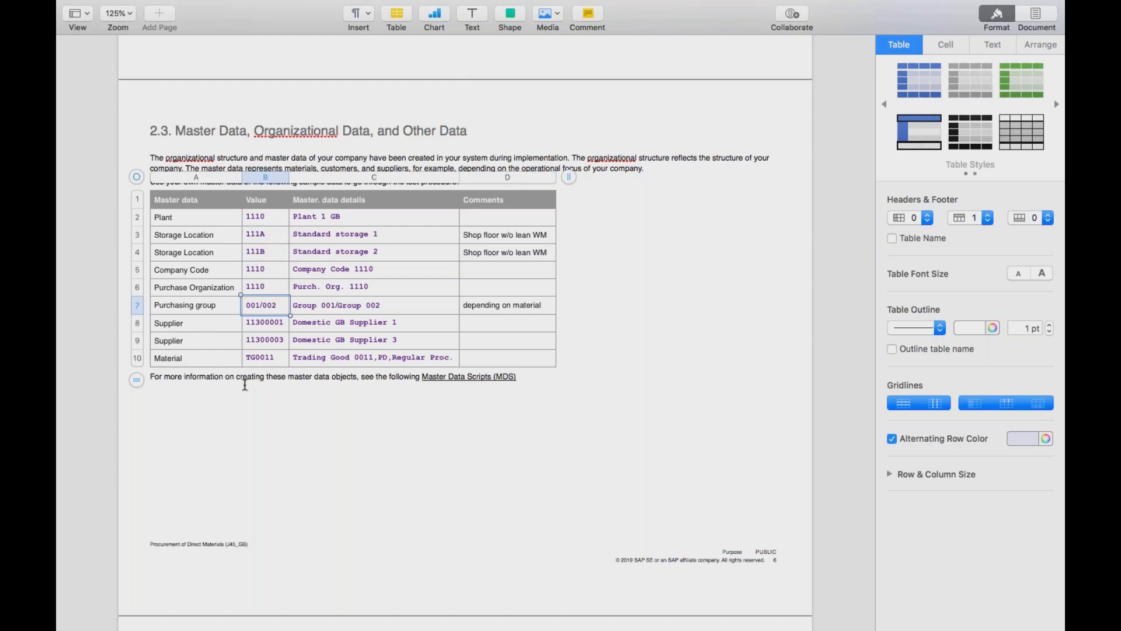
# Switch back to the SAP remote session and check the company name of company code 1110
pyautogui.press('super+Tab')
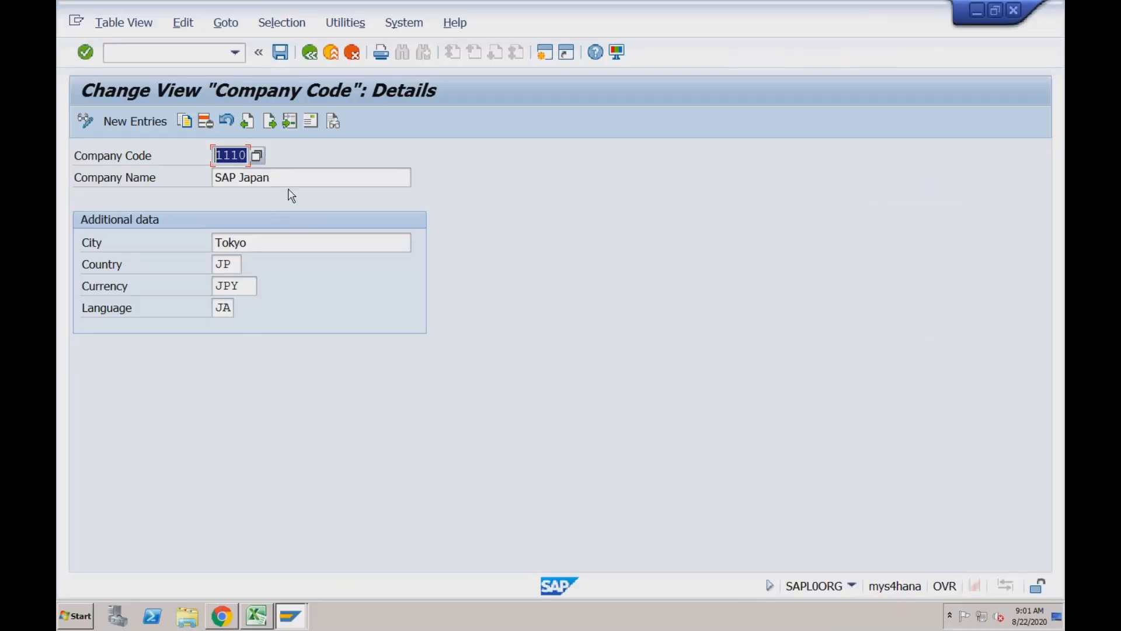
pyautogui.click(288, 178)
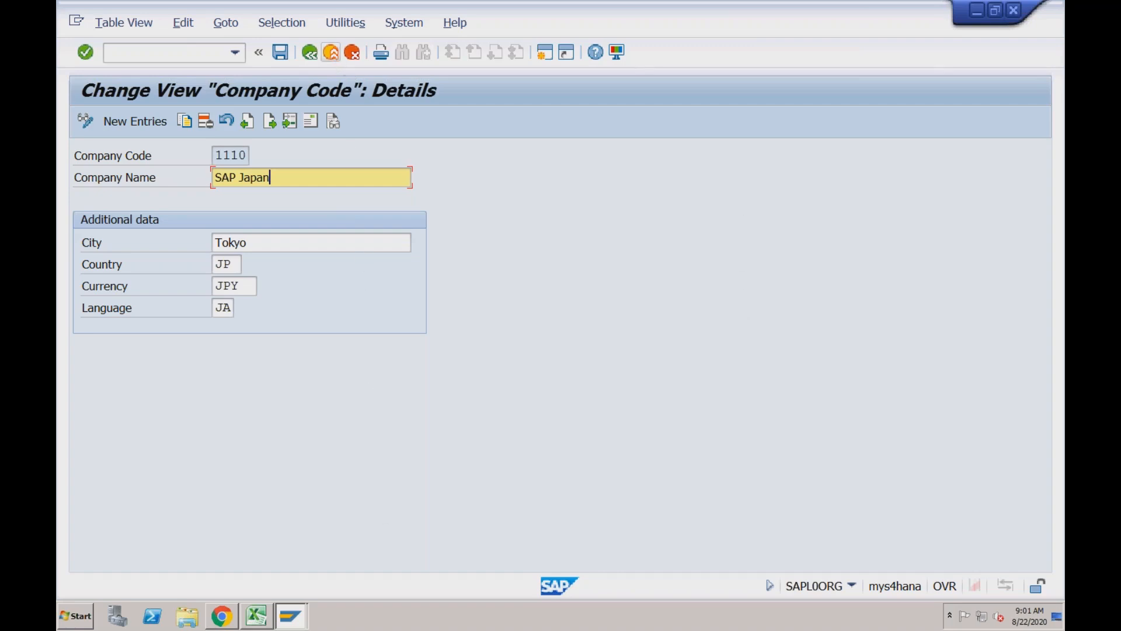
# Leave the company code 1110 details and return to the implementation guide structure with the activity selection closed
pyautogui.click(330, 52)
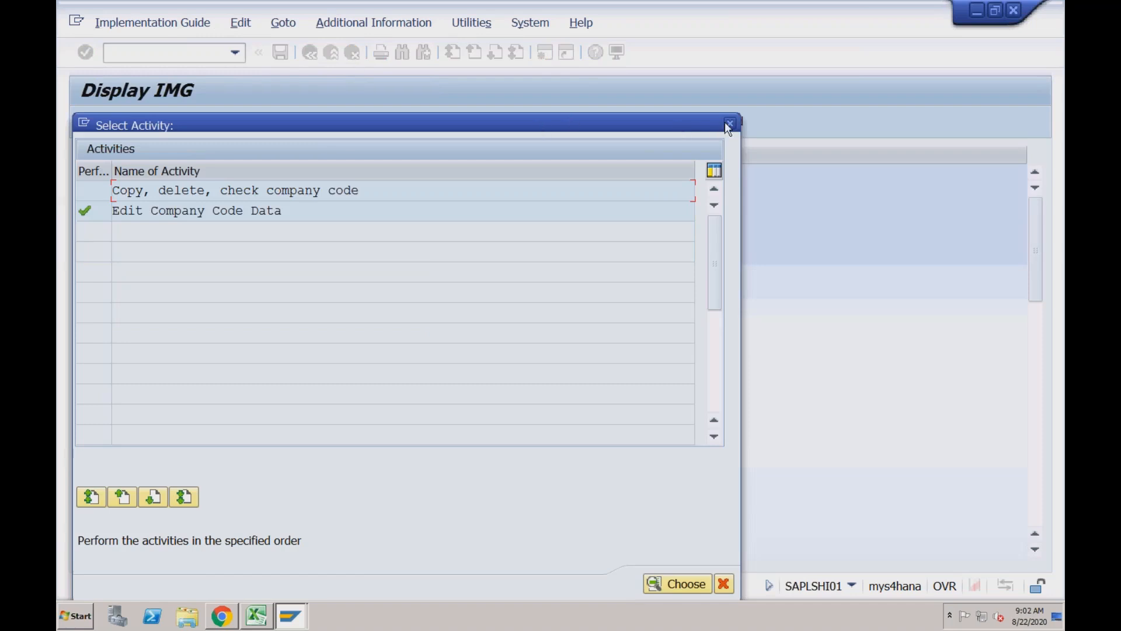
pyautogui.click(730, 122)
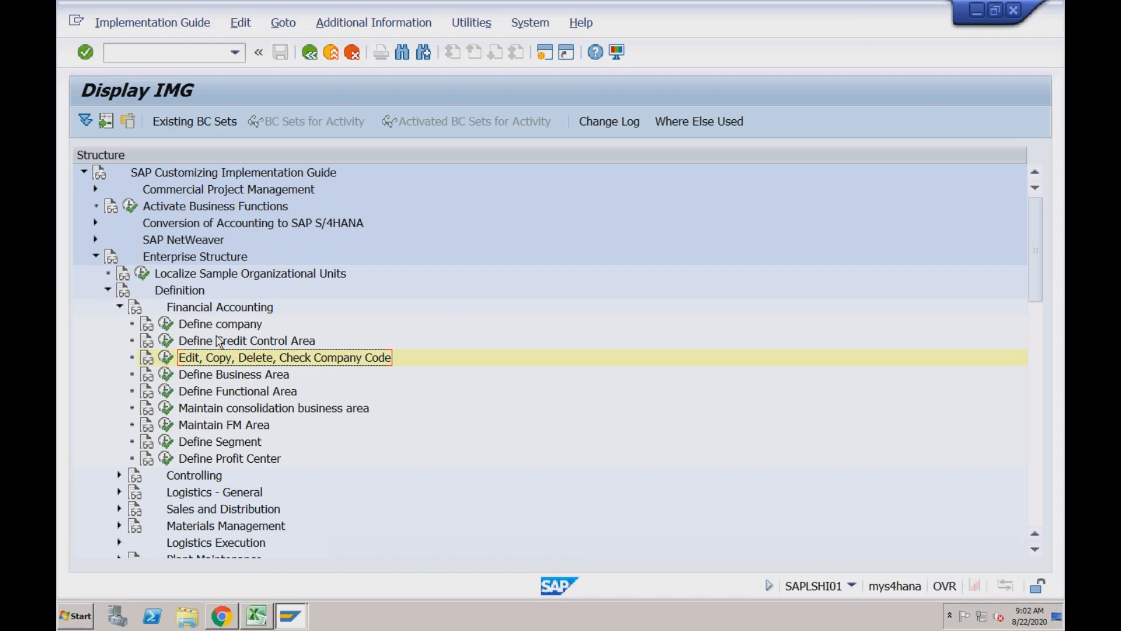
pyautogui.click(168, 363)
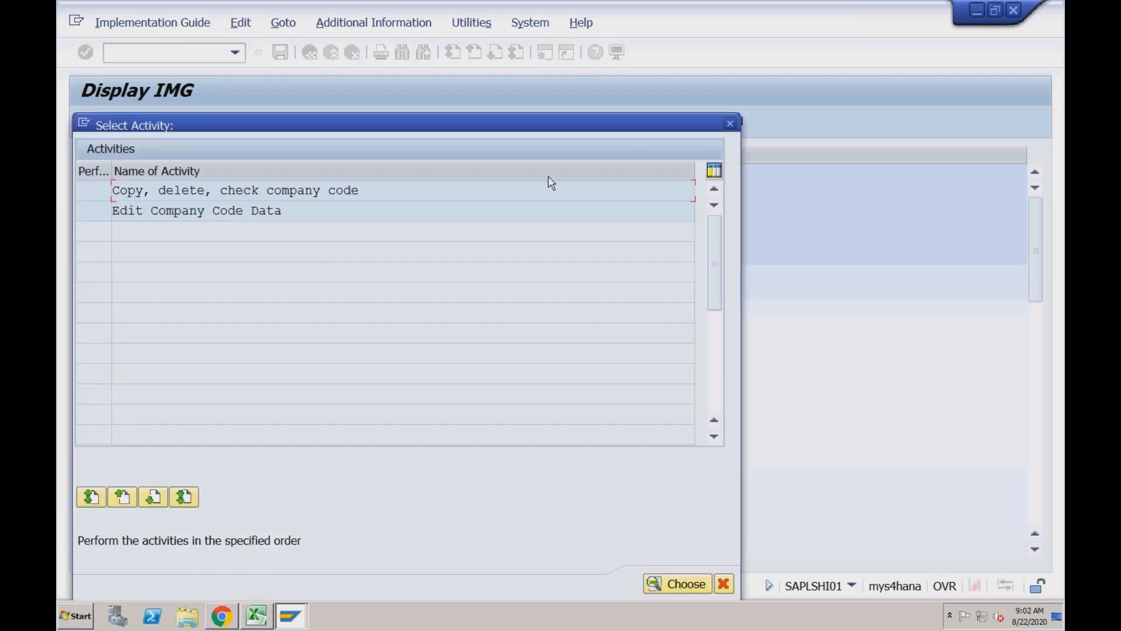
pyautogui.click(731, 123)
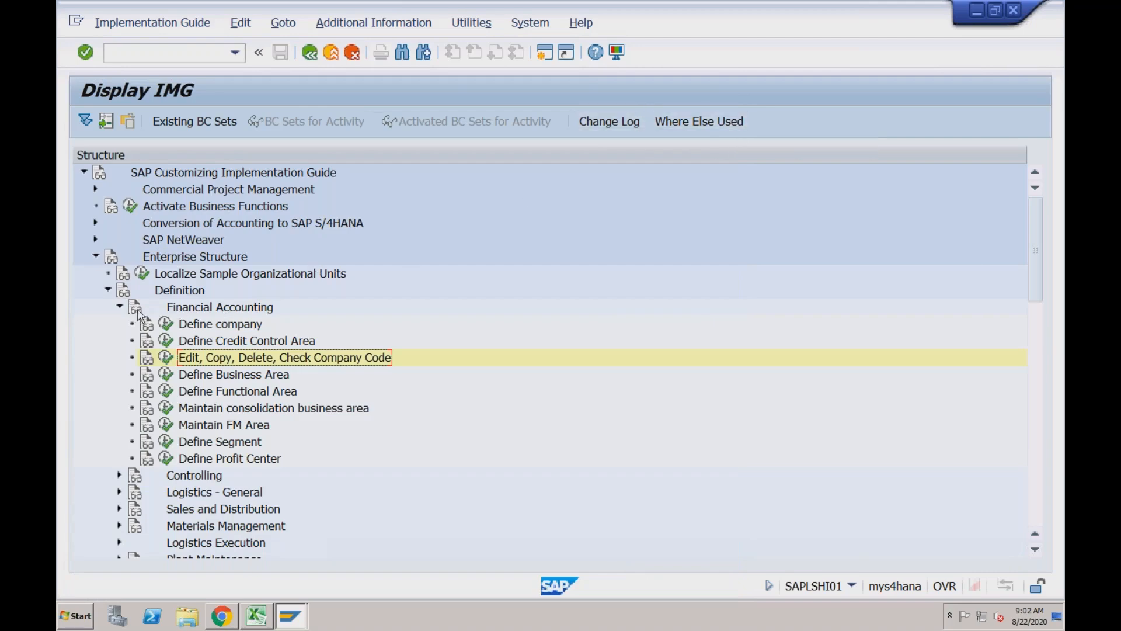
# Collapse the Financial Accounting, Definition and Enterprise Structure nodes in the implementation guide
pyautogui.click(120, 307)
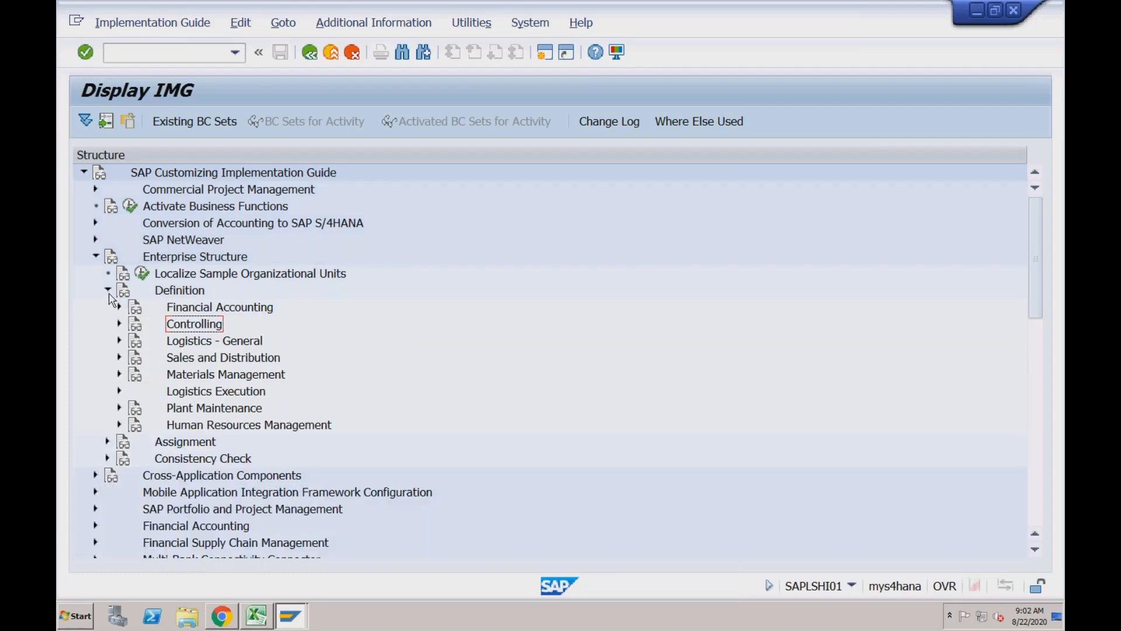
pyautogui.click(108, 291)
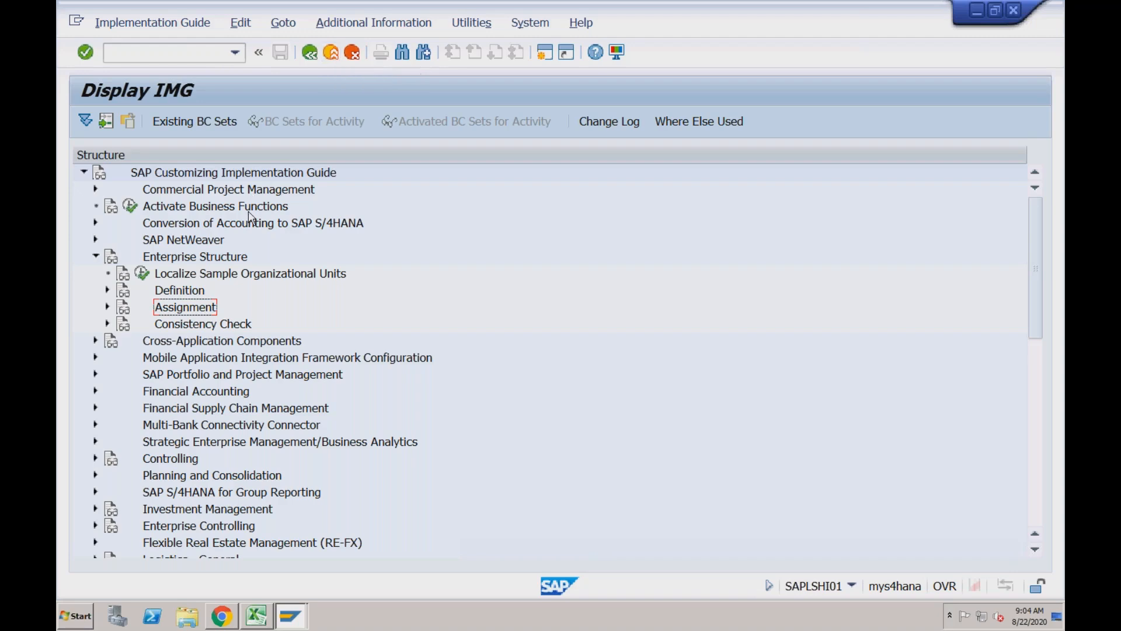
pyautogui.click(183, 293)
pyautogui.click(97, 257)
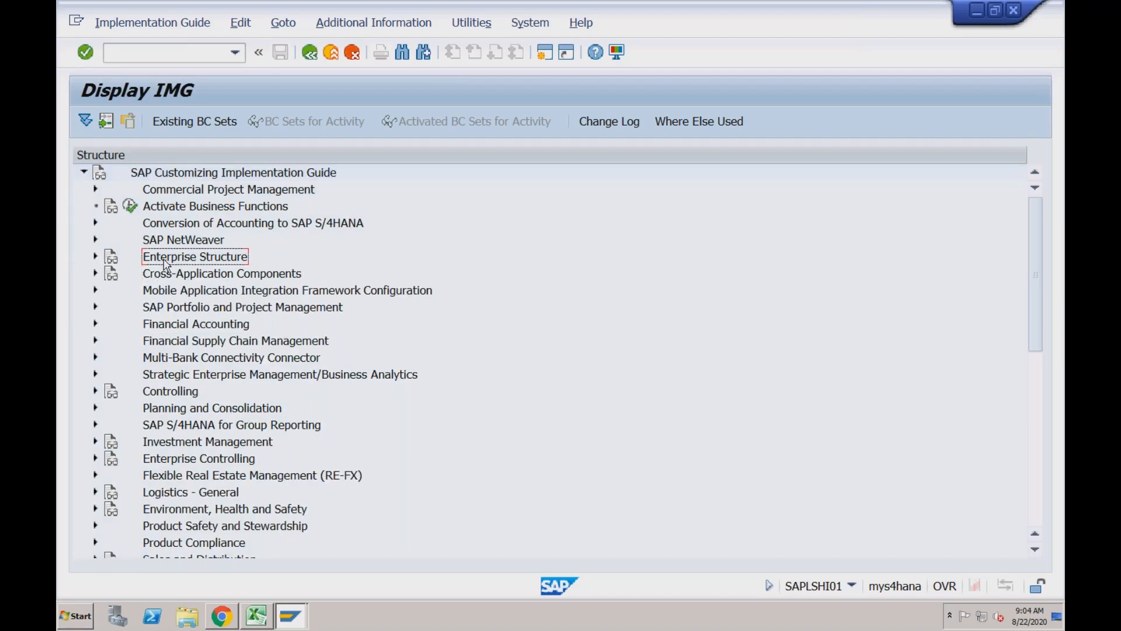
# Expand Enterprise Structure, Definition and Financial Accounting in the implementation guide and select Edit, Copy, Delete, Check Company Code
pyautogui.click(96, 257)
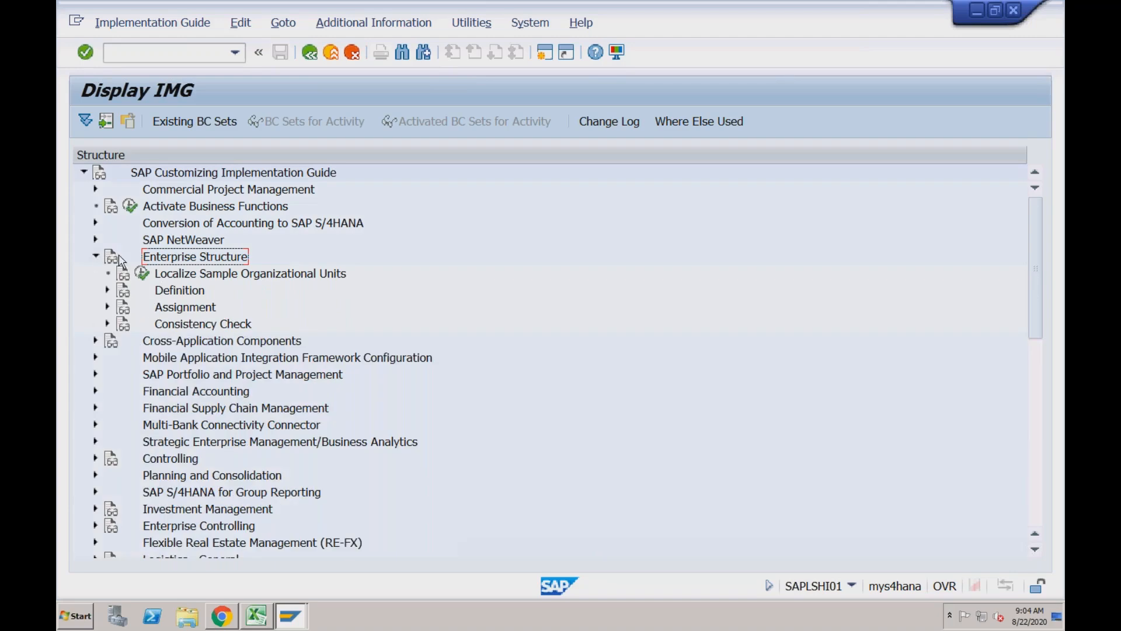
pyautogui.click(159, 293)
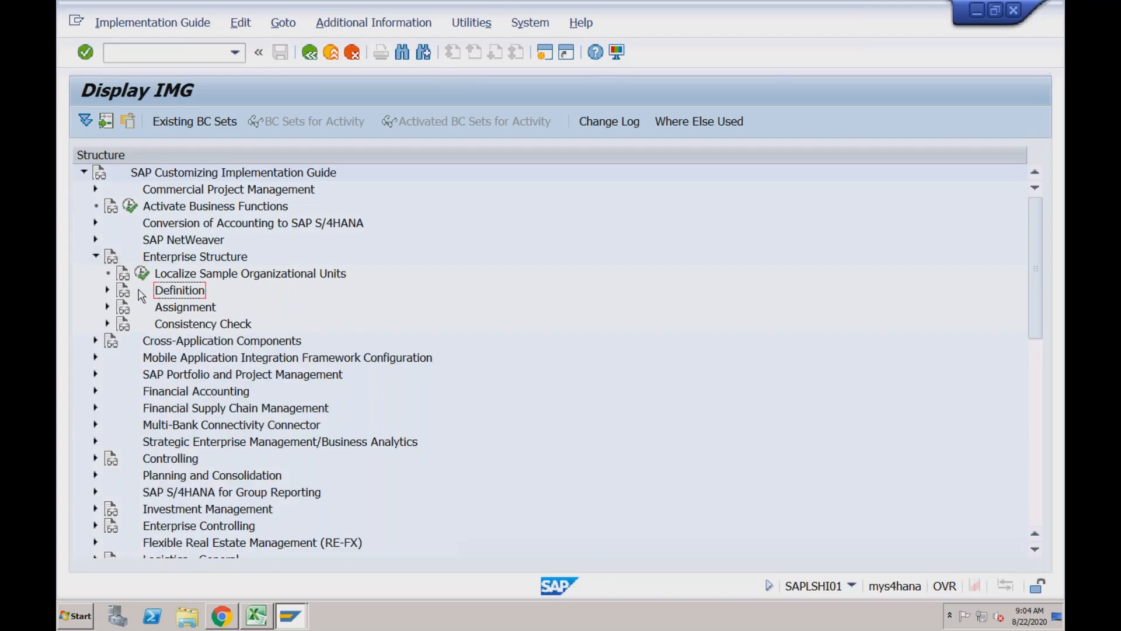
pyautogui.click(107, 290)
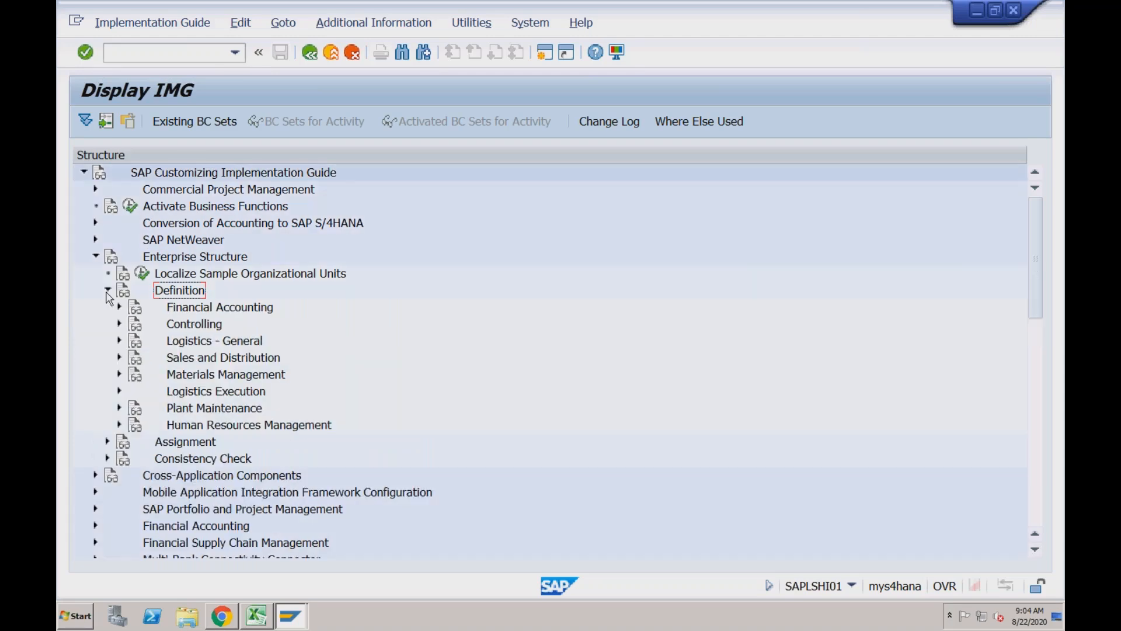
pyautogui.click(119, 306)
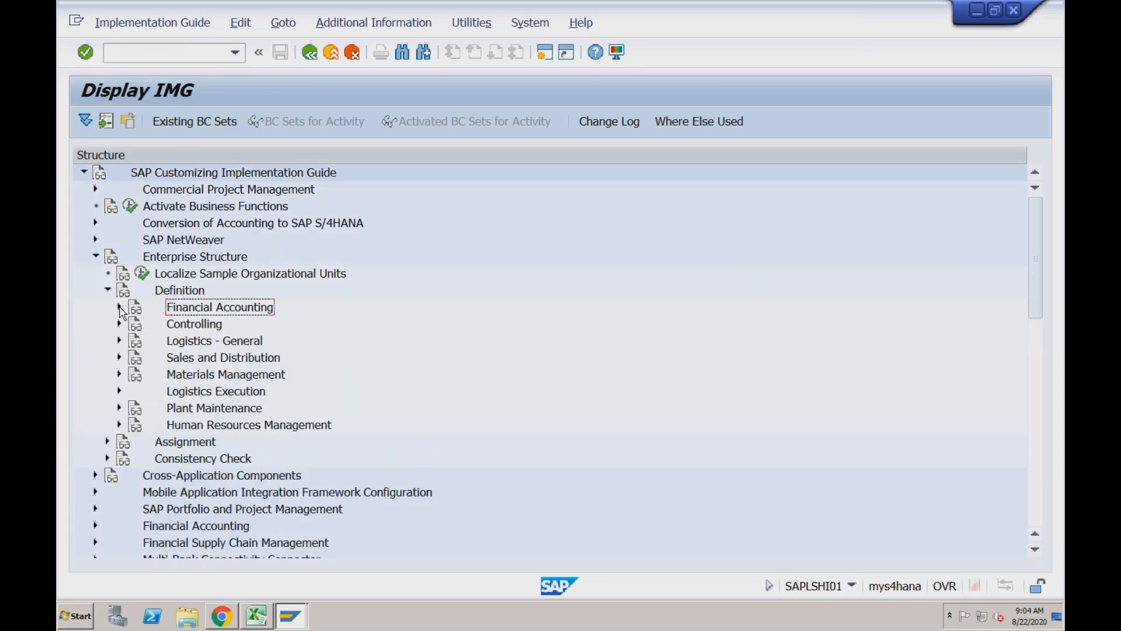
pyautogui.click(119, 307)
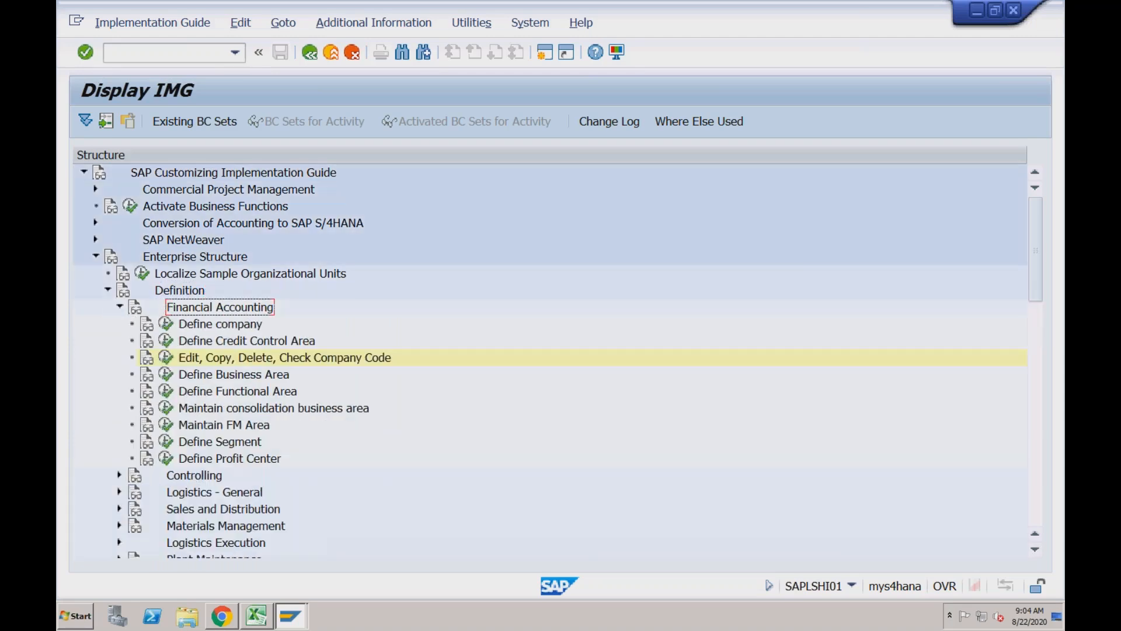
pyautogui.click(201, 358)
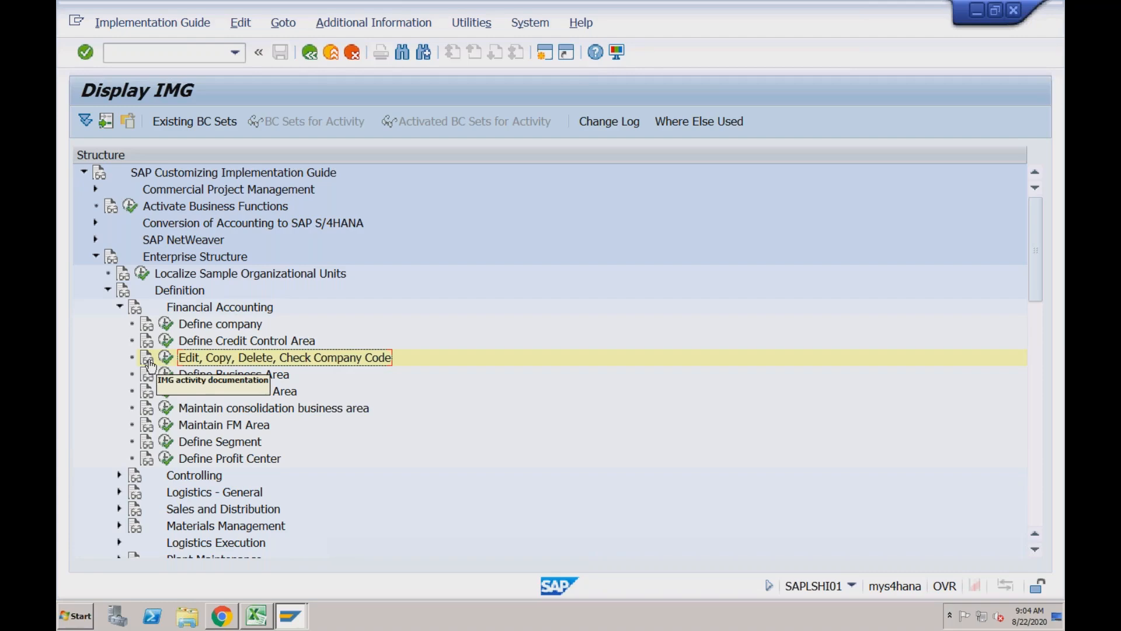
pyautogui.click(151, 365)
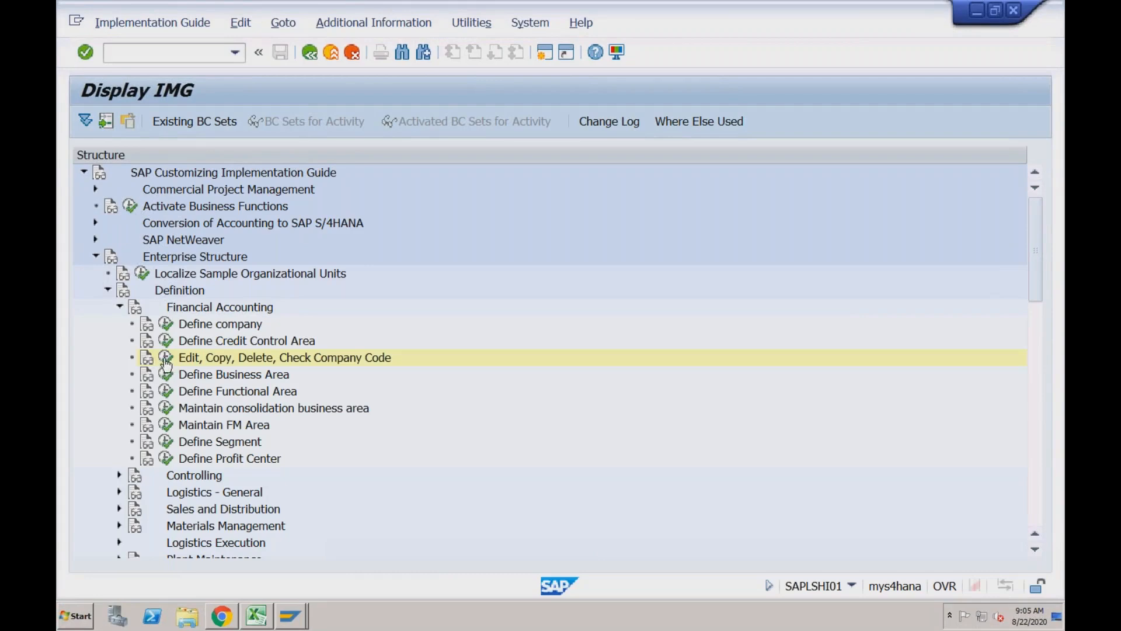
# Execute the company code activity and choose Edit Company Code Data to open the company code overview
pyautogui.click(166, 358)
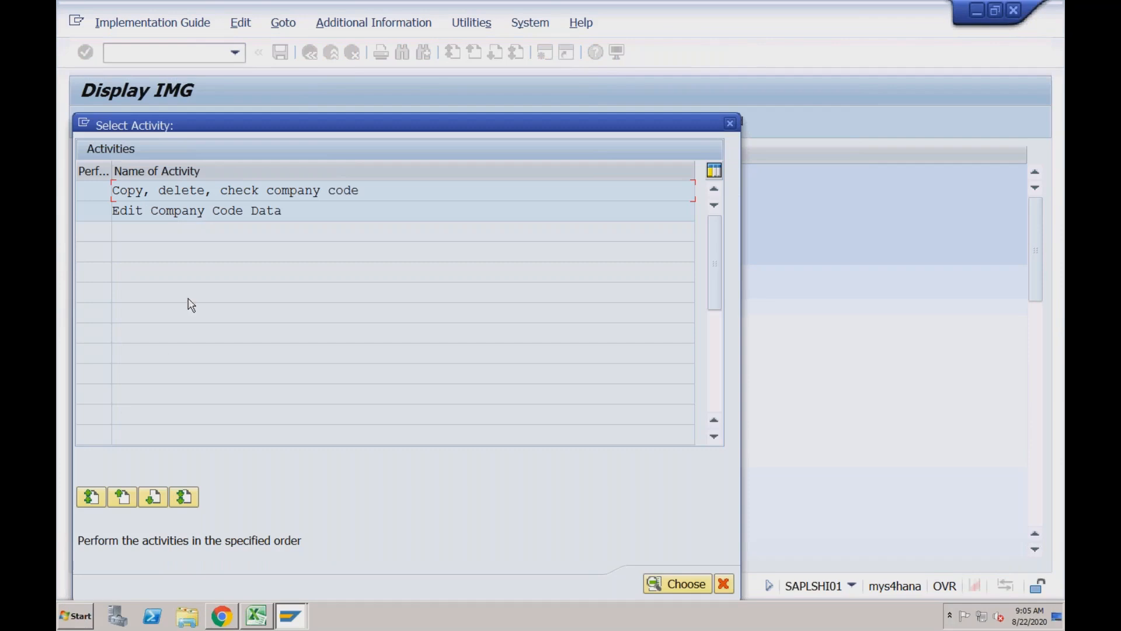
pyautogui.click(259, 192)
pyautogui.click(322, 191)
pyautogui.click(205, 193)
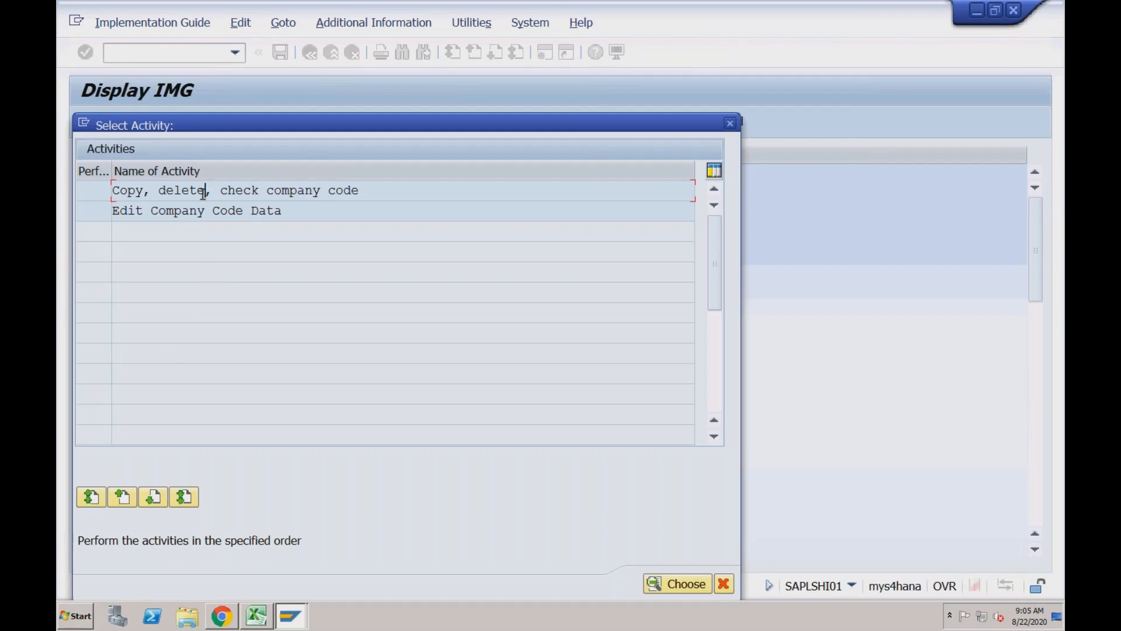
pyautogui.click(140, 192)
pyautogui.doubleClick(240, 211)
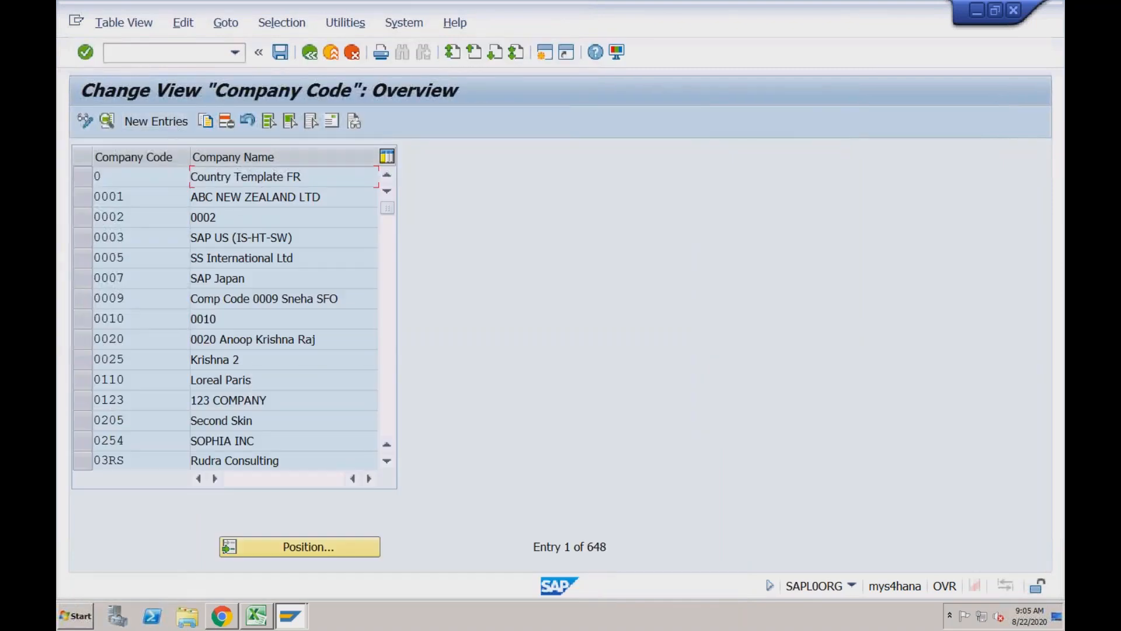
# Look over the first company codes in the overview and start a new entry
pyautogui.click(180, 176)
pyautogui.click(168, 198)
pyautogui.click(236, 200)
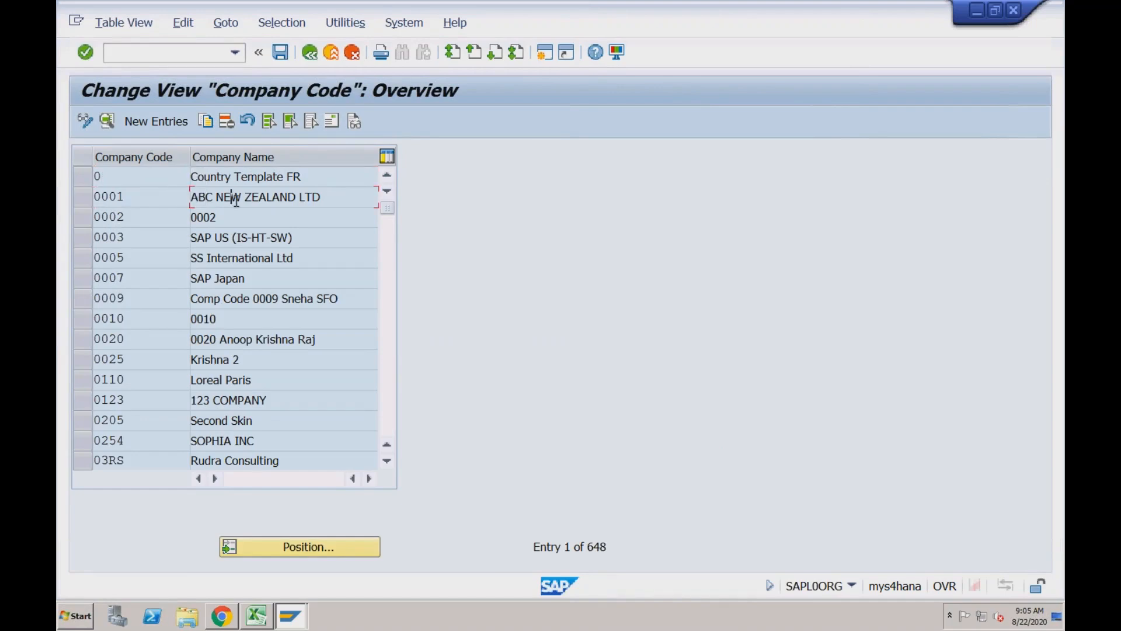
pyautogui.click(165, 222)
pyautogui.click(174, 121)
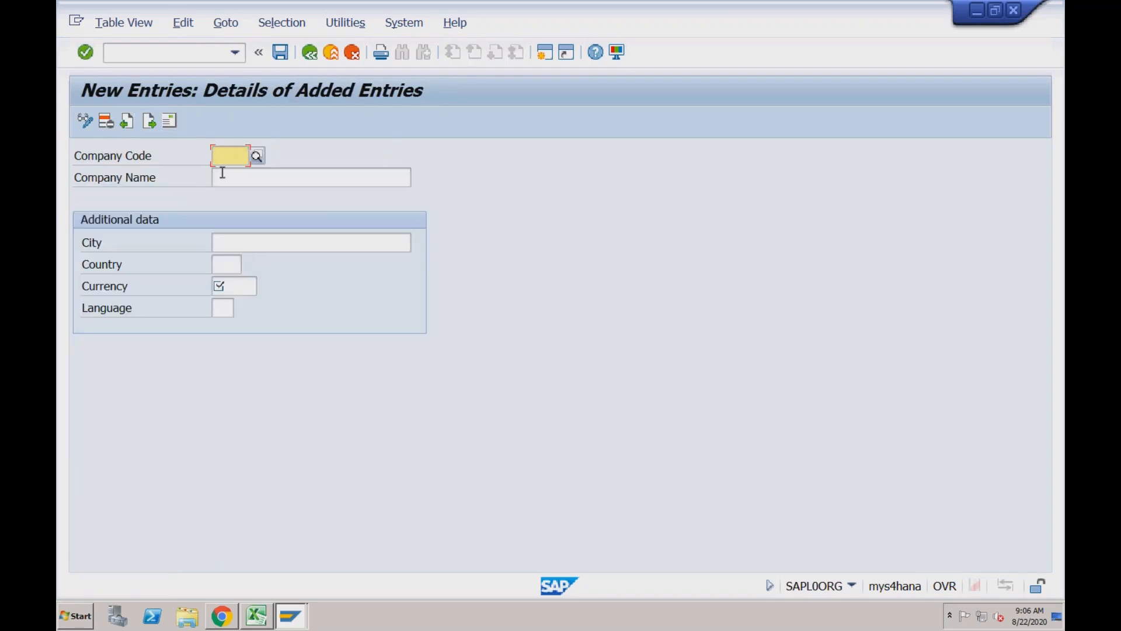
# Review the company code, name, city, country, currency and language fields of the new entry
pyautogui.click(240, 176)
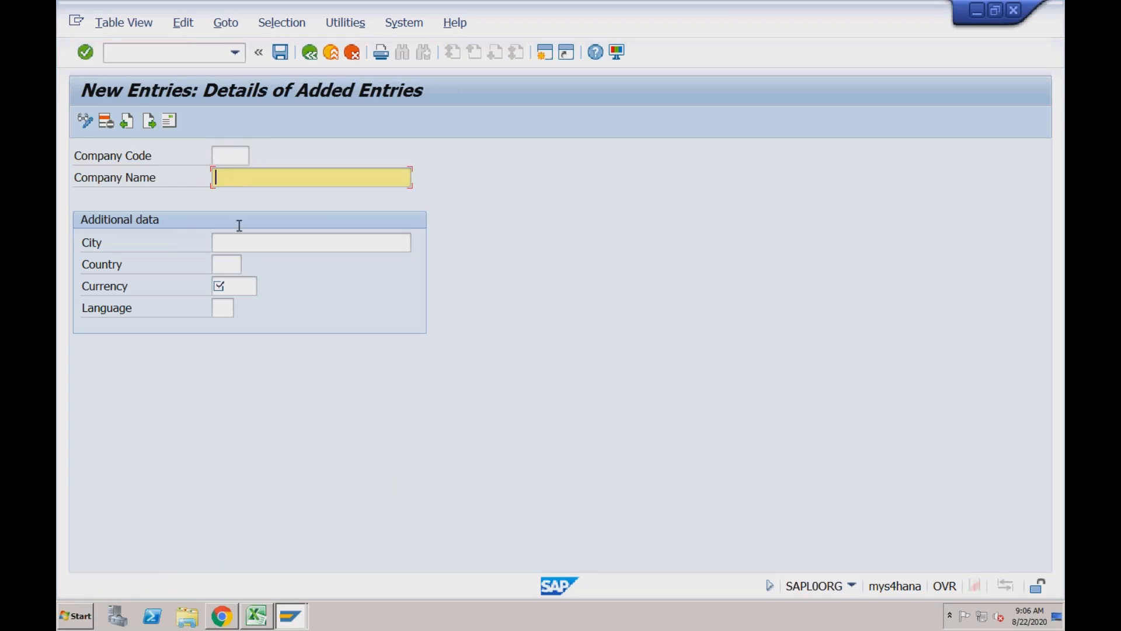
pyautogui.click(238, 248)
pyautogui.click(229, 267)
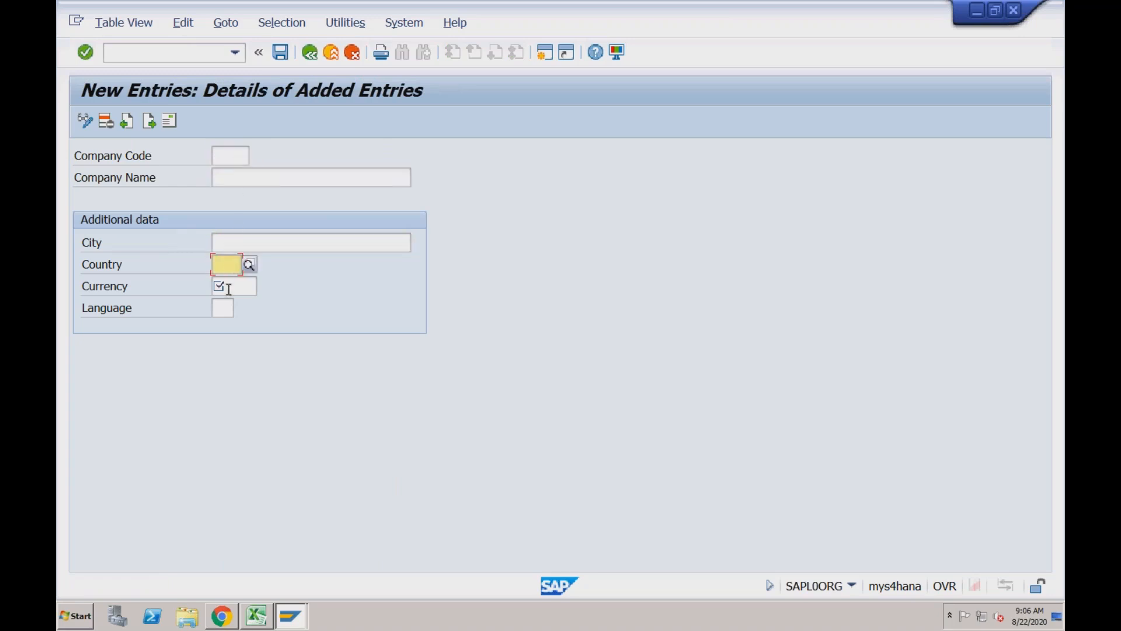
pyautogui.click(227, 290)
pyautogui.click(224, 309)
pyautogui.click(234, 158)
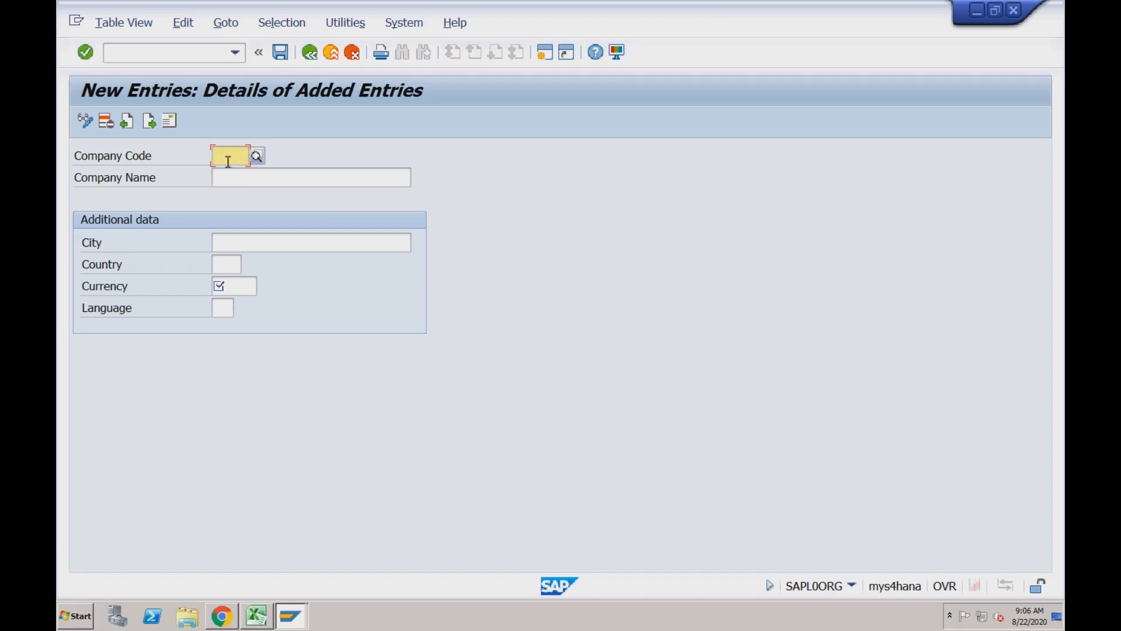
pyautogui.click(231, 180)
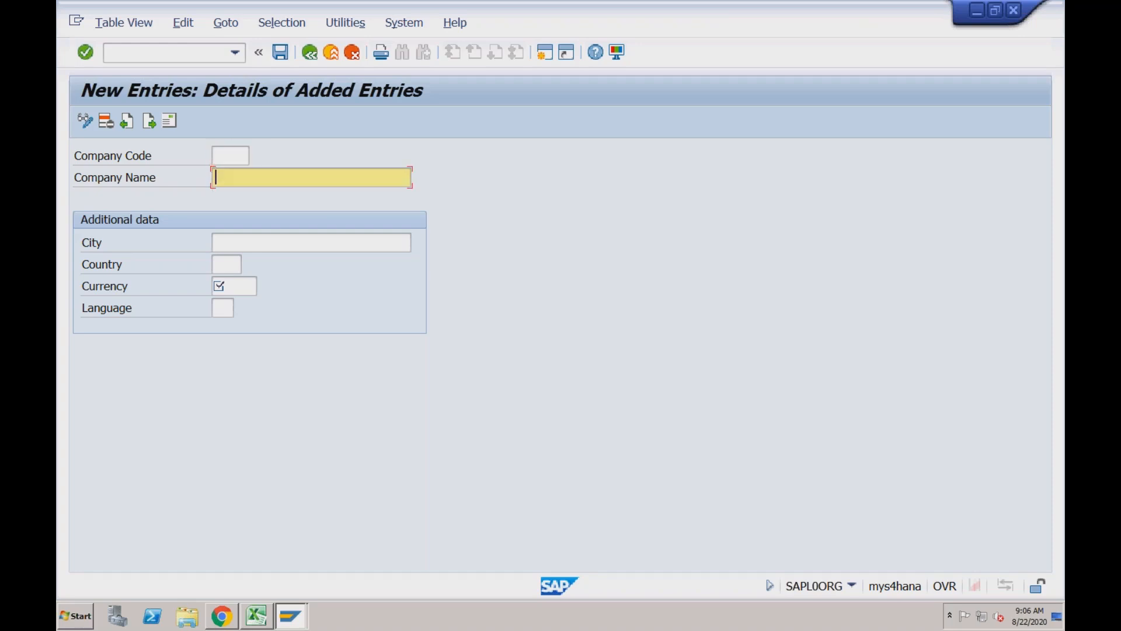
# Set the new entry's company code to WMUS
pyautogui.click(231, 156)
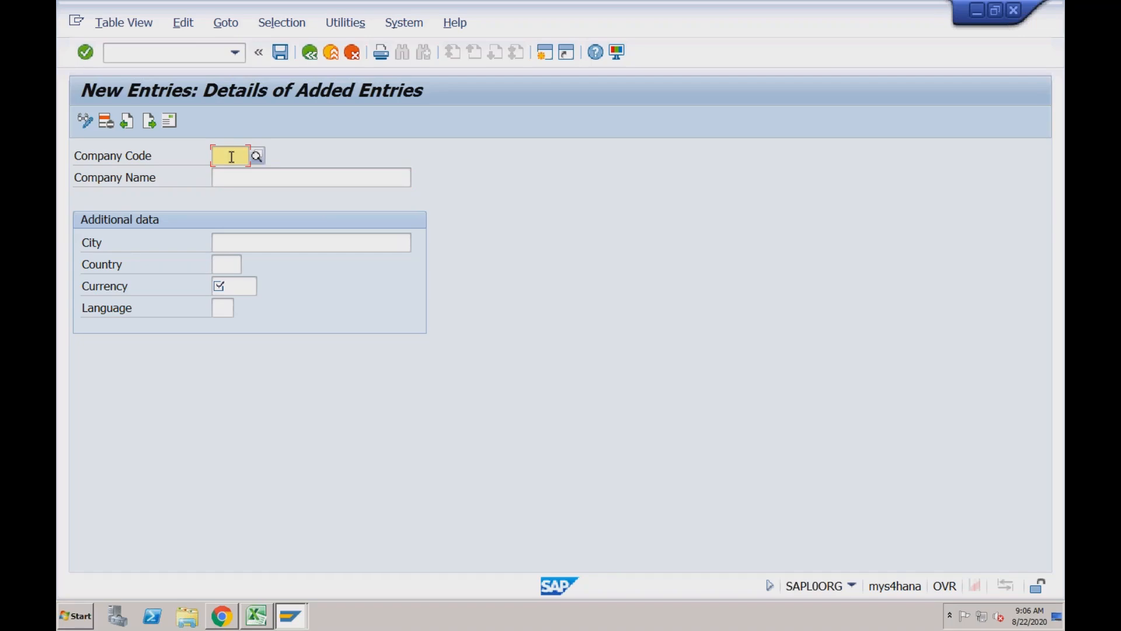
pyautogui.write('WM')
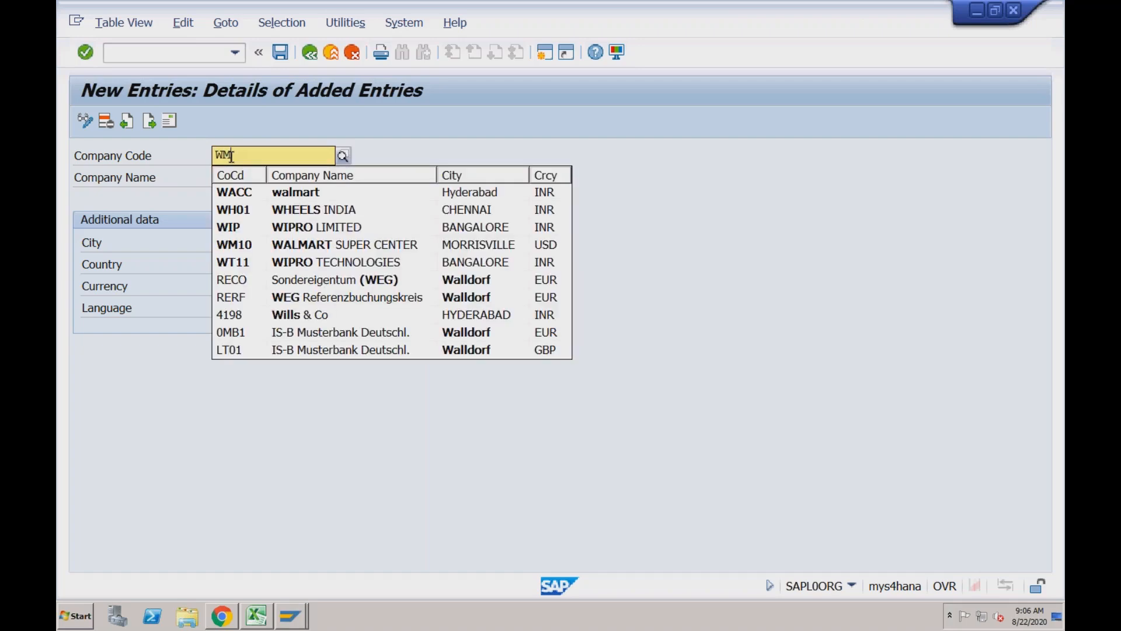
pyautogui.write('US')
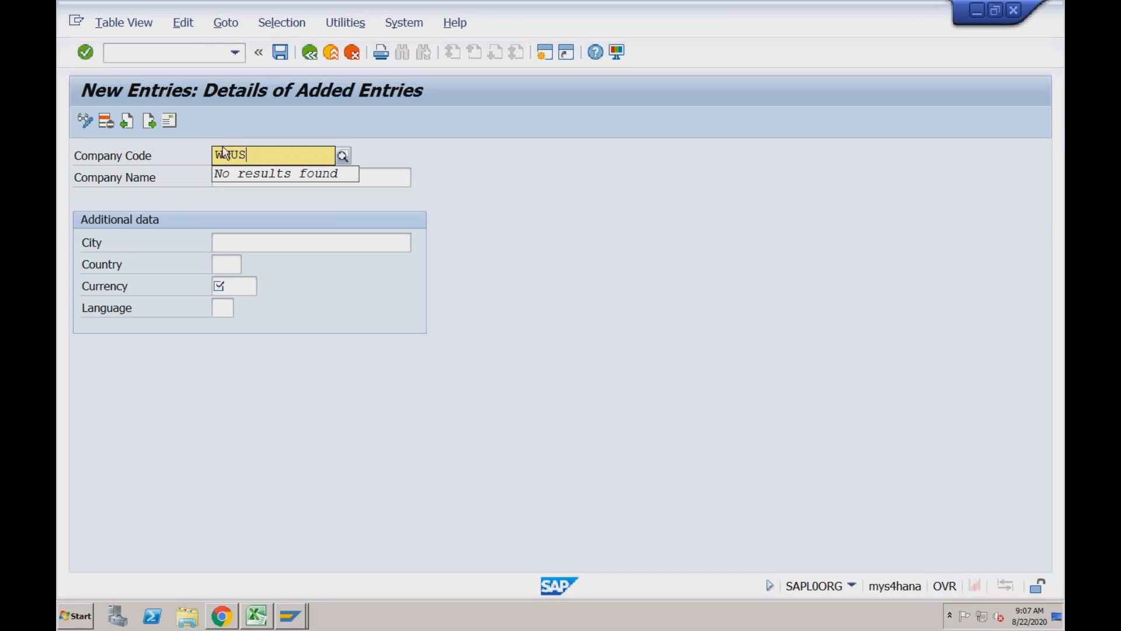
pyautogui.press('Return')
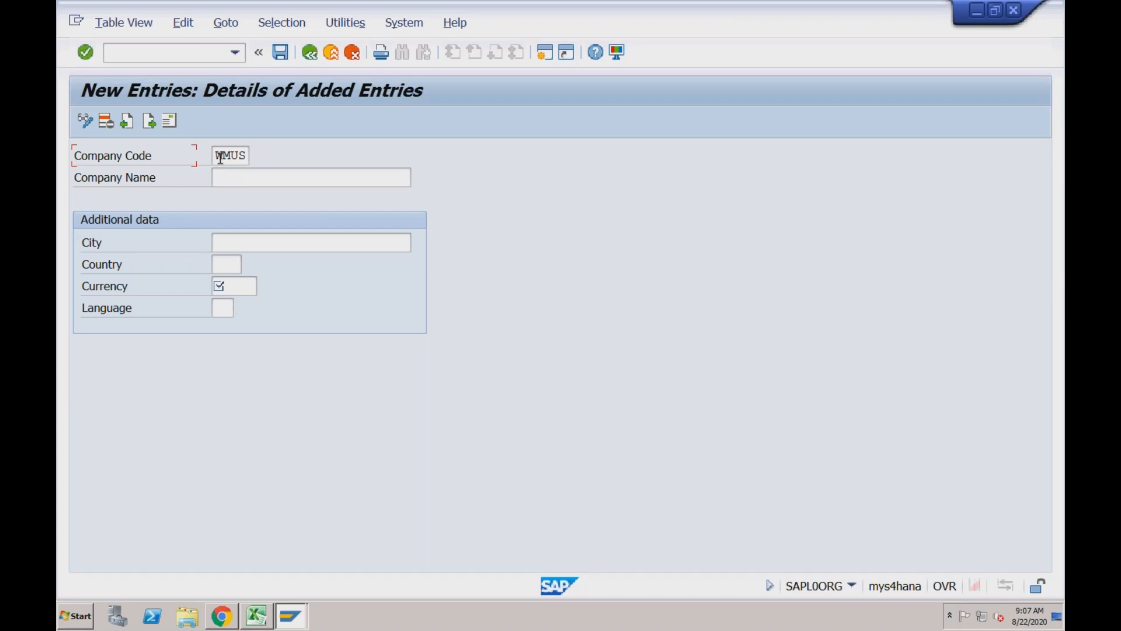
# Enter Wallmart Inc as the company name for company code WMUS
pyautogui.moveTo(216, 157); pyautogui.dragTo(246, 156)
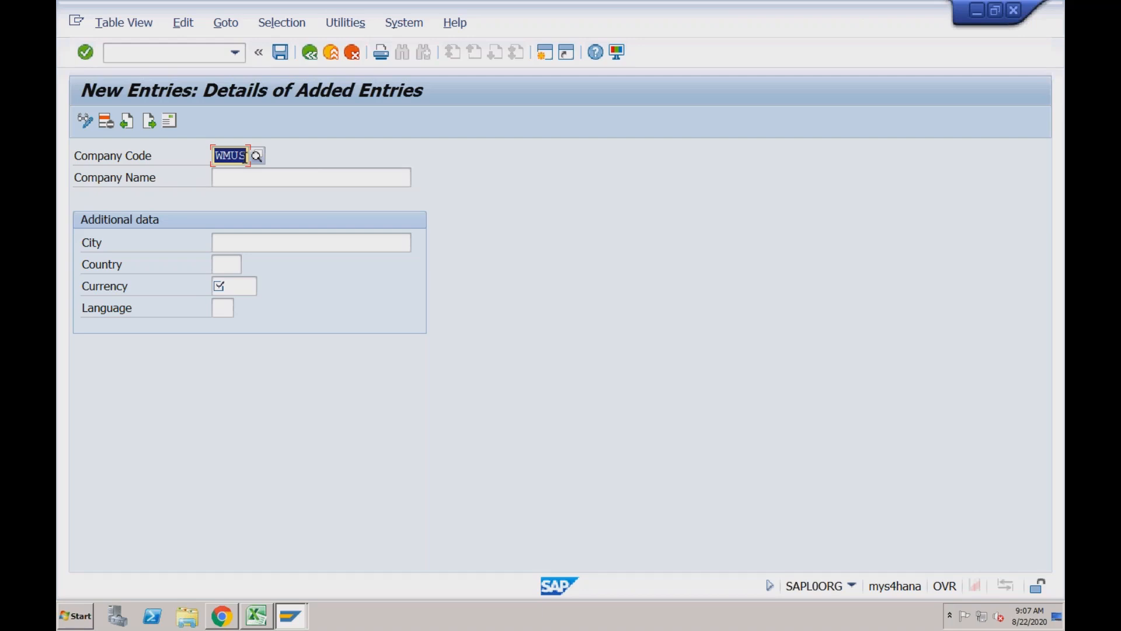
pyautogui.click(251, 178)
pyautogui.moveTo(231, 156); pyautogui.dragTo(250, 156)
pyautogui.click(245, 155)
pyautogui.moveTo(244, 155); pyautogui.dragTo(211, 157)
pyautogui.click(231, 179)
pyautogui.write('Wa')
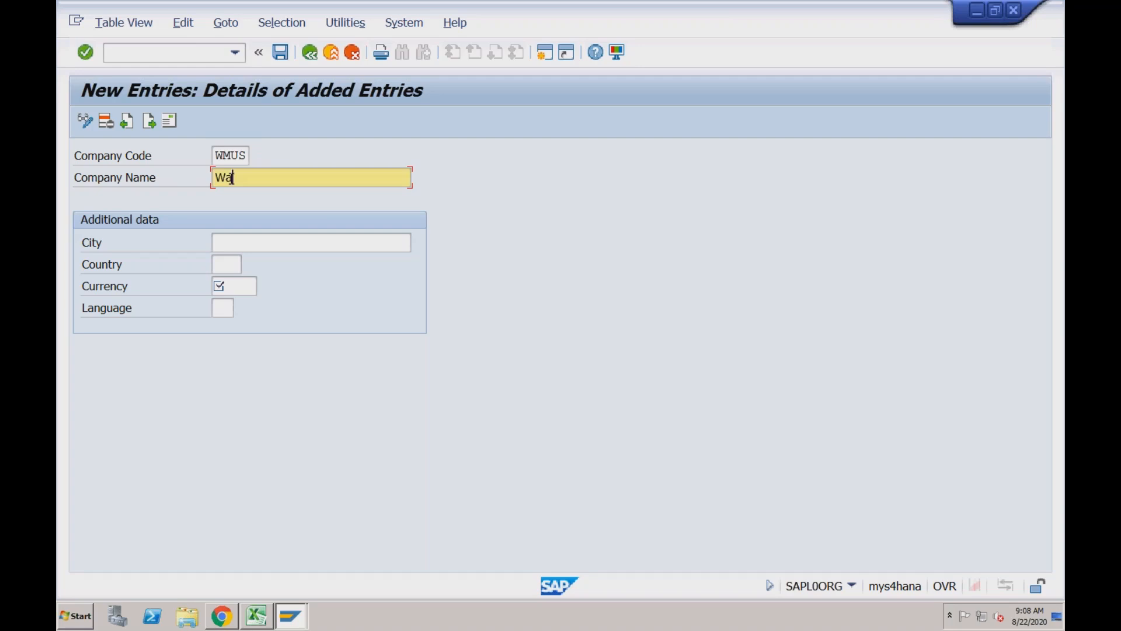
pyautogui.write('llmart Inc')
# Set the city of company code WMUS to New York in the additional data
pyautogui.click(232, 246)
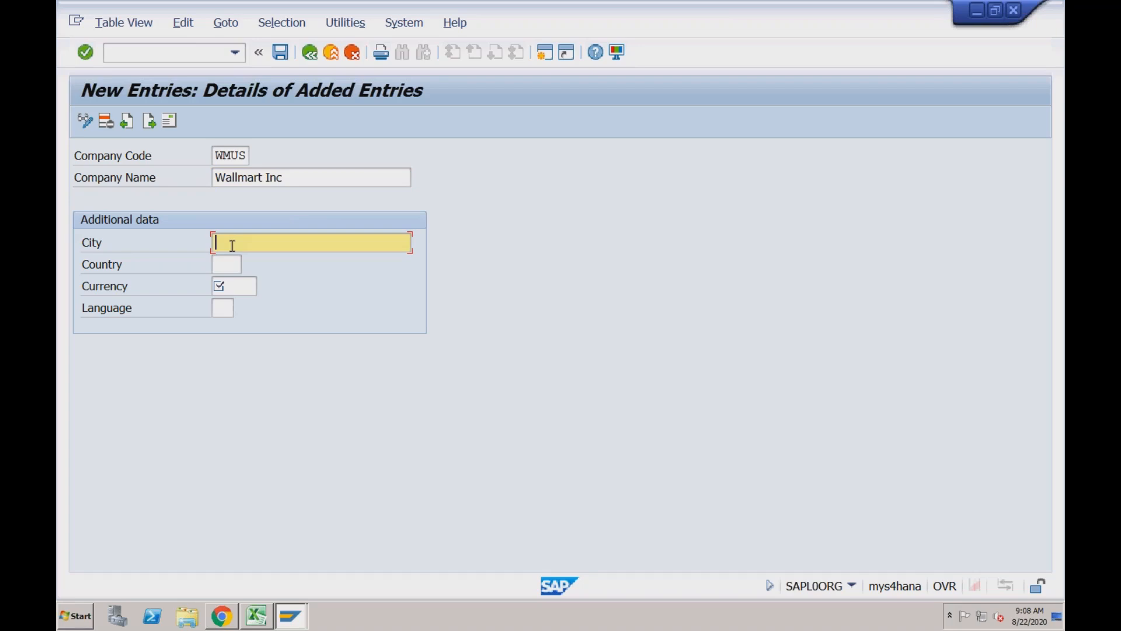
pyautogui.write('New')
pyautogui.write('York')
pyautogui.press('Tab')
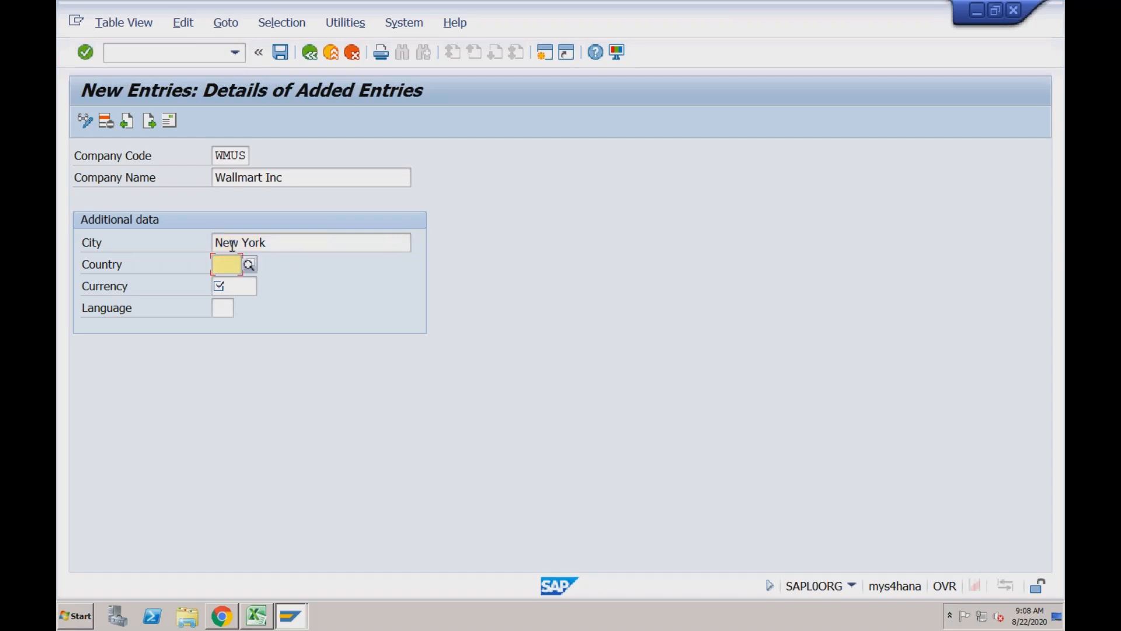
# Look through the list of country keys and set the country of company code WMUS to US
pyautogui.click(249, 265)
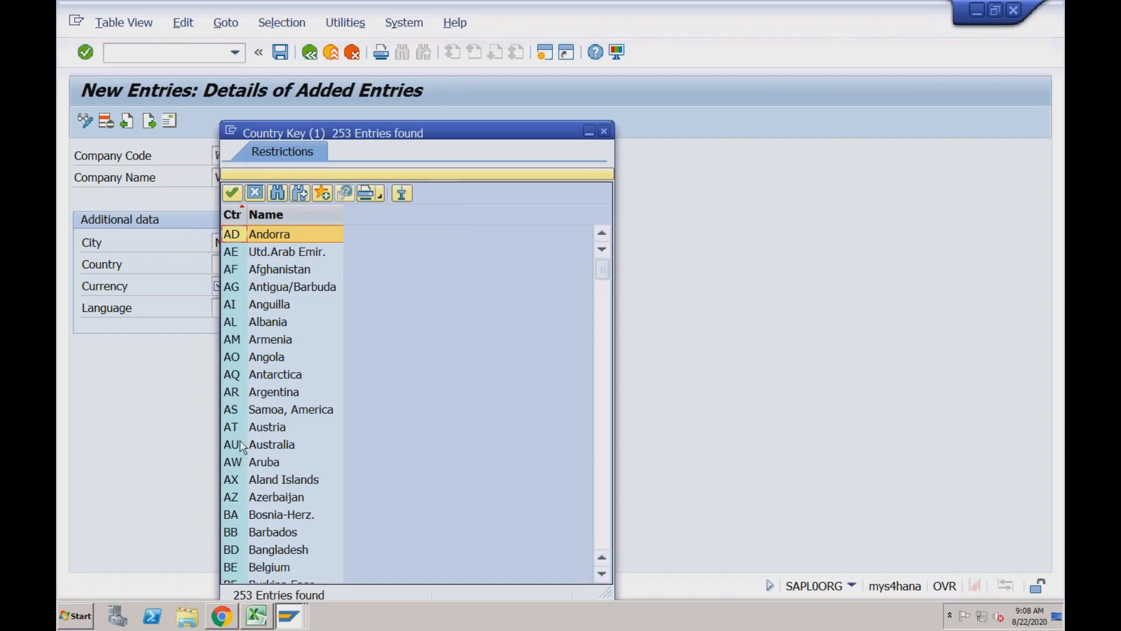
pyautogui.click(604, 135)
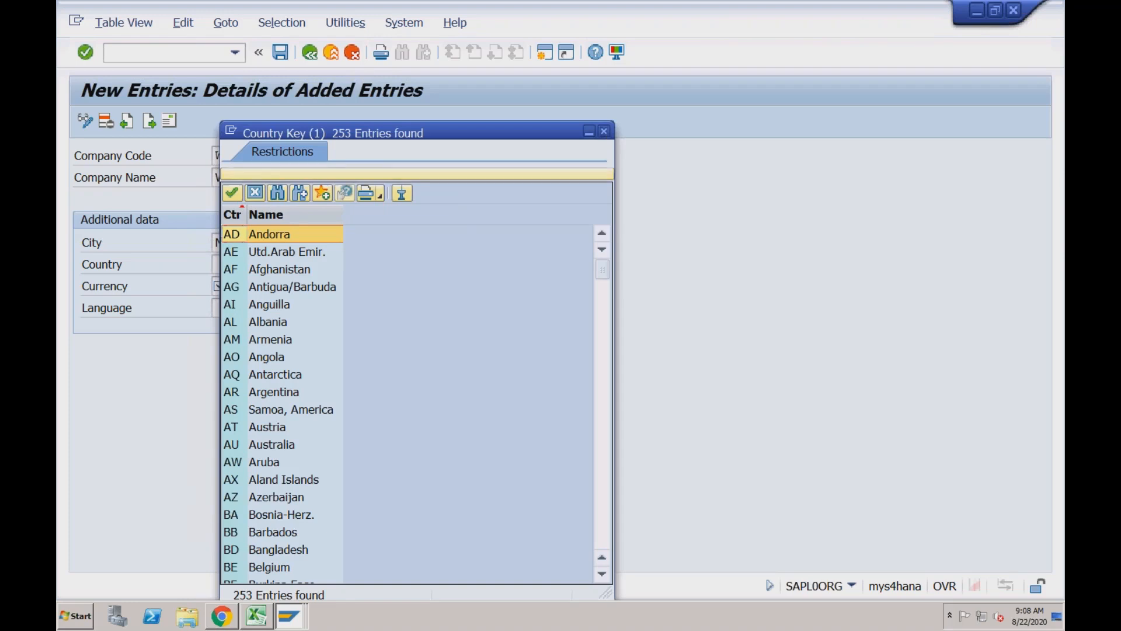
pyautogui.write('US')
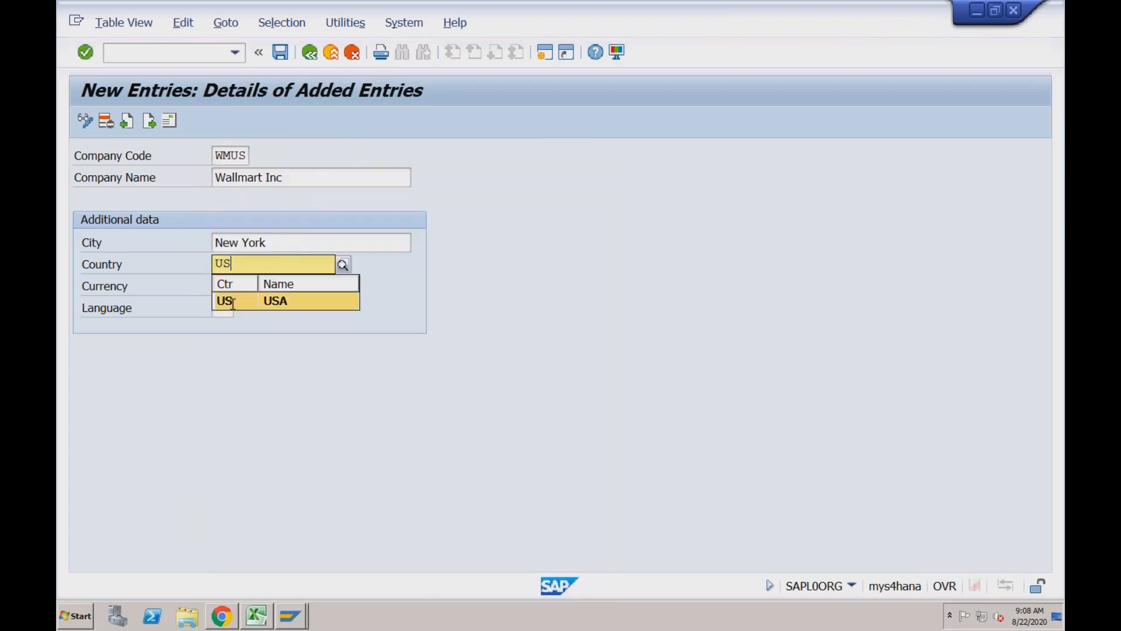
pyautogui.click(233, 302)
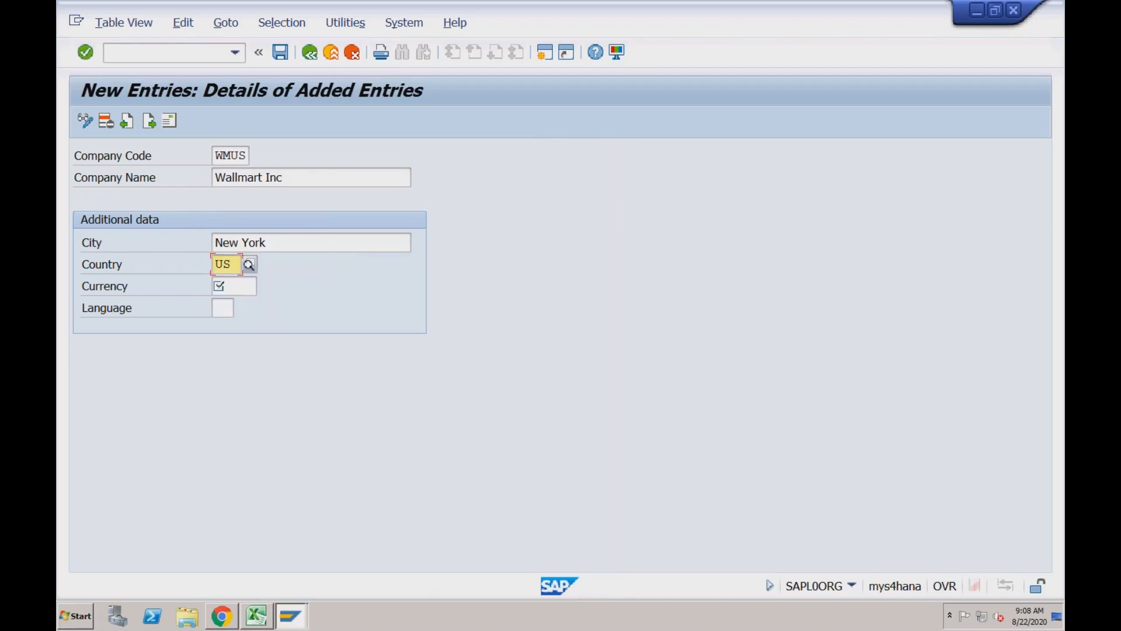
# Look through the list of currency keys and set the currency of company code WMUS to USD, United States Dollar
pyautogui.click(235, 291)
pyautogui.click(262, 285)
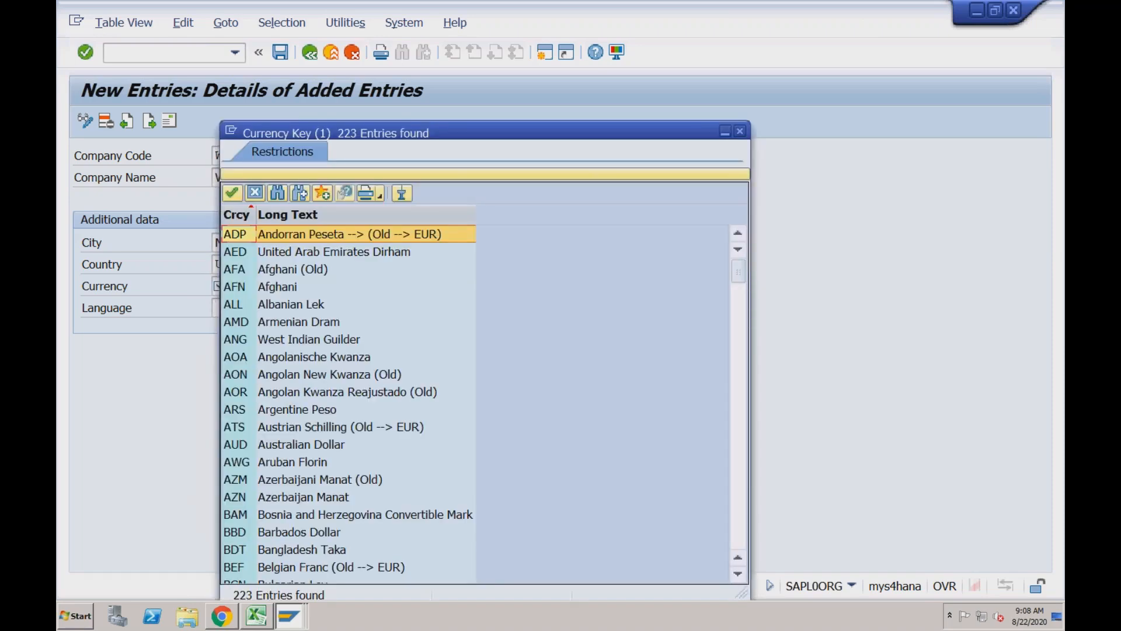
pyautogui.click(739, 132)
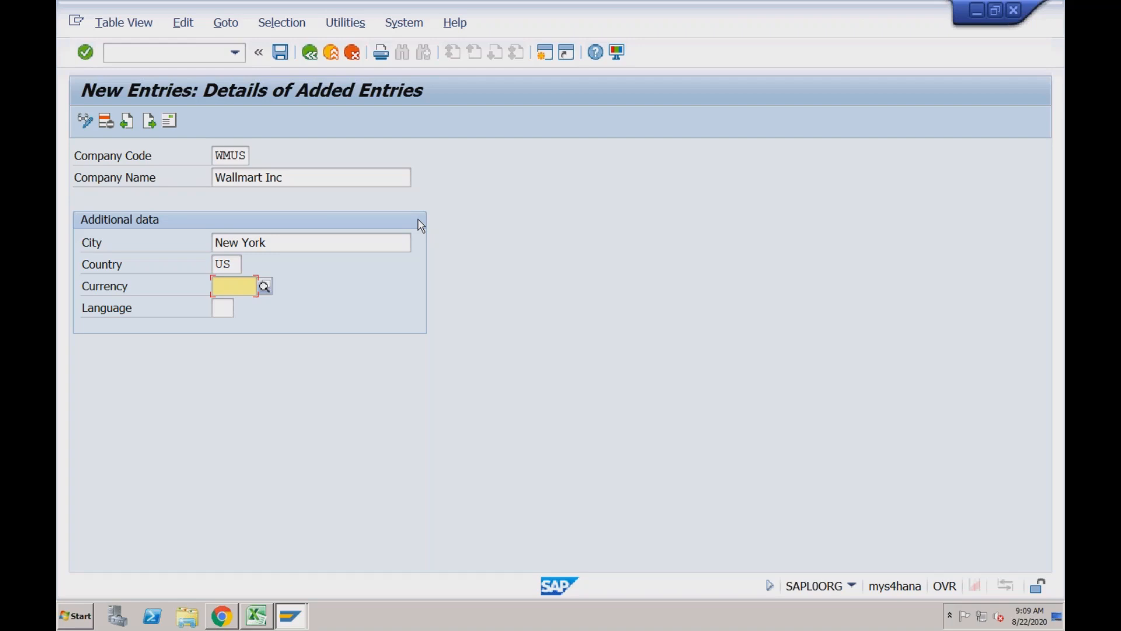
pyautogui.write('USD')
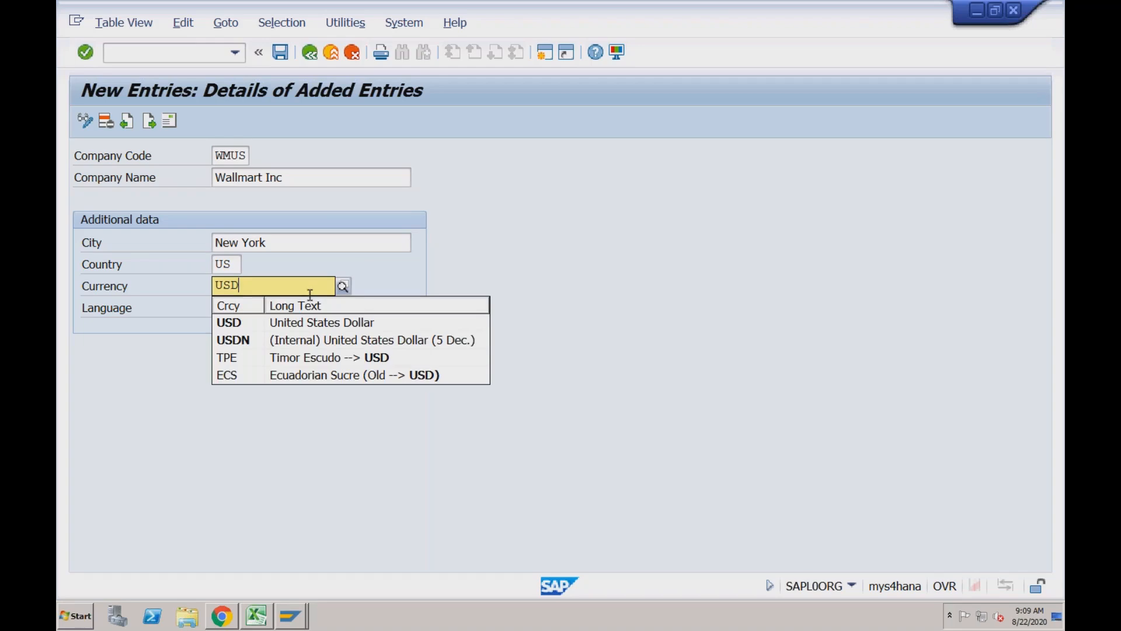
pyautogui.click(233, 323)
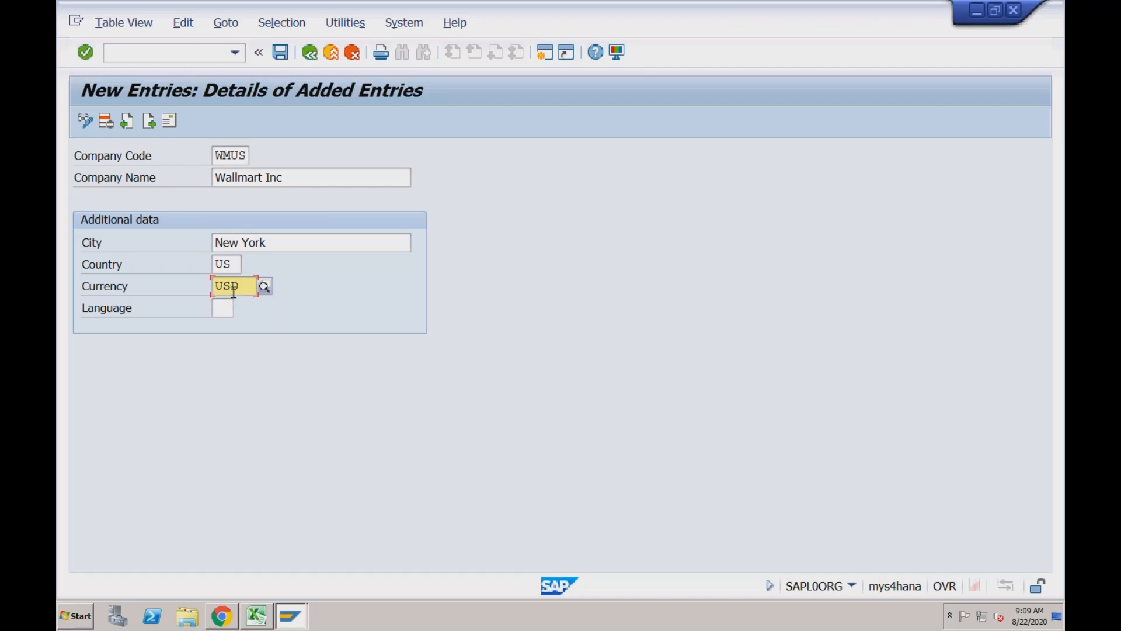
# Set the language of company code WMUS to EN in the additional data
pyautogui.click(223, 313)
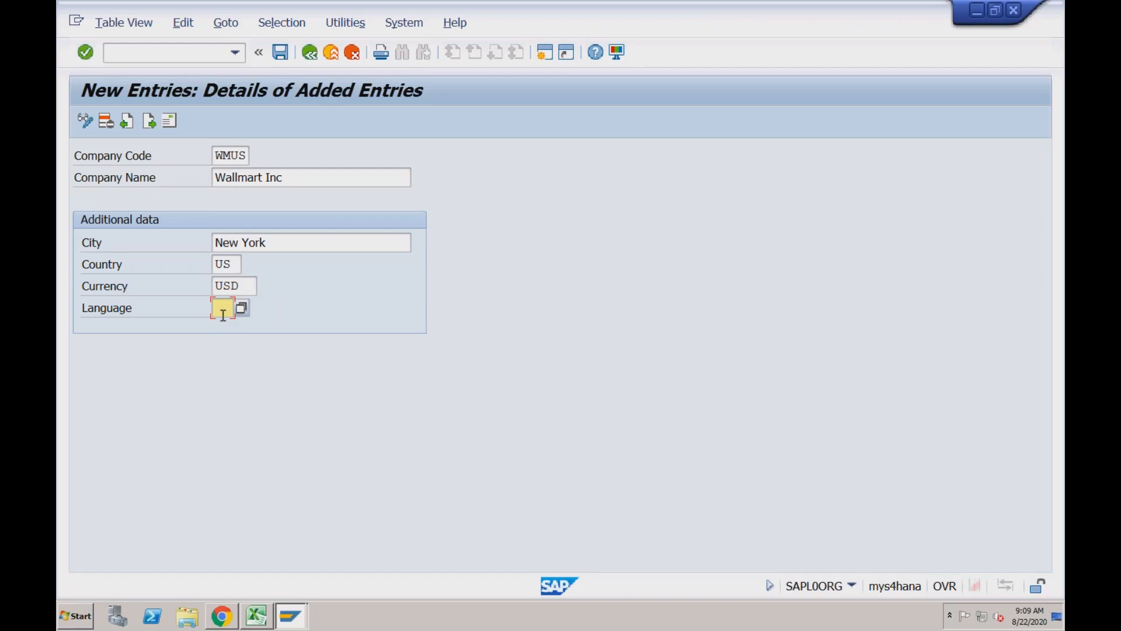
pyautogui.write('EN')
pyautogui.click(295, 304)
pyautogui.click(244, 283)
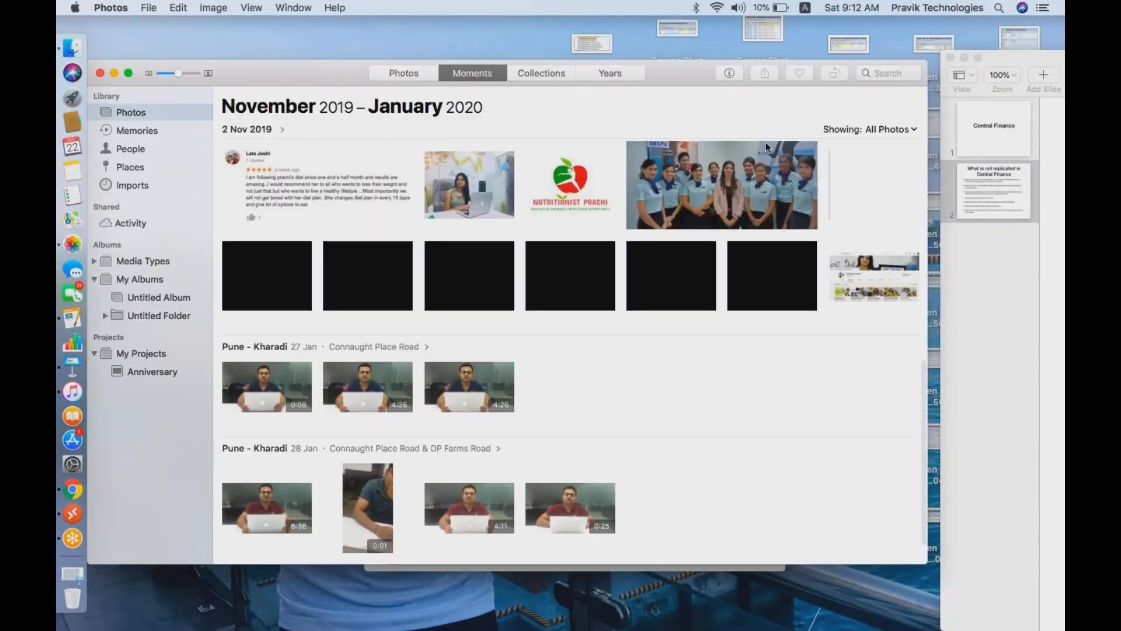
# Switch from Photos to Microsoft Remote Desktop and return to the S41909 session with the new company code entry
pyautogui.press('super+Tab')
pyautogui.press('super+Tab')
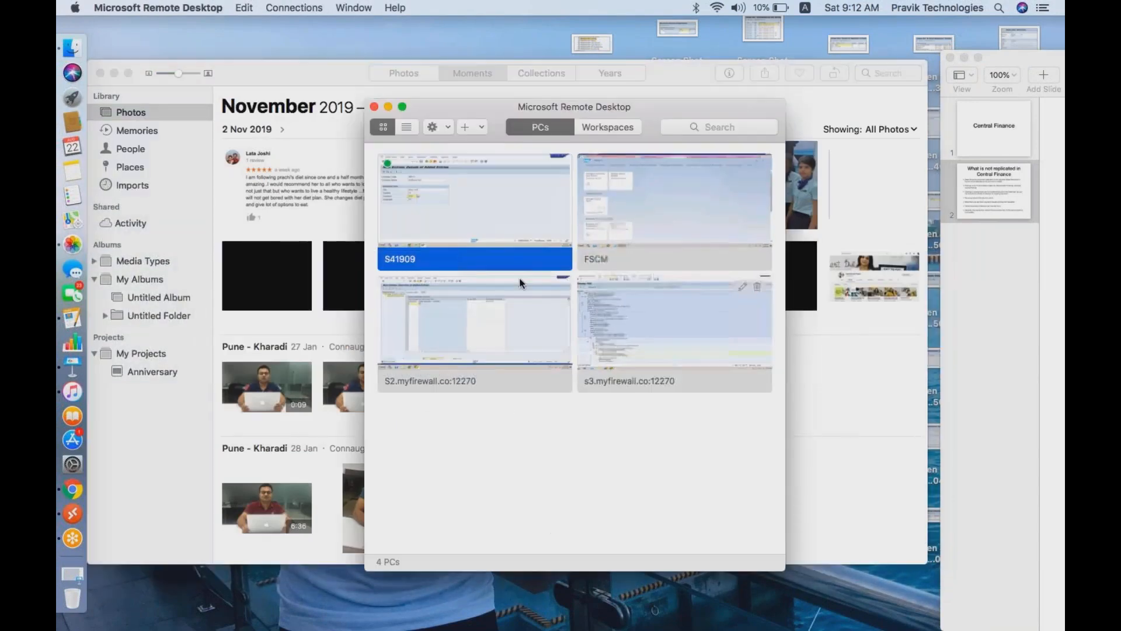
pyautogui.doubleClick(391, 227)
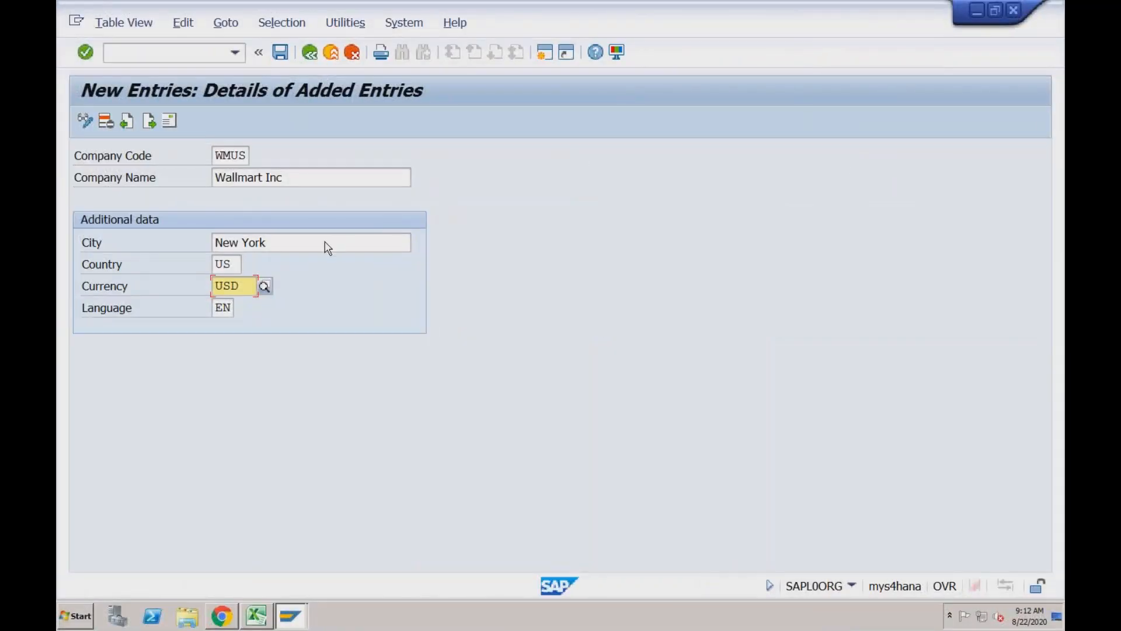
pyautogui.click(269, 247)
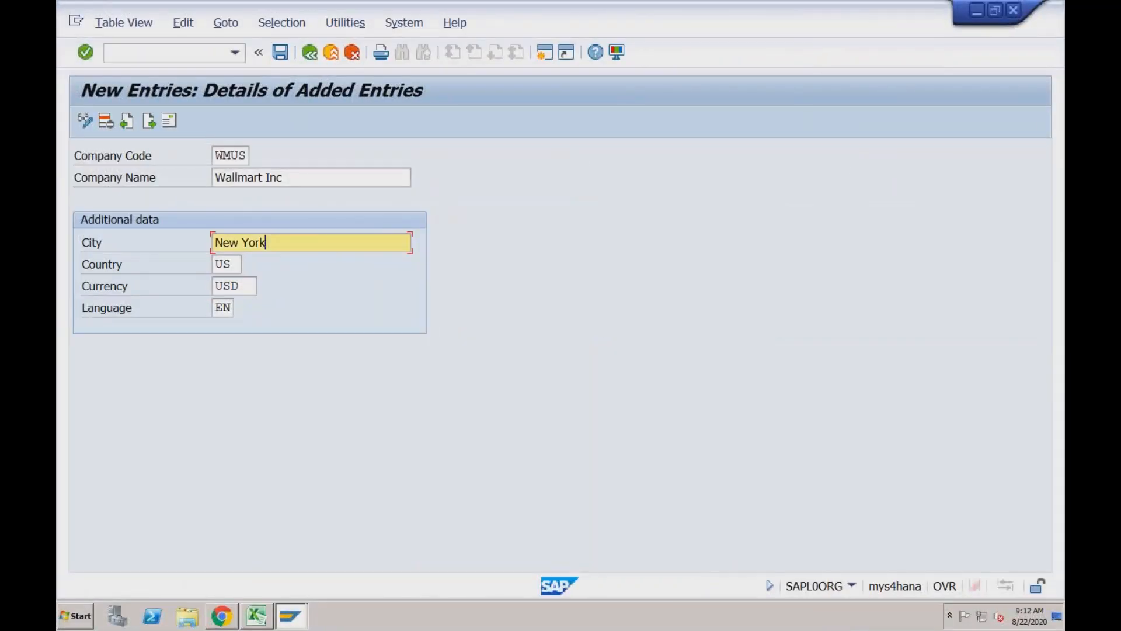
pyautogui.click(236, 266)
pyautogui.click(244, 283)
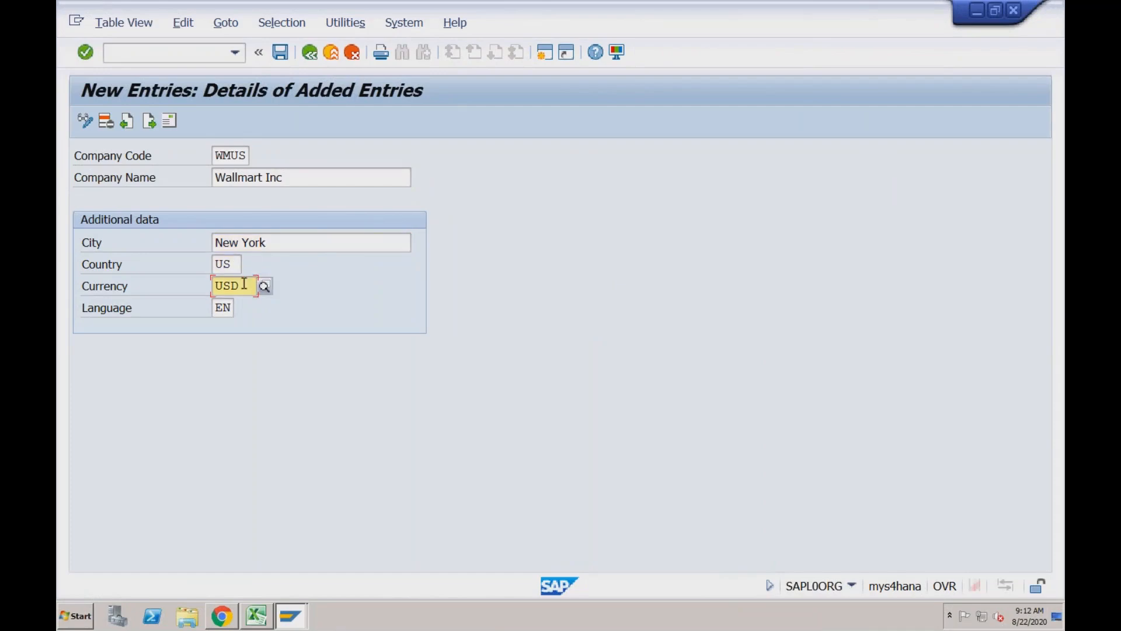